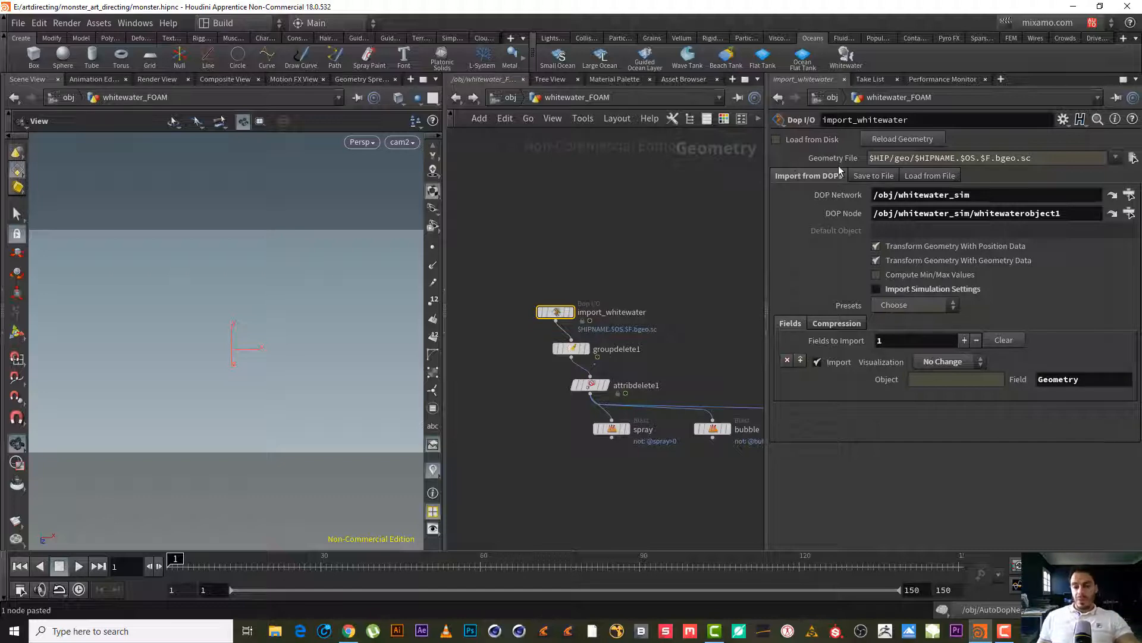
Save the import_whitewater simulation to disk over the 1 to 150 frame range, keeping the console window out of the way
click(873, 176)
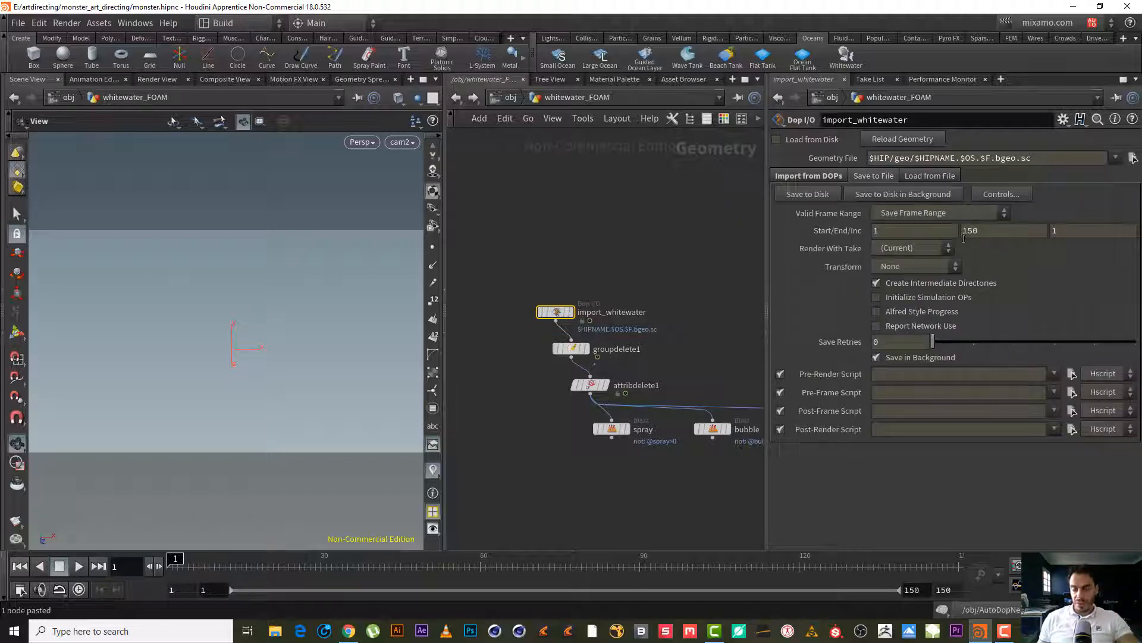
click(817, 195)
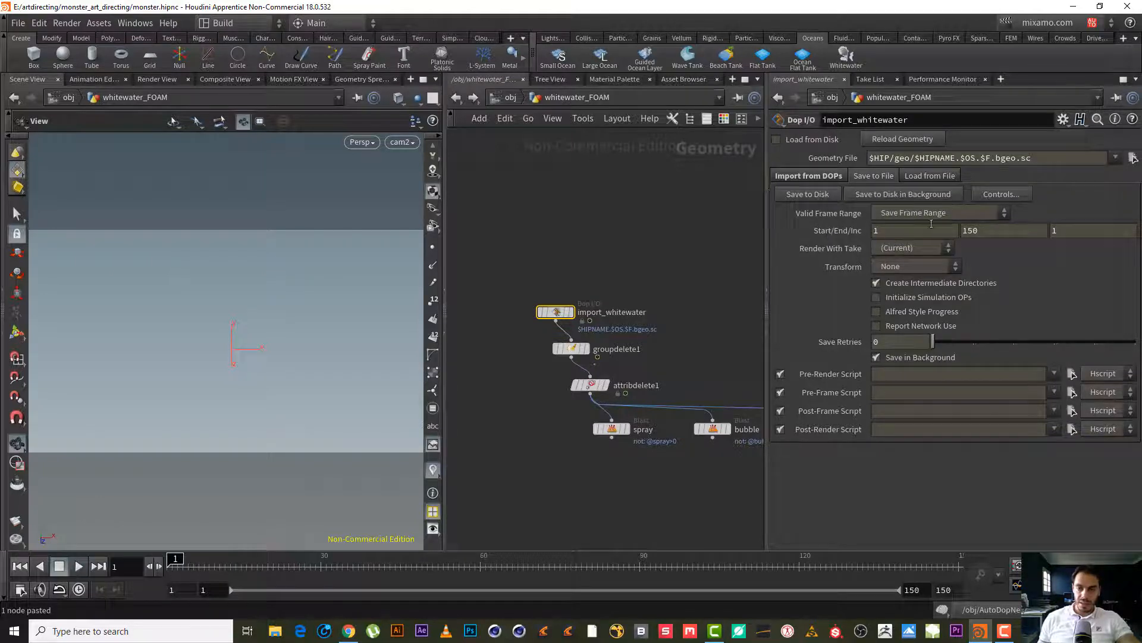
click(820, 194)
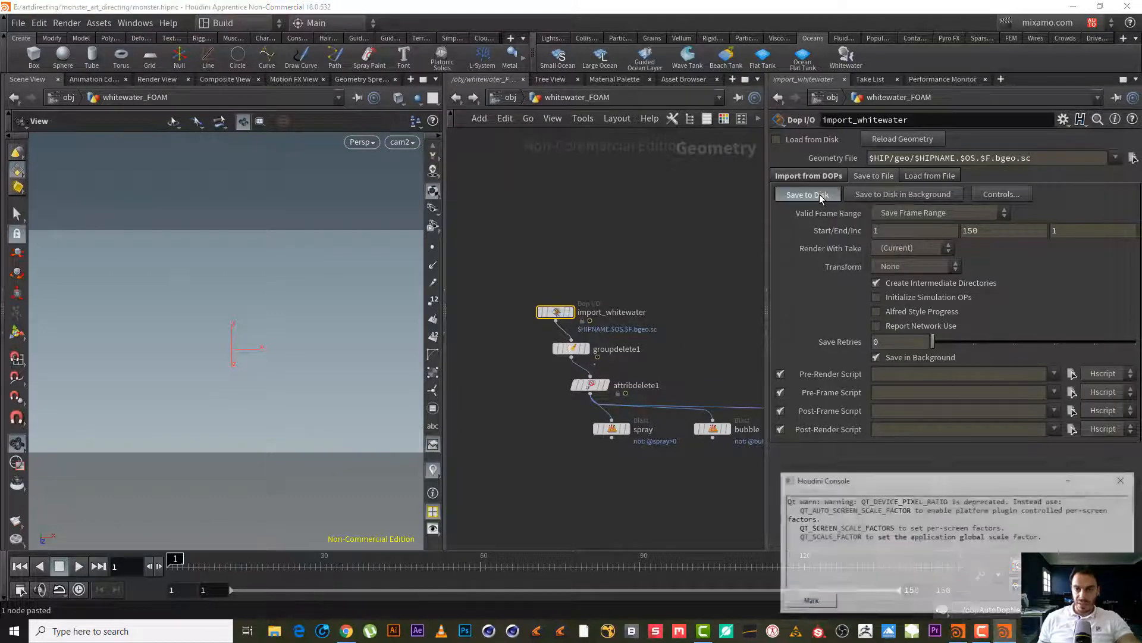
click(1069, 480)
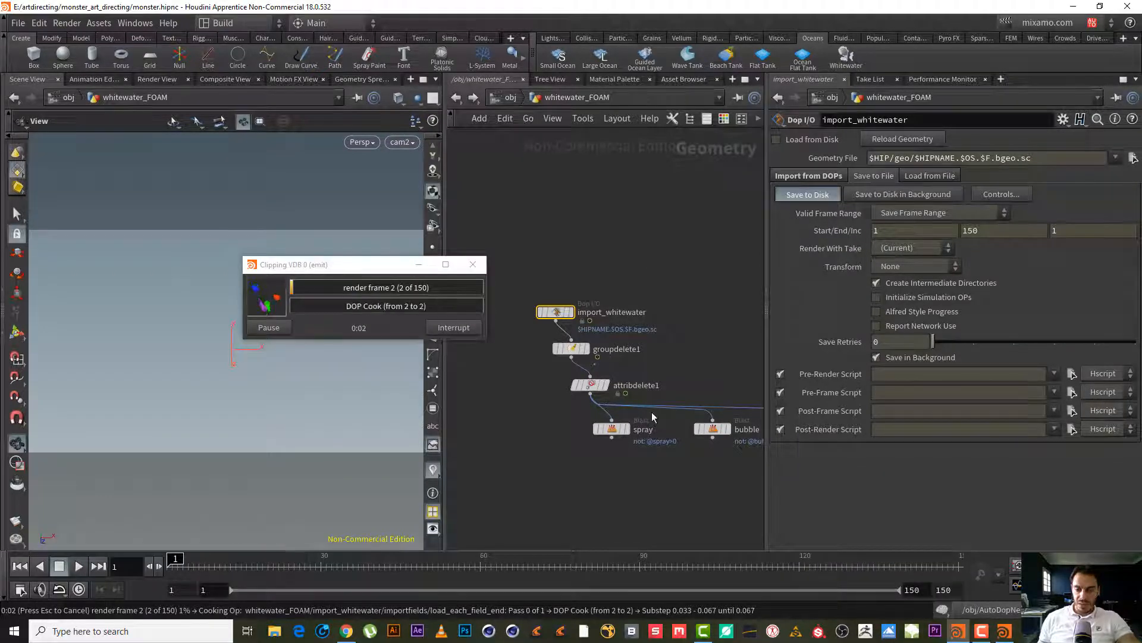
click(989, 634)
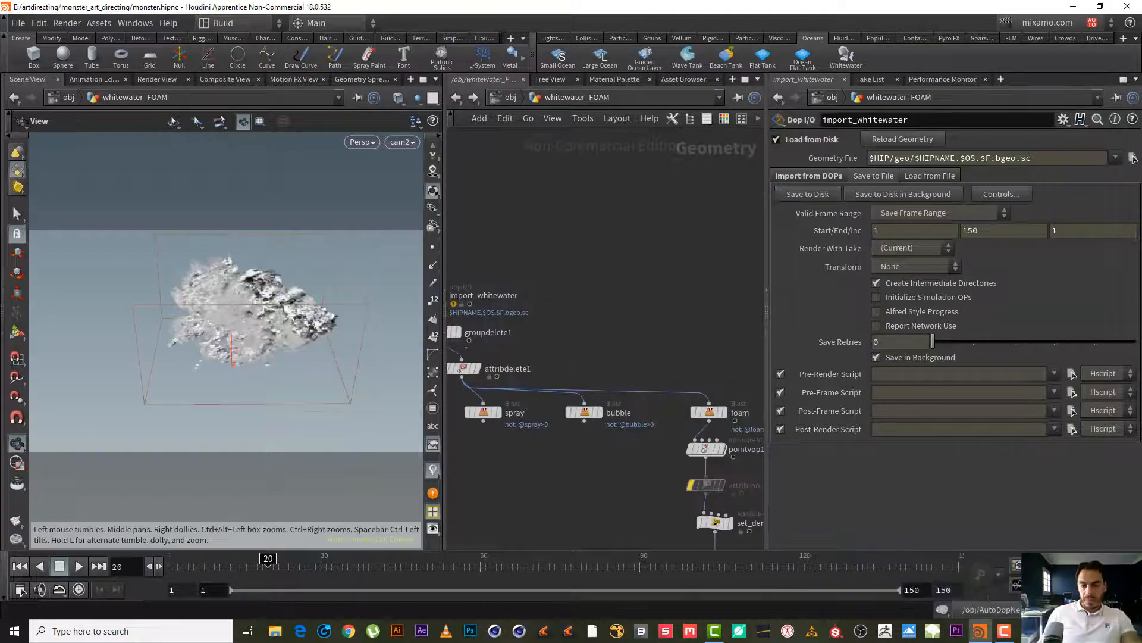
Return to the object level, duplicate the whitewater_FOAM geometry object, and place the copy directly below the original
middle_drag(621, 274, 687, 286)
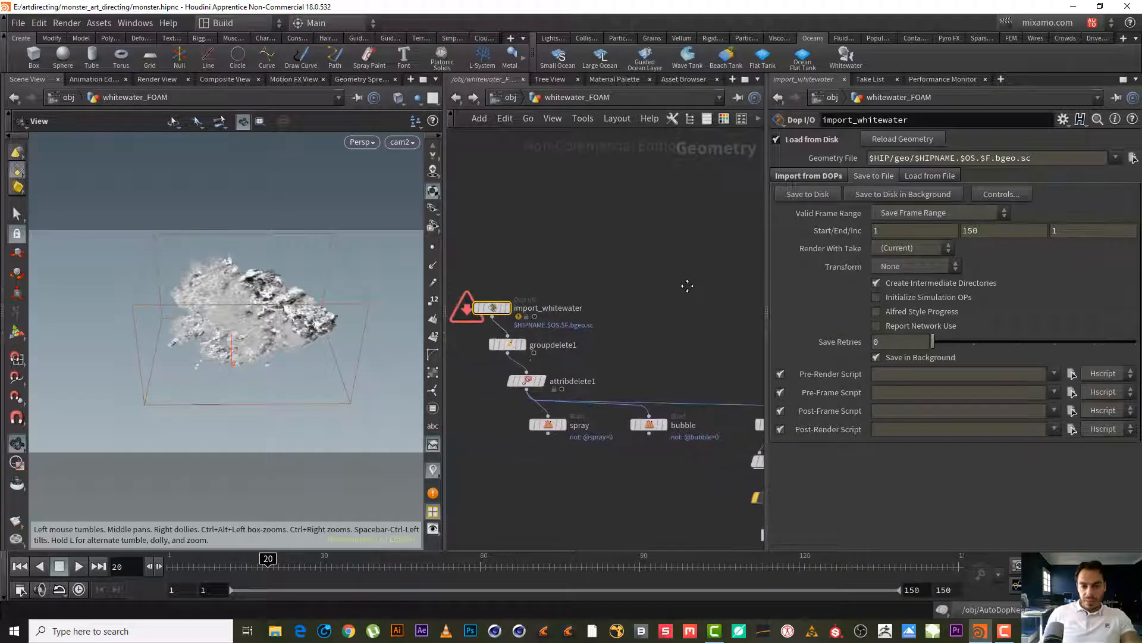
scroll(672, 292, up, 2)
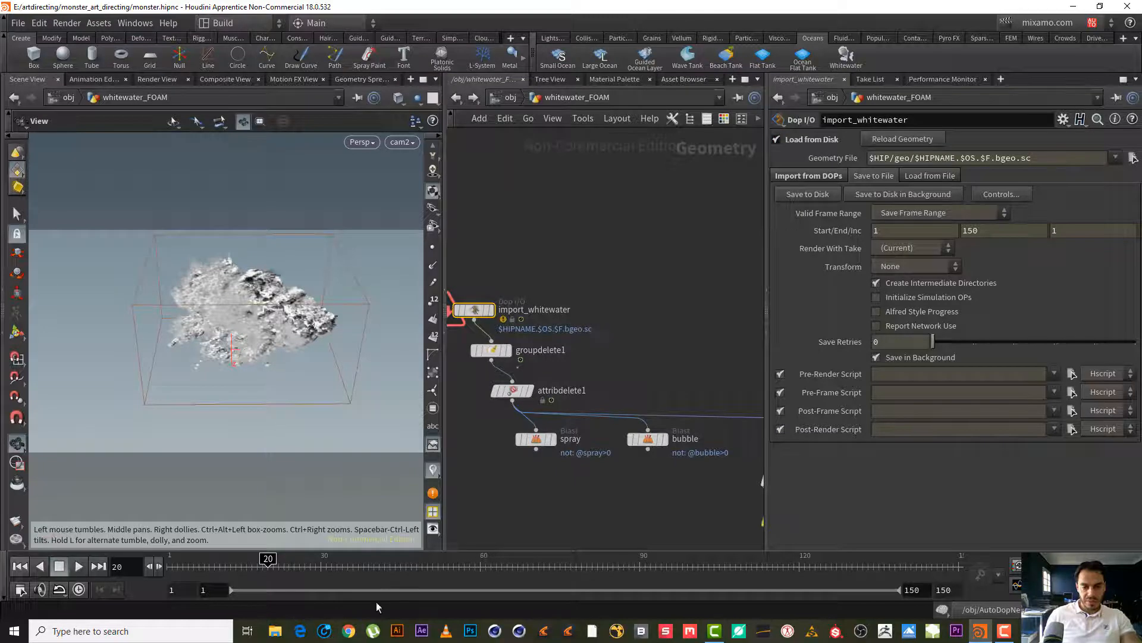
middle_drag(636, 248, 656, 205)
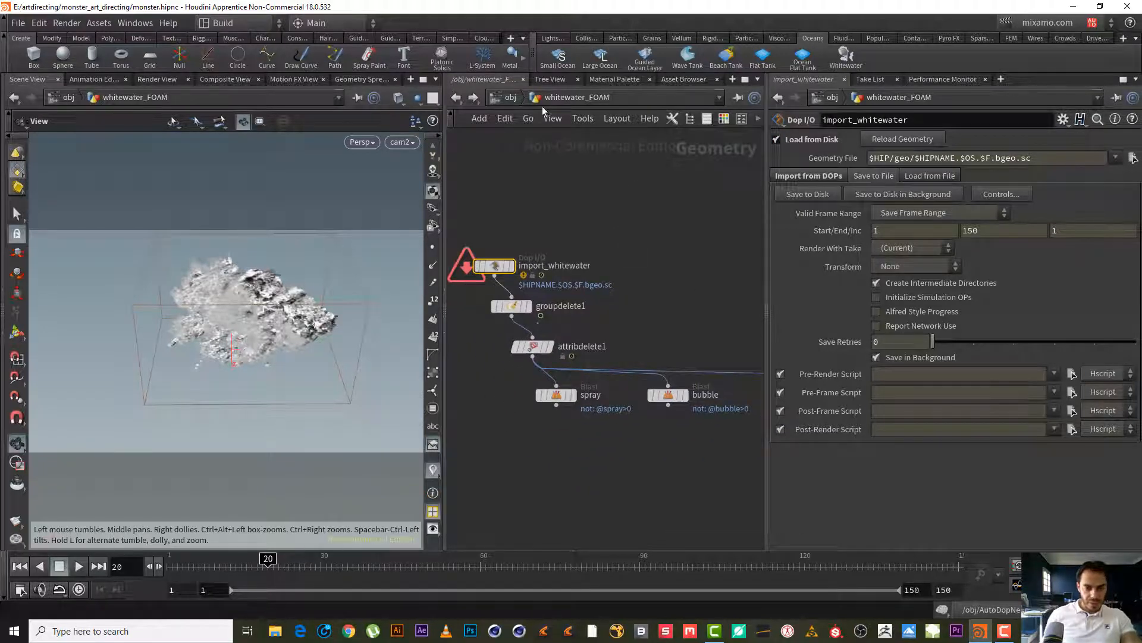
click(511, 98)
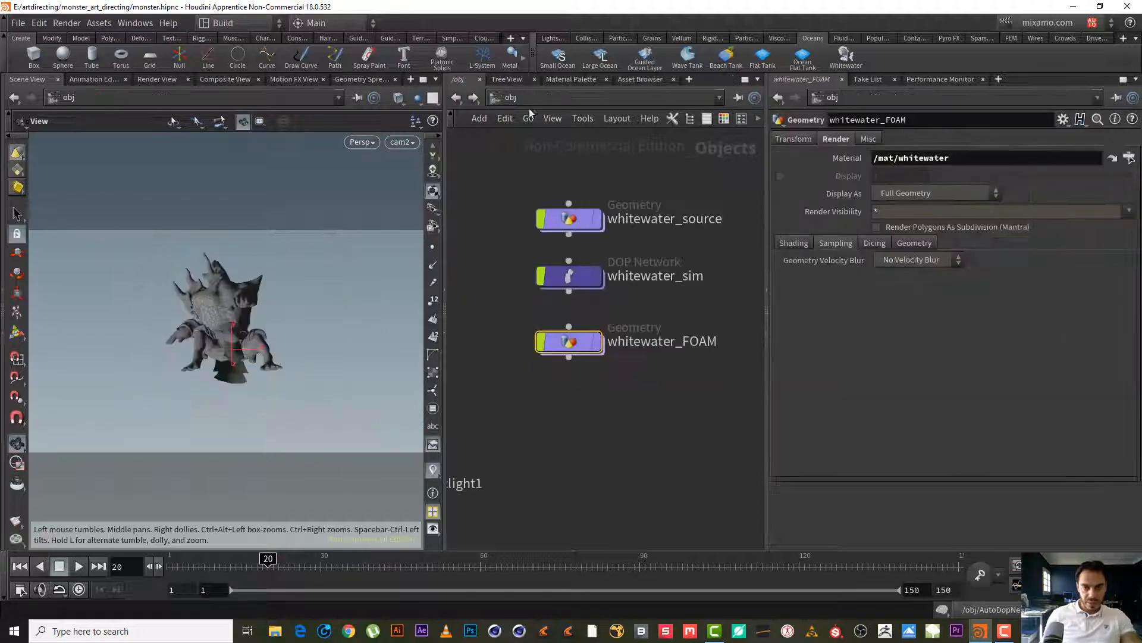
middle_drag(634, 420, 609, 408)
drag(596, 384, 522, 299)
key(ctrl+c)
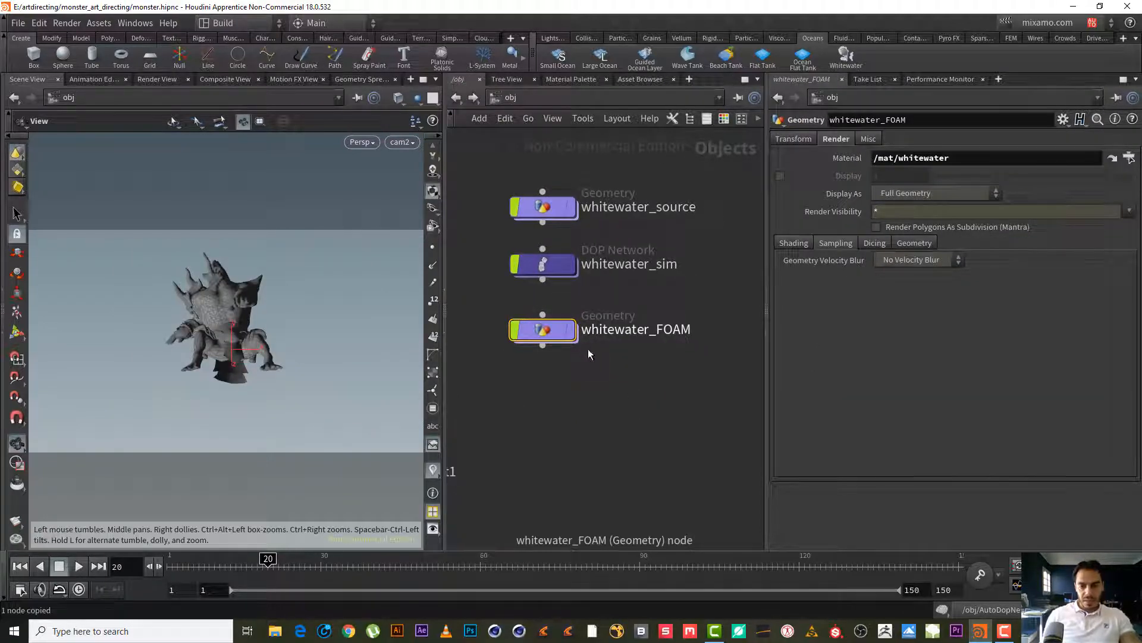
key(ctrl+v)
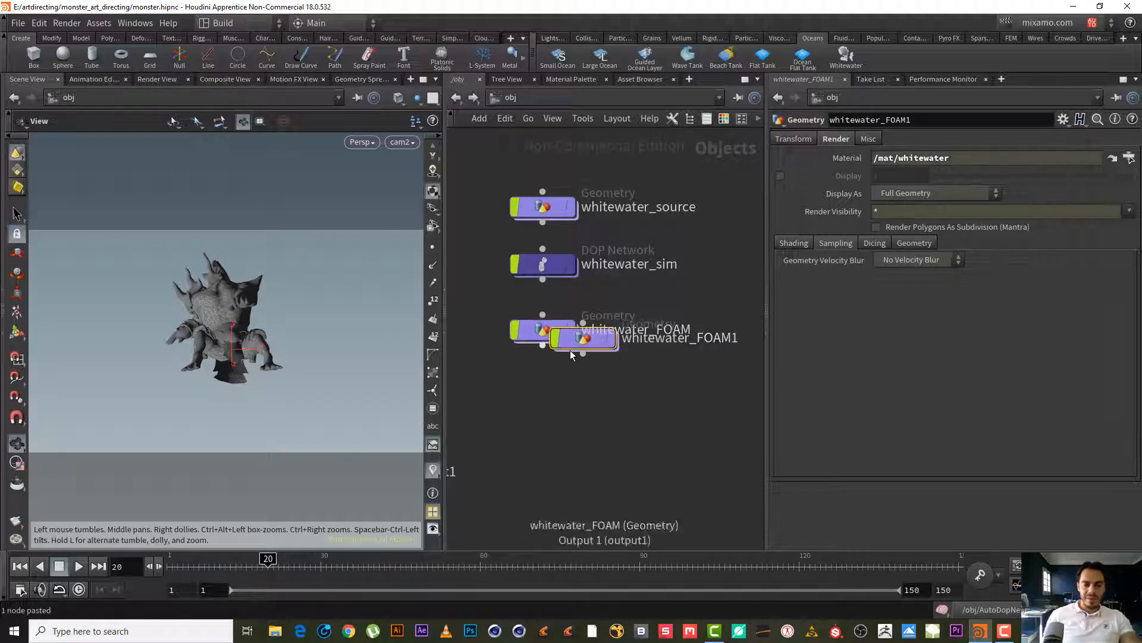
drag(571, 353, 543, 404)
Rename the duplicated foam object as whitewater_bubble
double_click(657, 398)
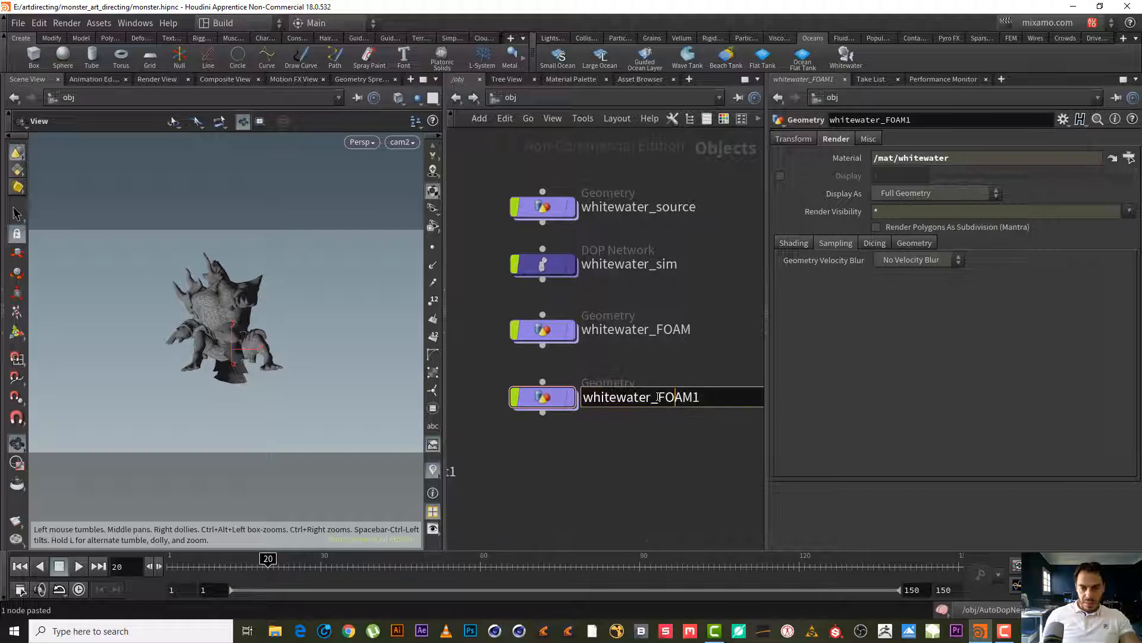
drag(658, 397, 762, 397)
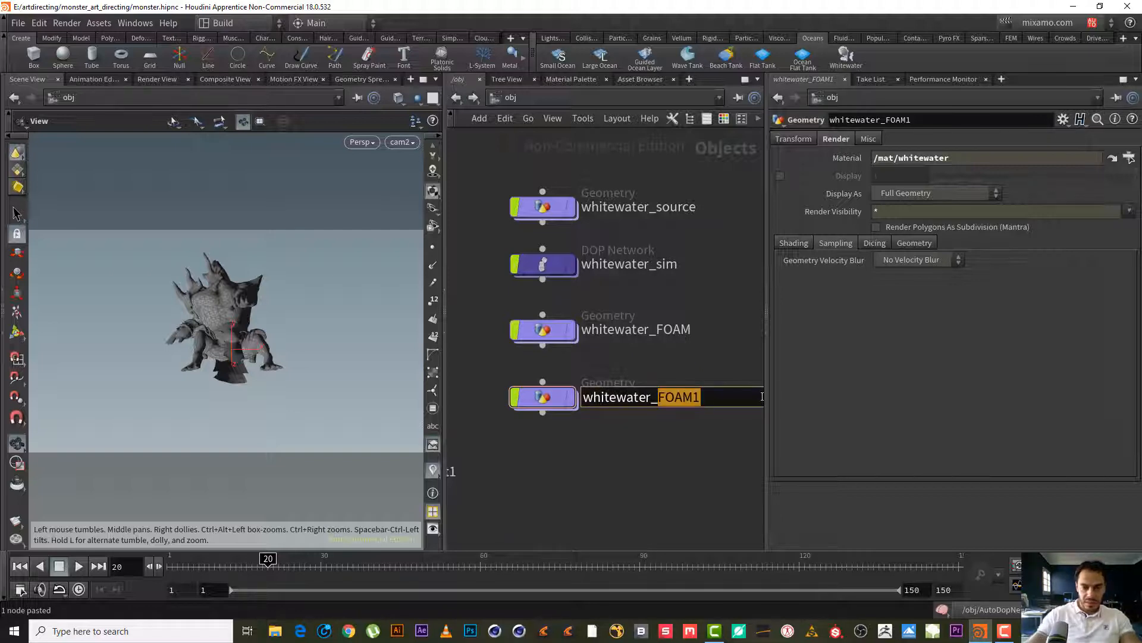
text(bubblr)
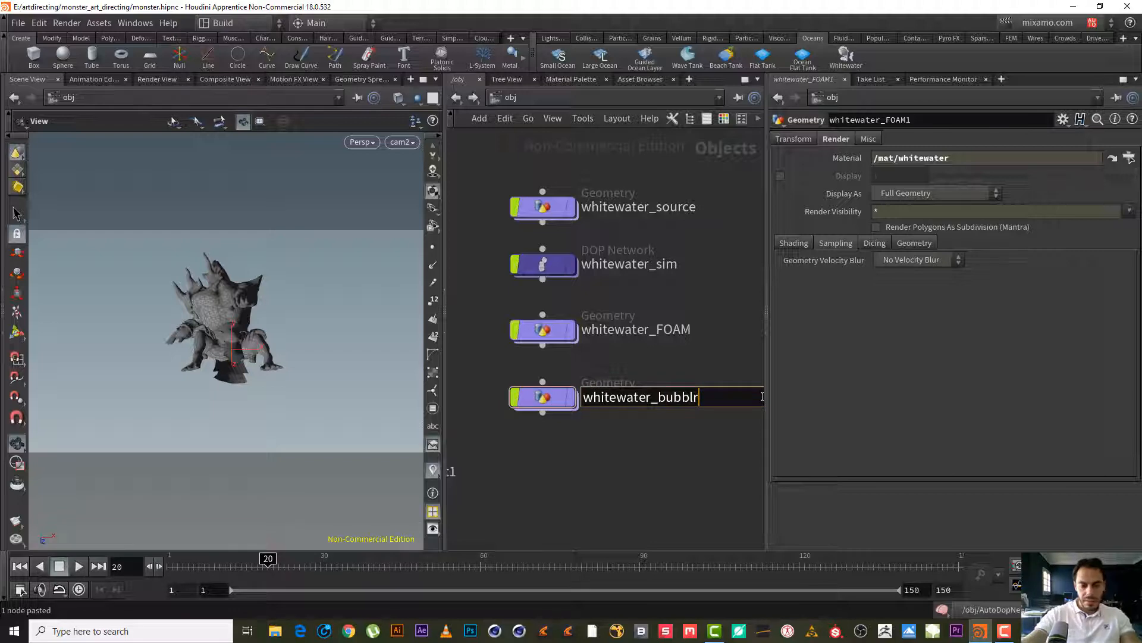
key(BackSpace)
text(e)
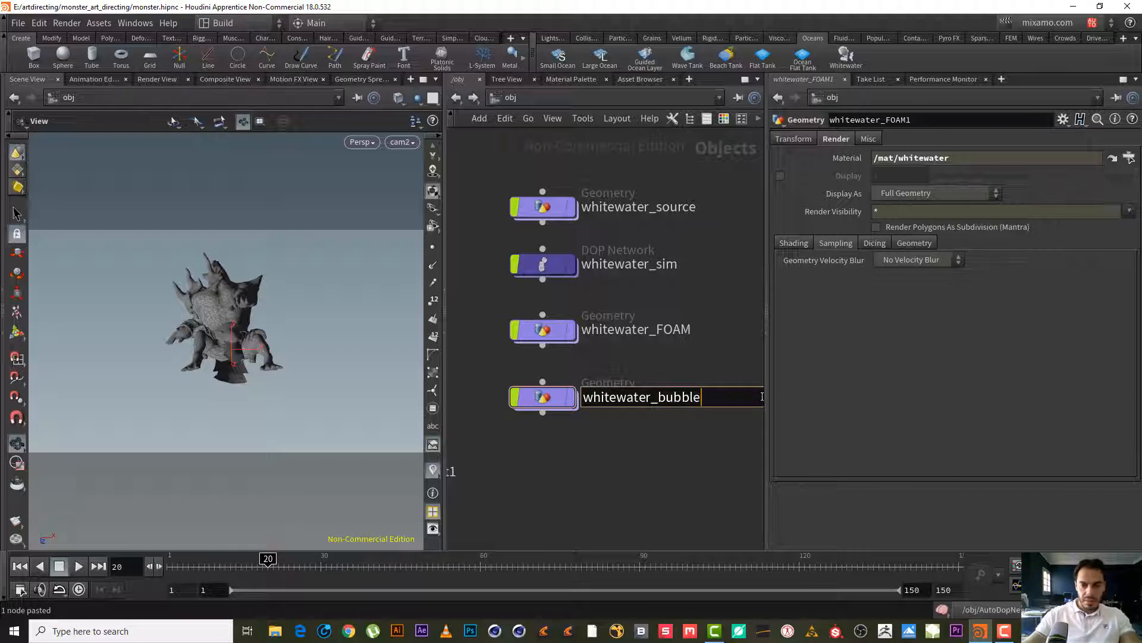
key(Return)
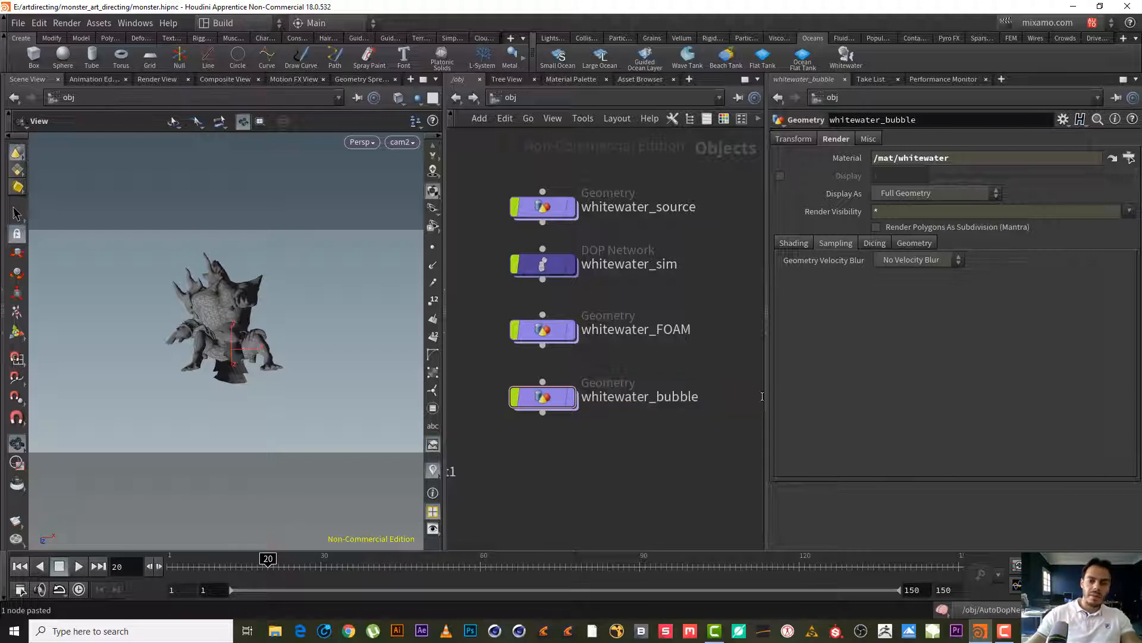
Go inside whitewater_bubble and set the display flag on the bubble Blast node
double_click(559, 395)
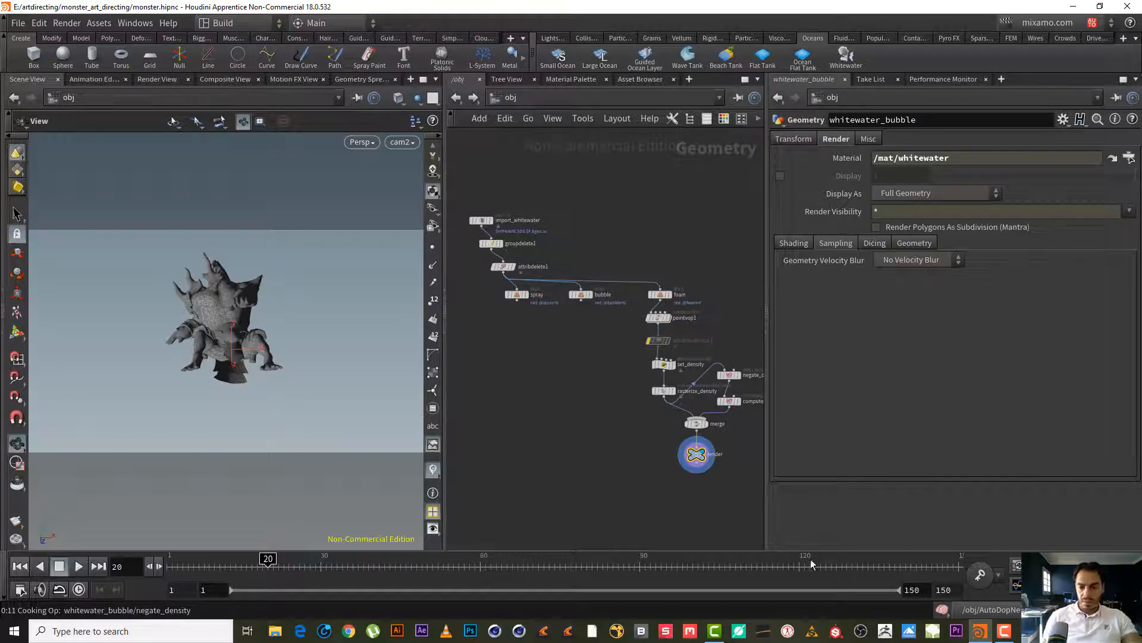
middle_drag(572, 368, 588, 336)
right_drag(588, 337, 638, 333)
drag(648, 305, 562, 244)
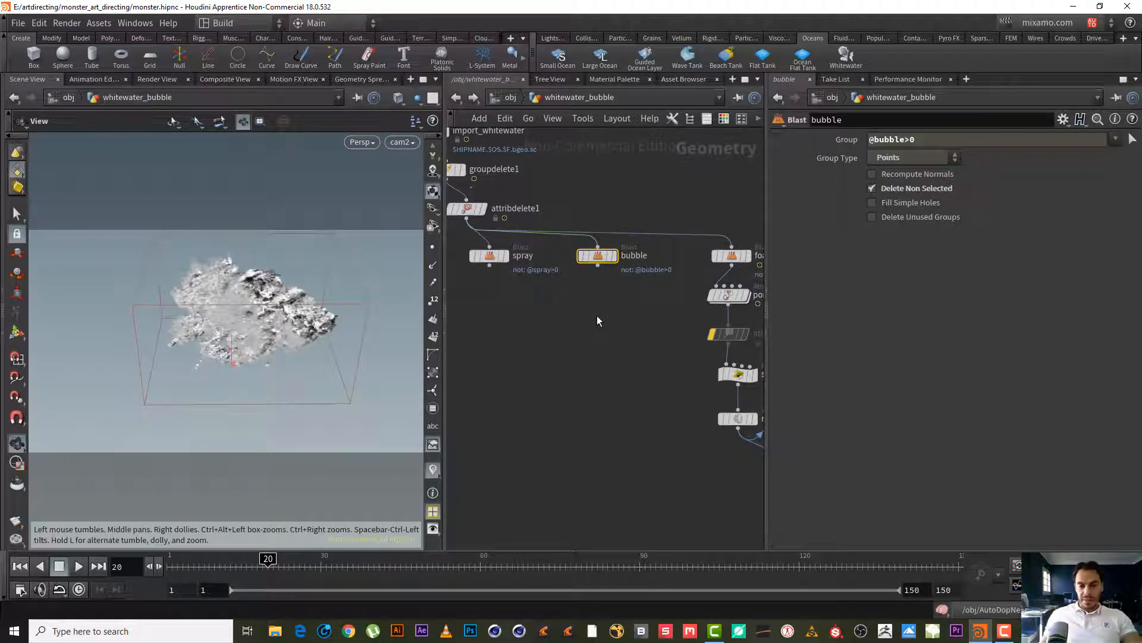
middle_drag(609, 324, 529, 329)
mouse_move(520, 265)
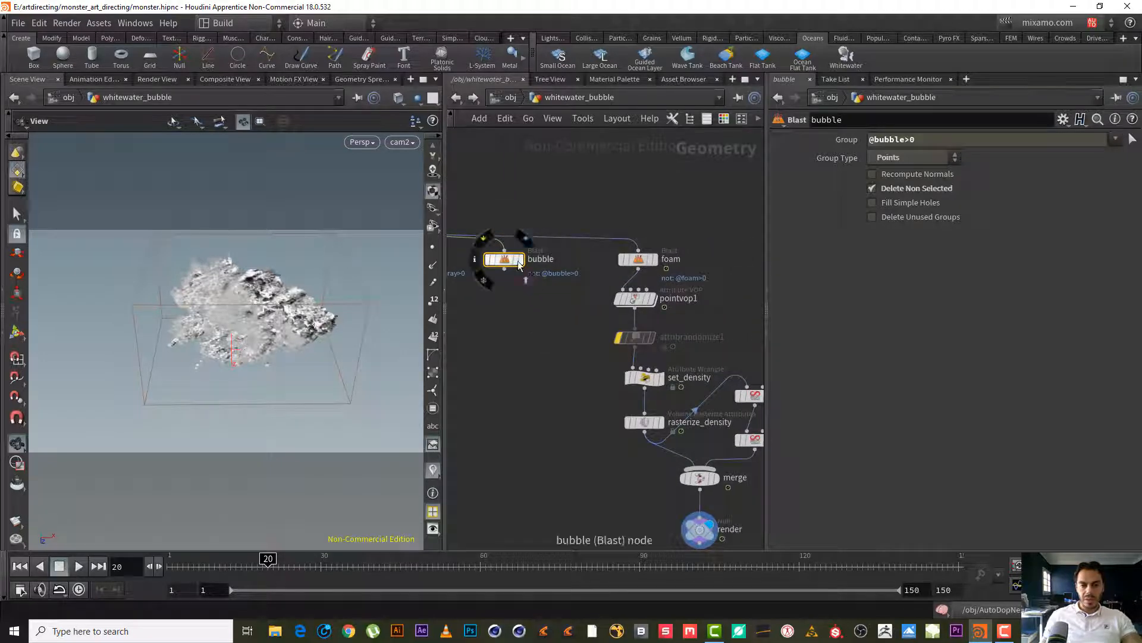
click(517, 264)
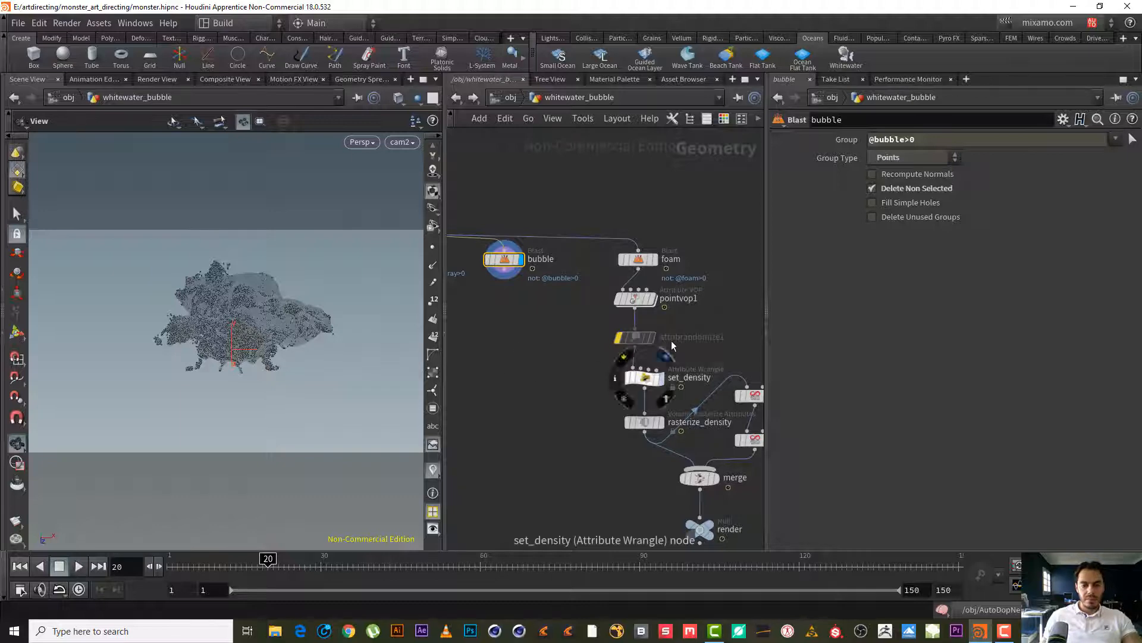
middle_drag(558, 424, 567, 385)
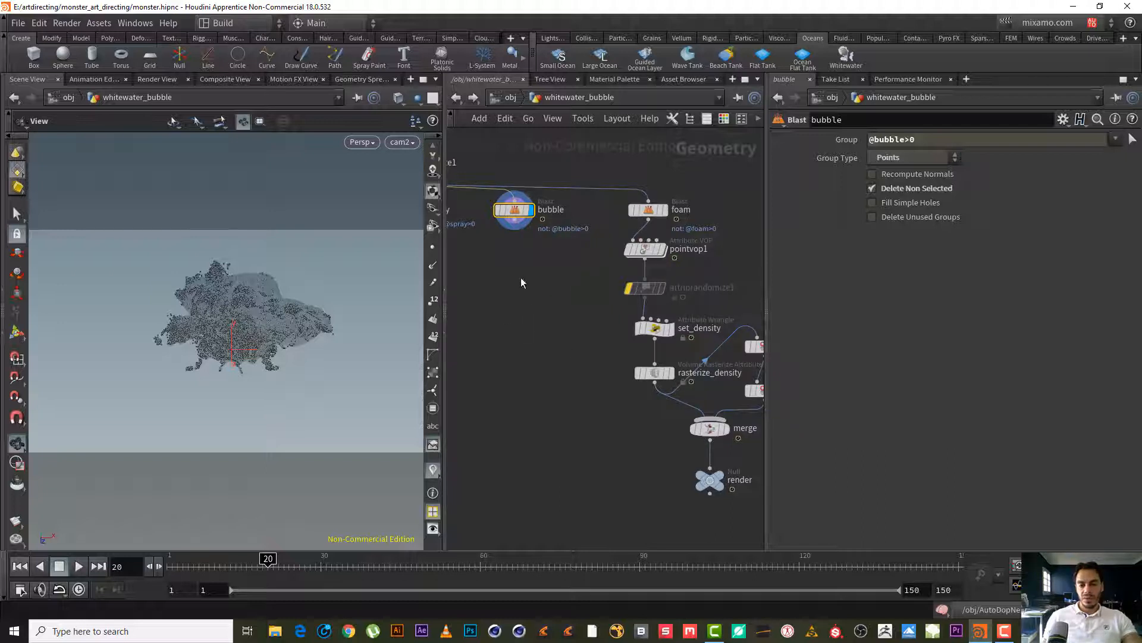
middle_drag(522, 282, 510, 318)
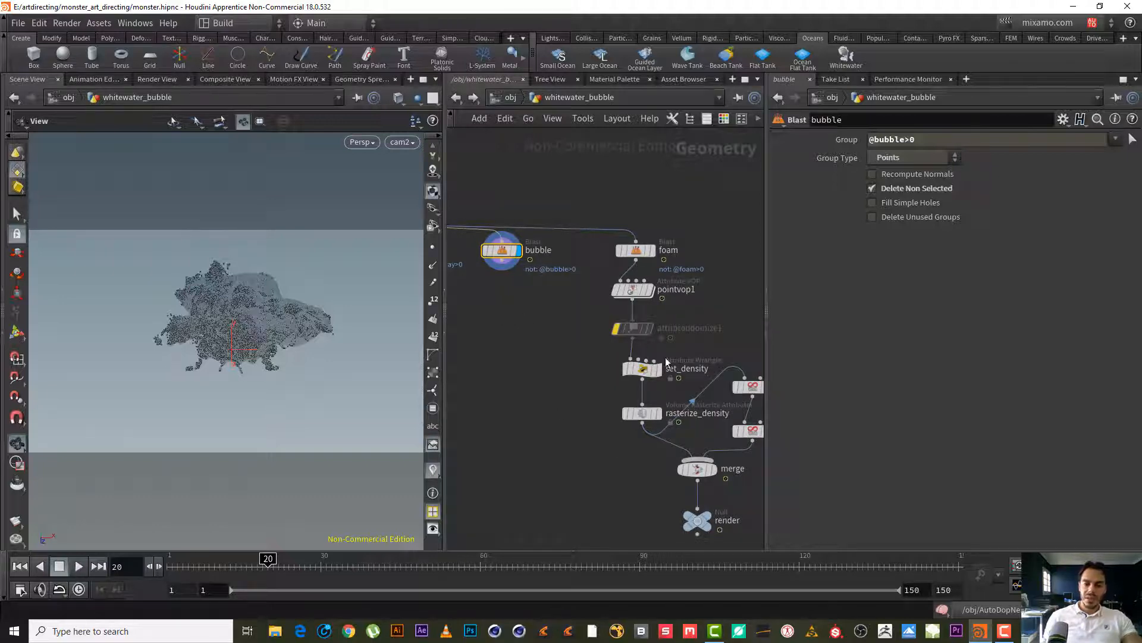
middle_drag(546, 329, 559, 332)
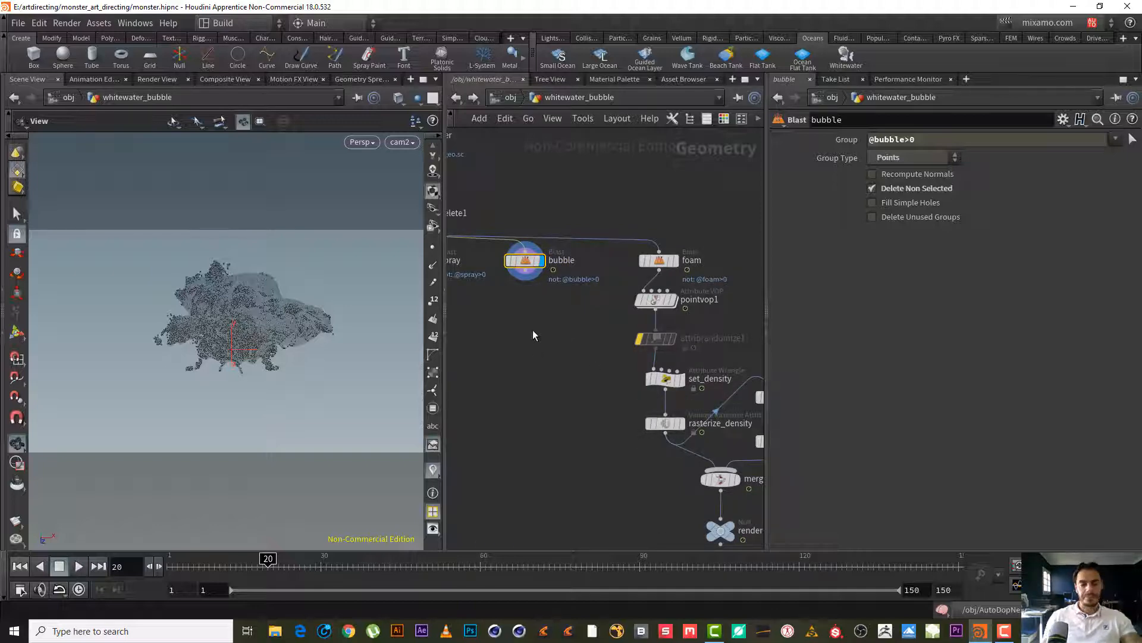
middle_drag(561, 306, 514, 261)
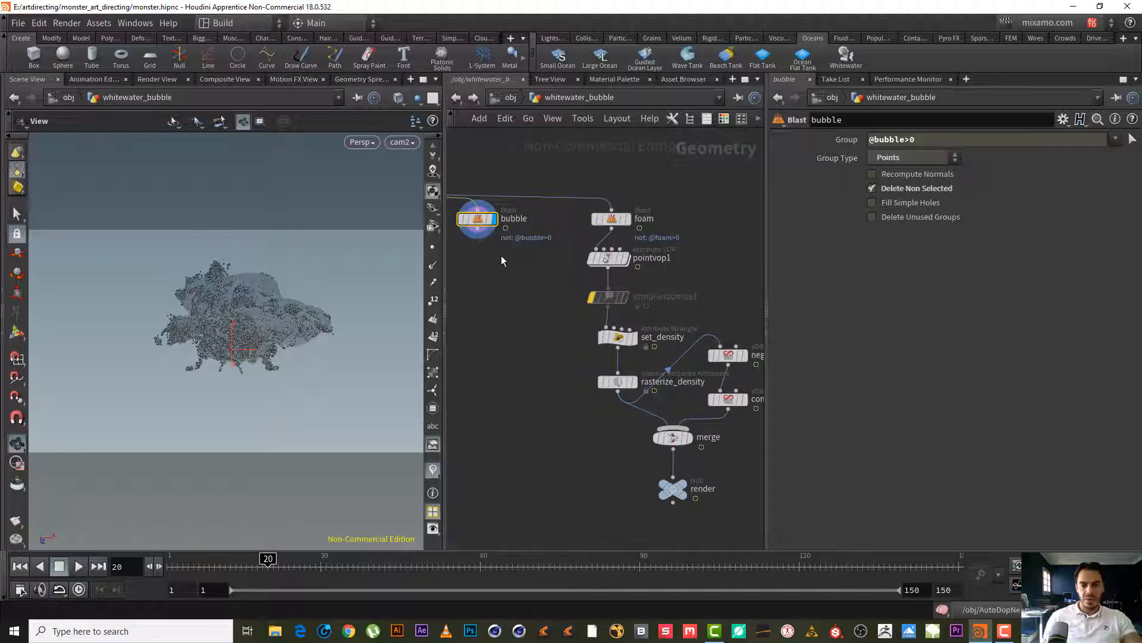
click(480, 231)
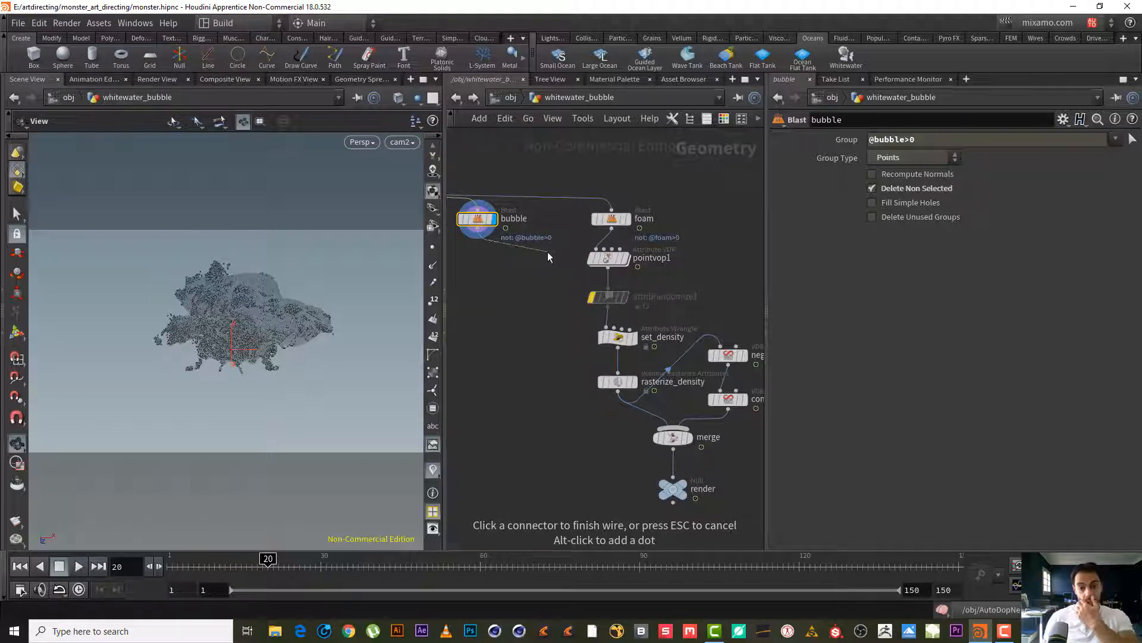
key(Escape)
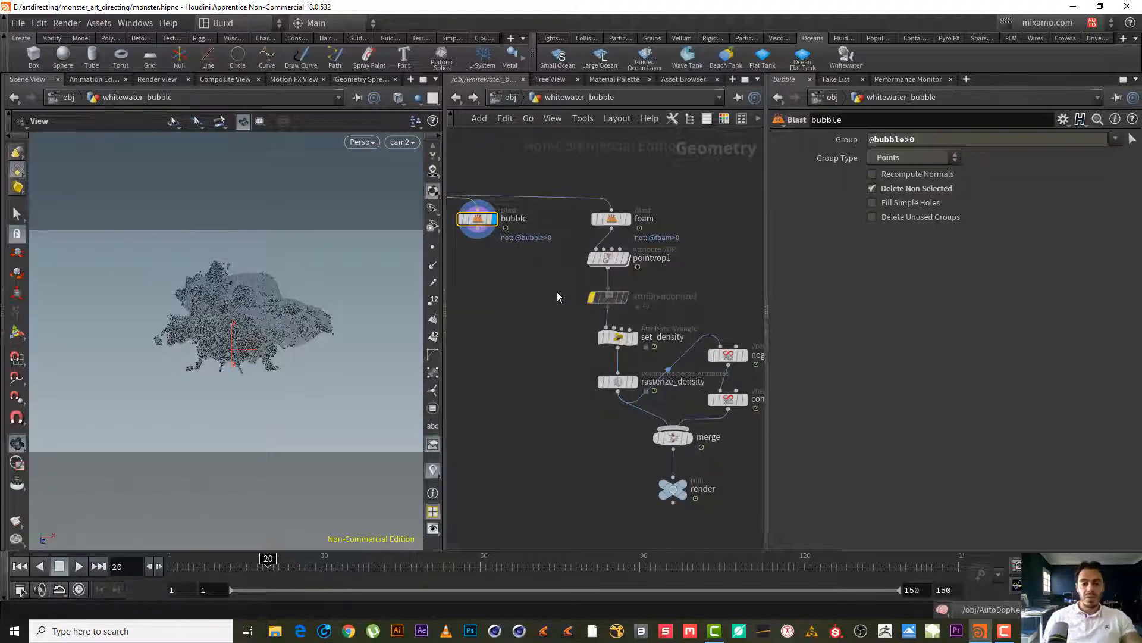
middle_drag(566, 279, 608, 253)
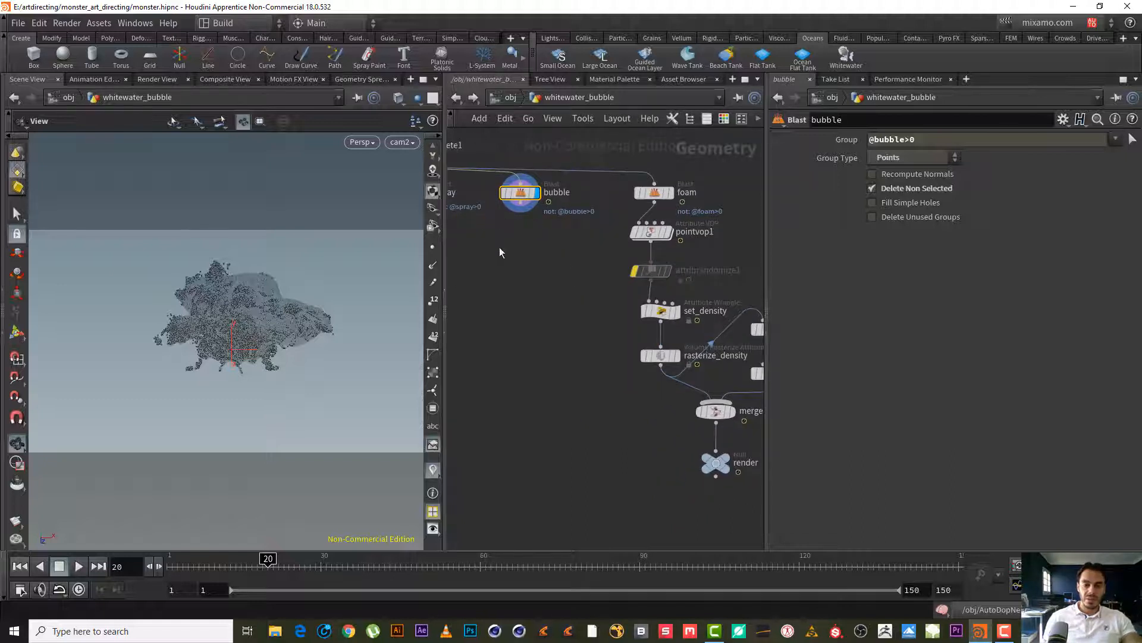
middle_drag(541, 252, 546, 263)
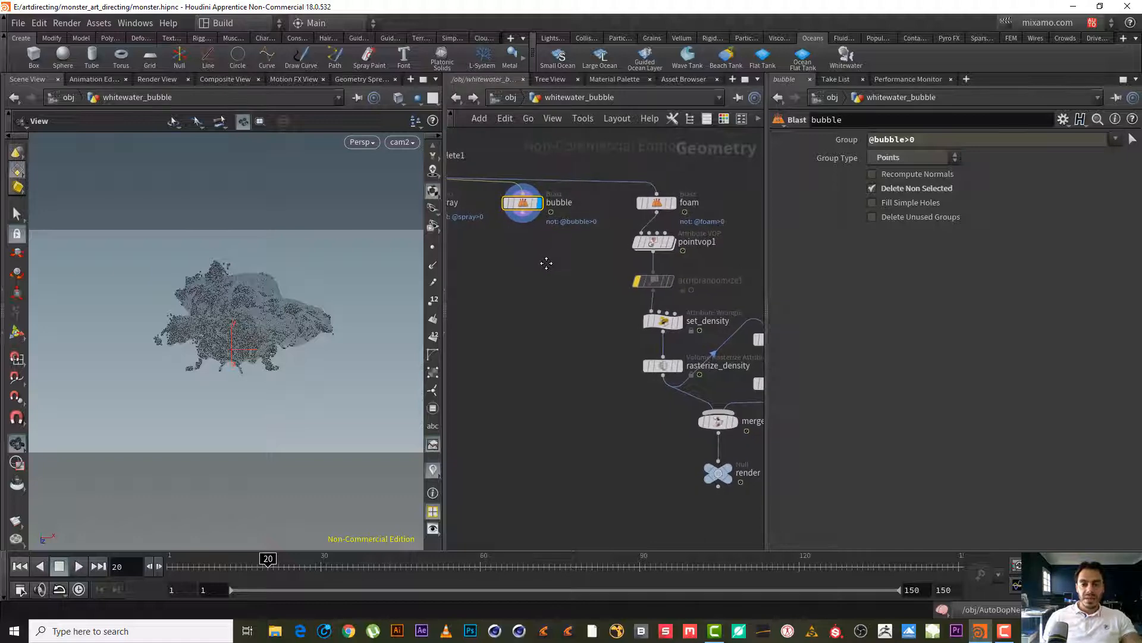
Duplicate pointvop1 beneath the bubble Blast node, wire bubble into the copy's first input, and display the copy
click(661, 246)
key(ctrl+c)
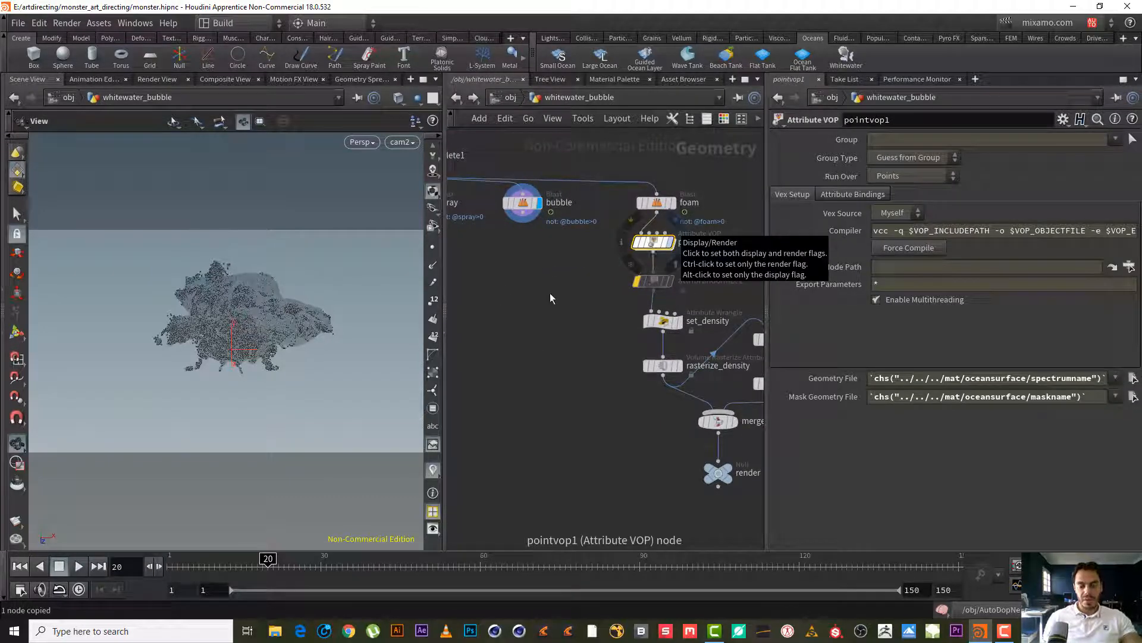
key(ctrl+v)
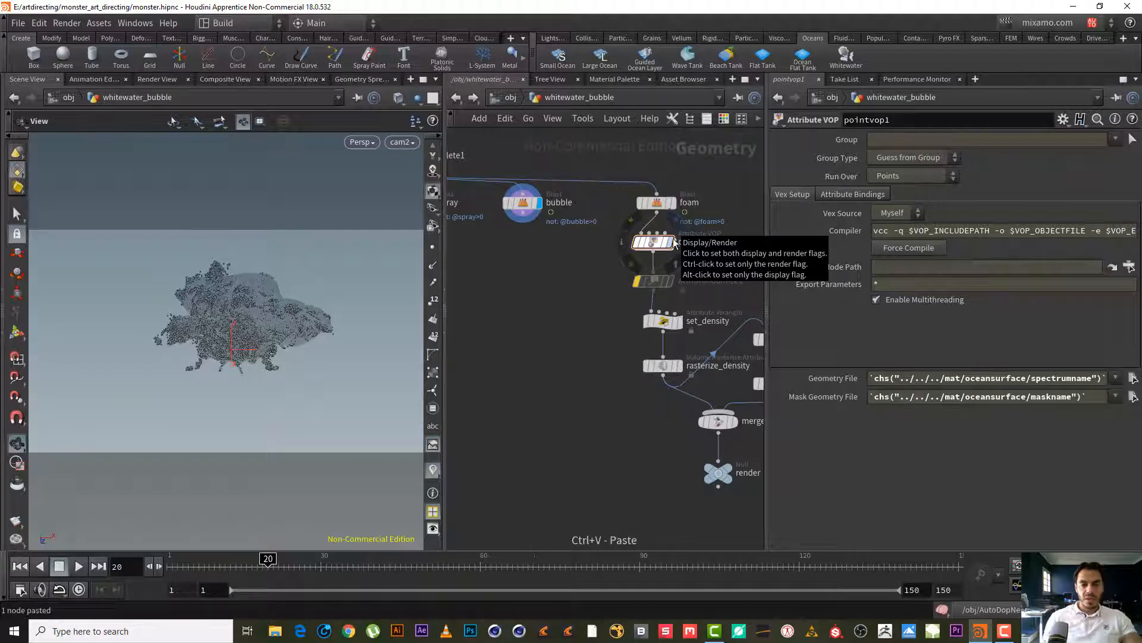
drag(658, 246, 539, 259)
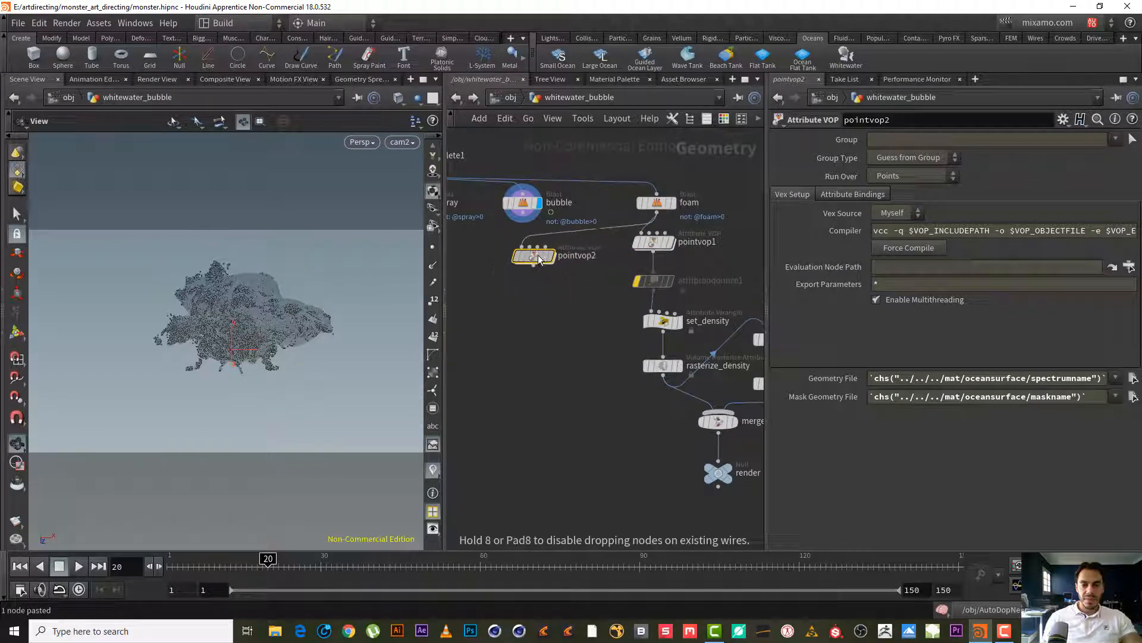
click(522, 223)
click(524, 247)
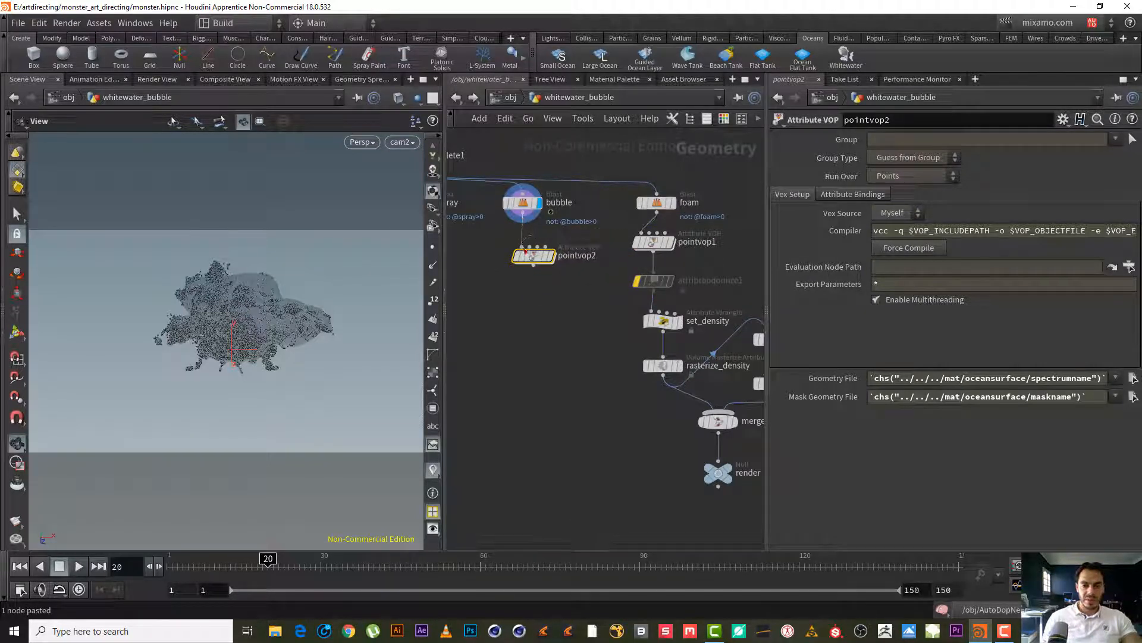
mouse_move(550, 260)
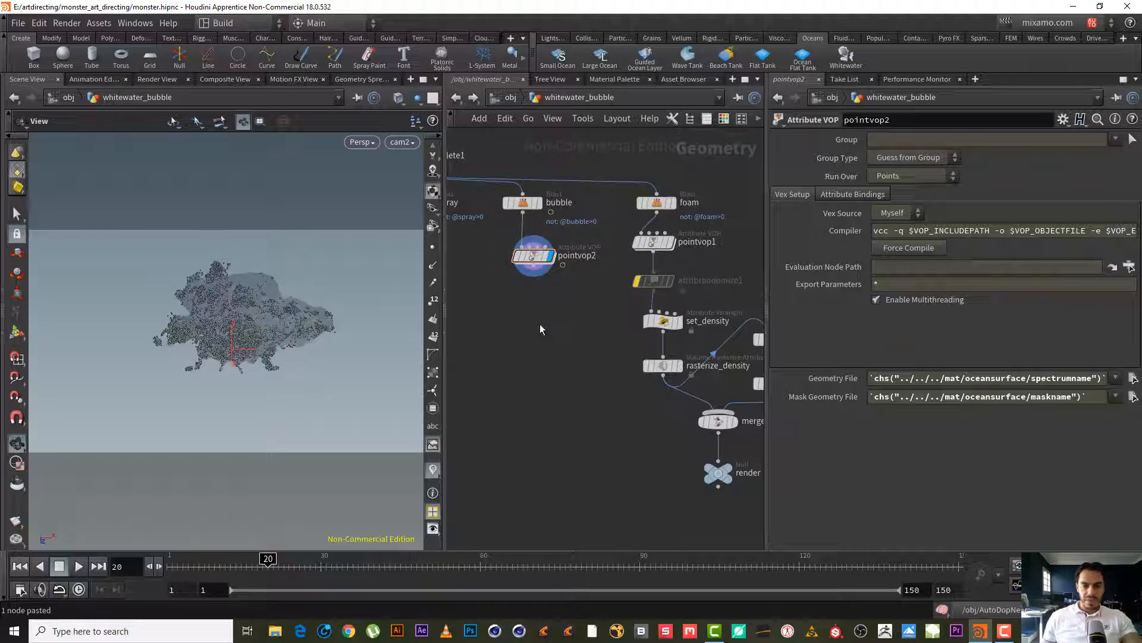
scroll(541, 324, up, 3)
middle_drag(581, 349, 586, 369)
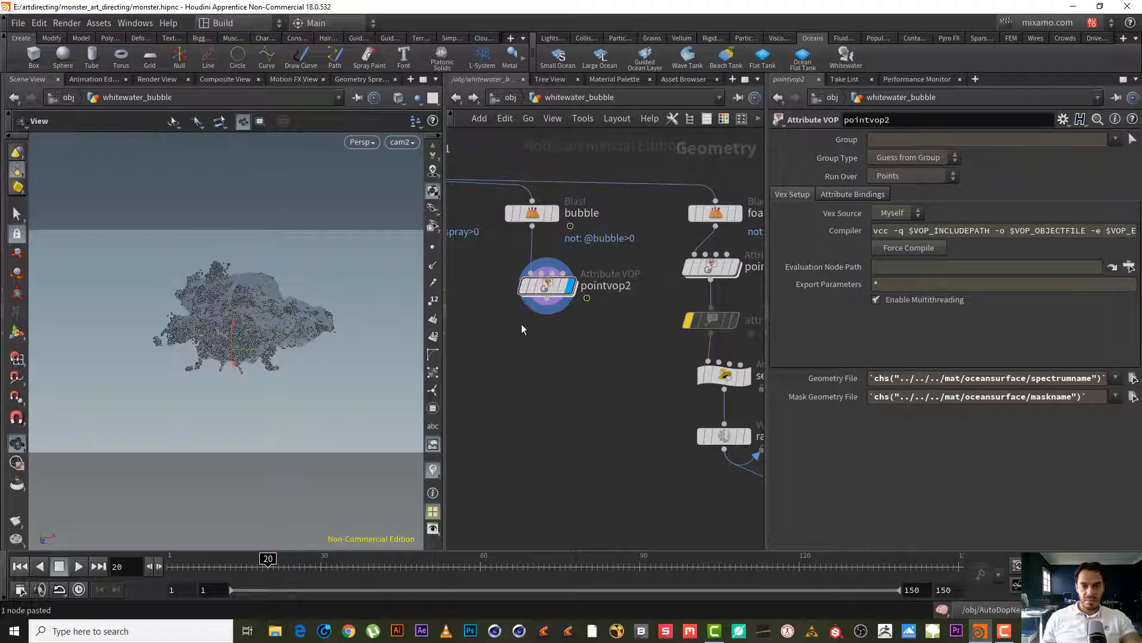
scroll(530, 330, down, 2)
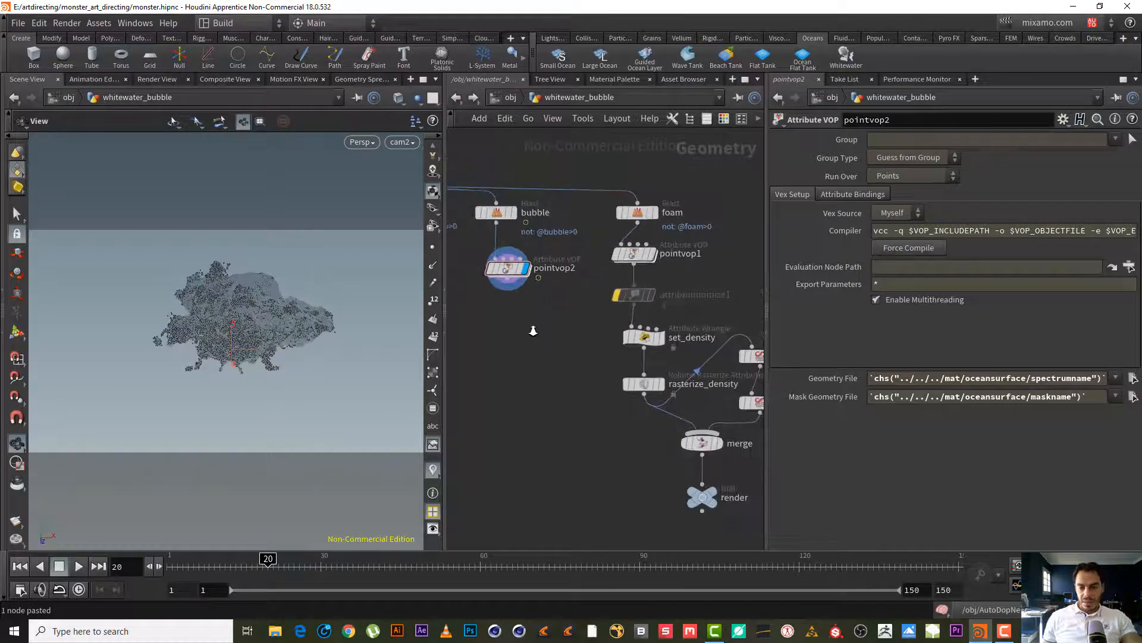
Duplicate attribrandomize1 and place the copy beneath pointvop2, wired into the bubble branch
click(634, 294)
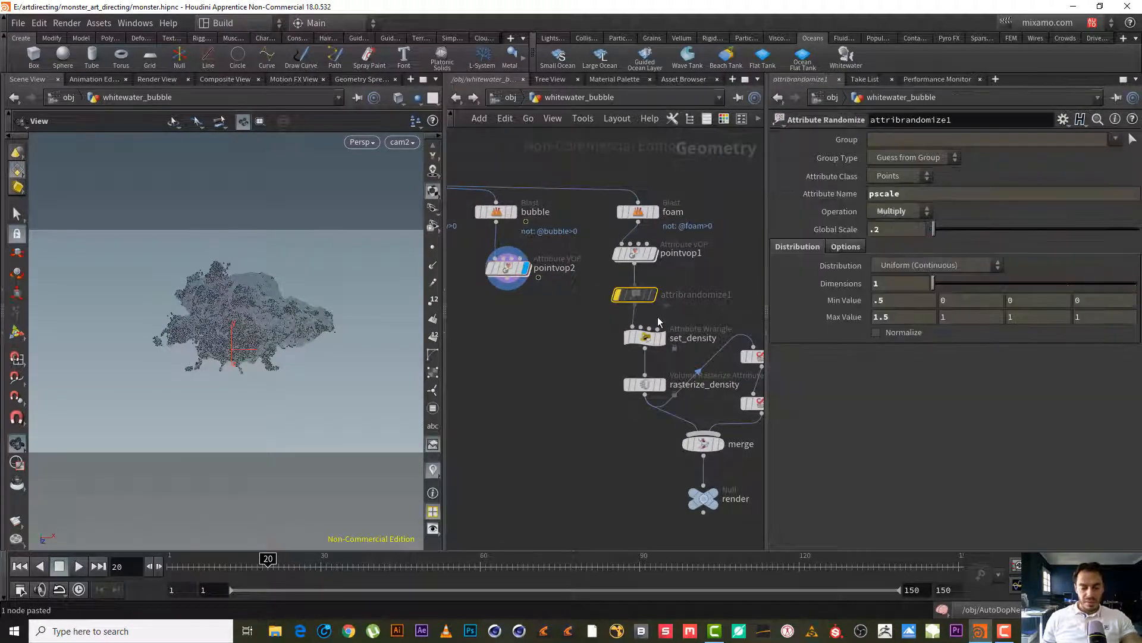
key(ctrl+c)
key(ctrl+v)
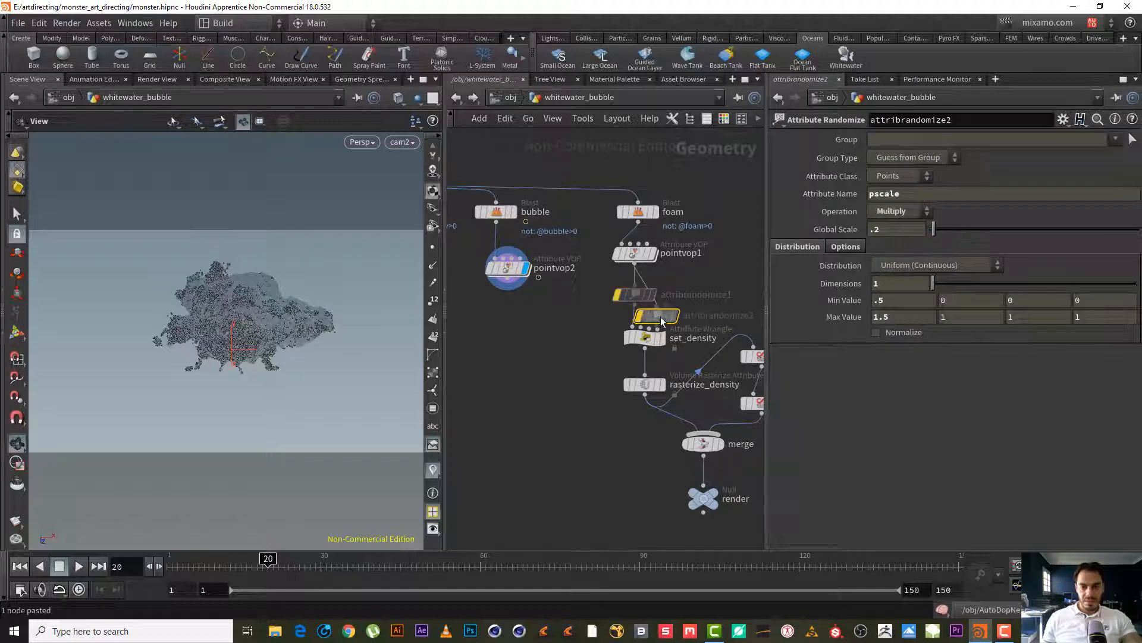
drag(662, 321, 515, 326)
Append a Null node to the duplicated Attribute Randomize and name it OUT_BUBBLE
key(Tab)
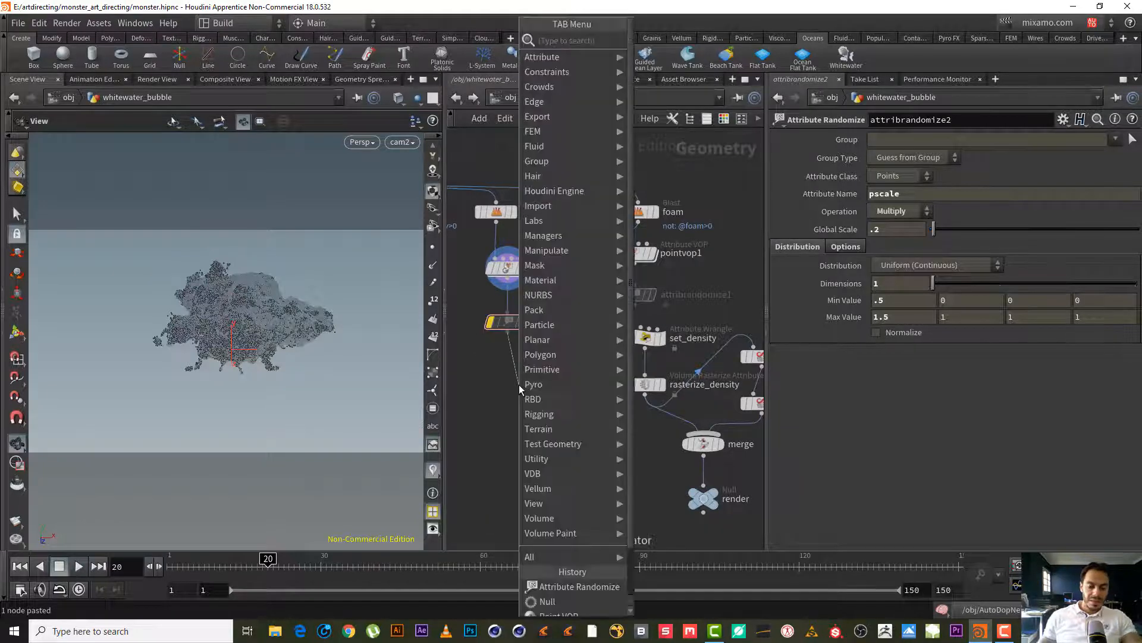
text(nu)
key(Return)
click(519, 384)
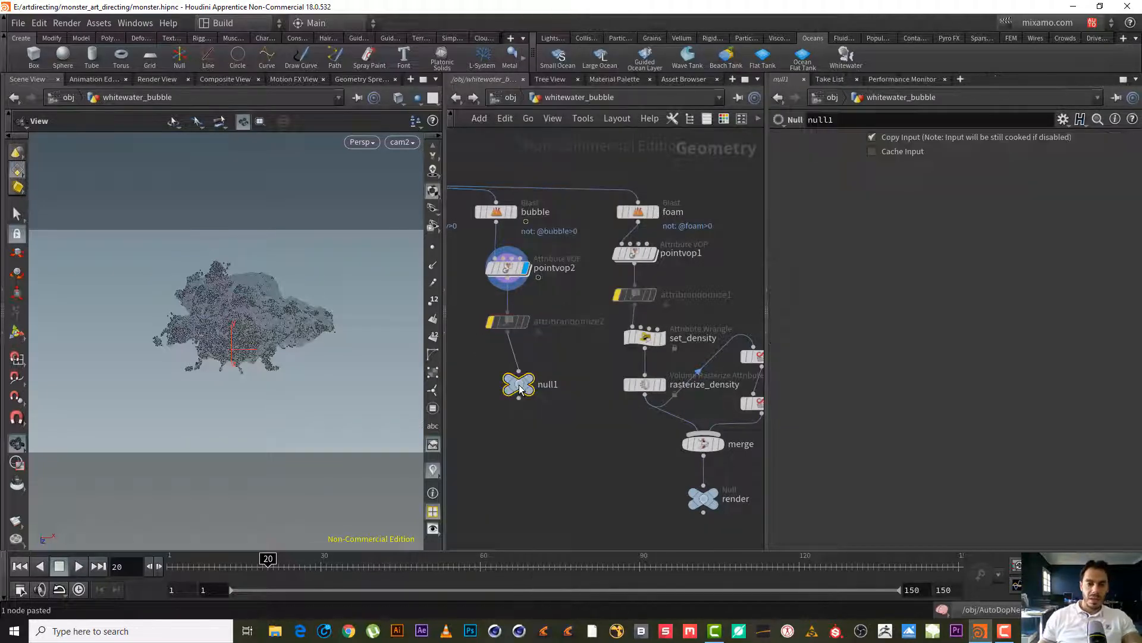
double_click(548, 385)
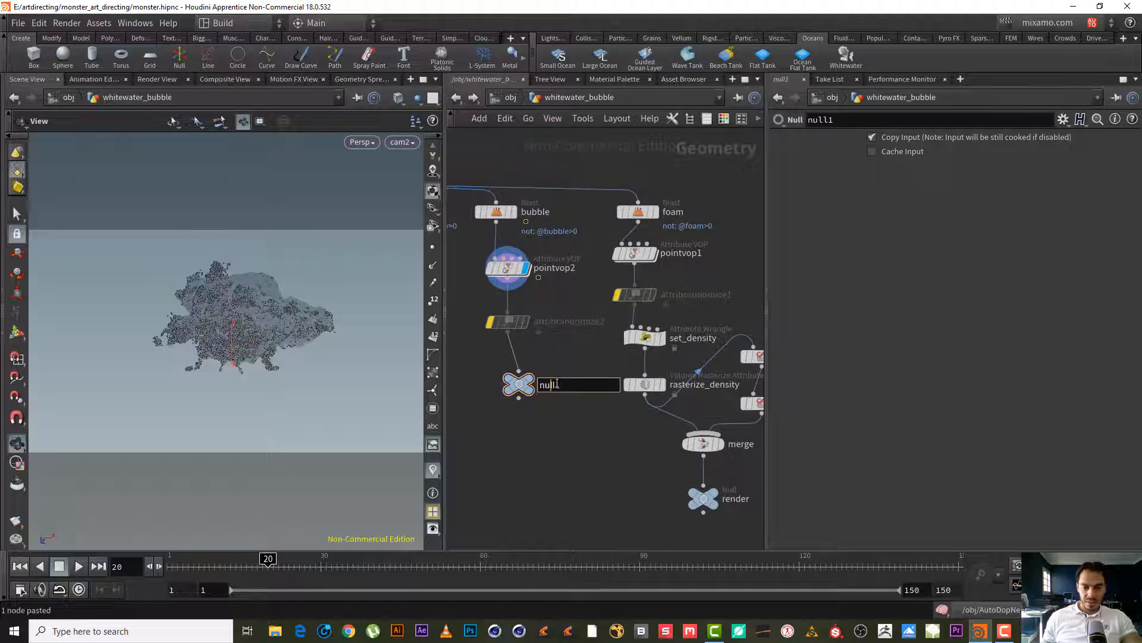
text(OUT_)
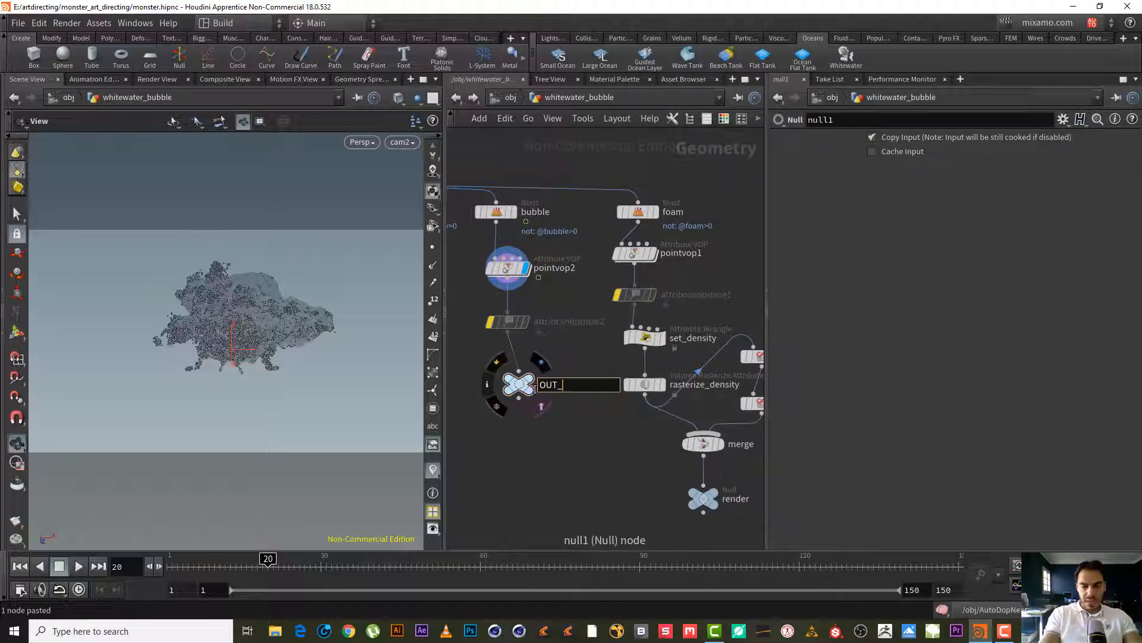
text(BUBBLE)
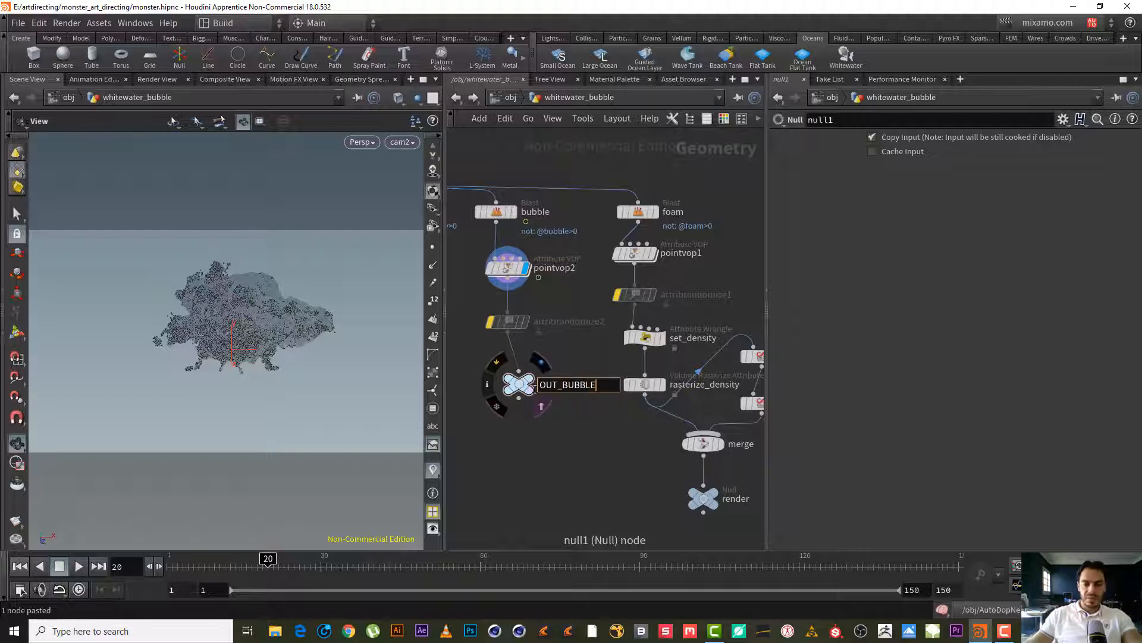
key(Return)
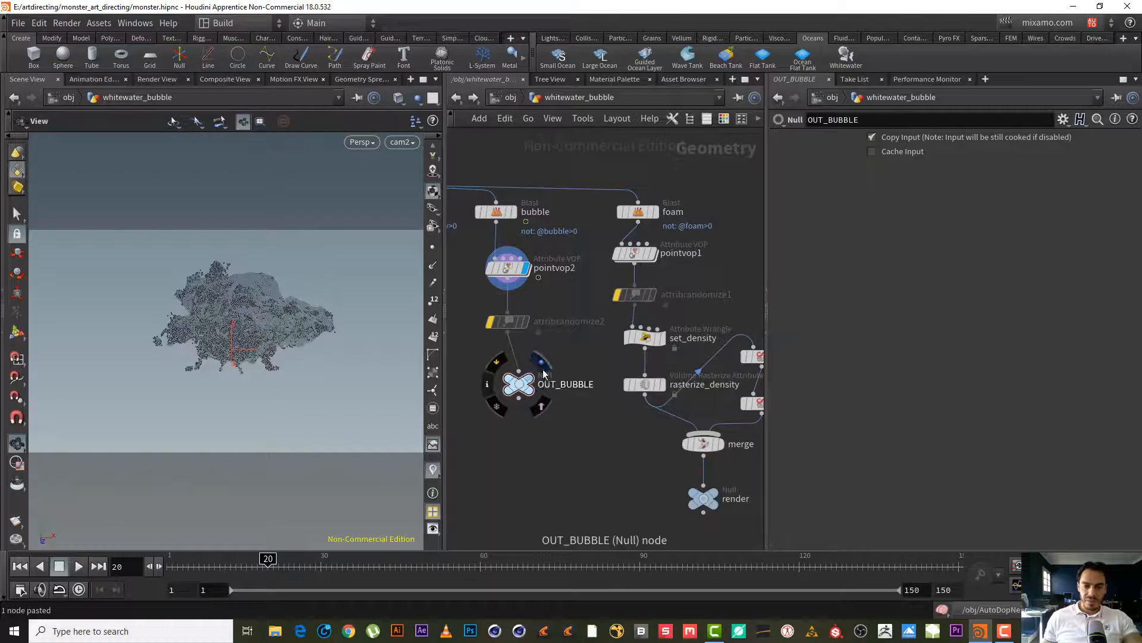
Set the display flag on OUT_BUBBLE and line the node up beneath the bubble branch
click(542, 366)
mouse_move(587, 426)
middle_down()
mouse_move(549, 407)
mouse_move(585, 413)
middle_up()
mouse_move(515, 384)
drag(515, 384, 504, 372)
middle_drag(578, 439, 540, 440)
right_drag(535, 437, 536, 443)
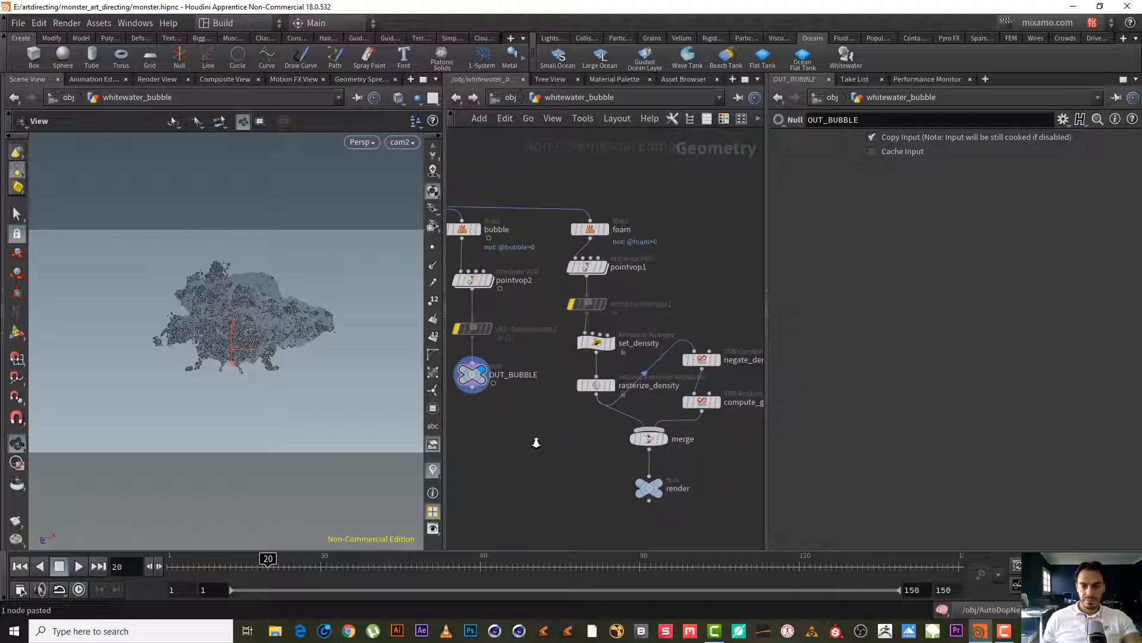
middle_drag(536, 443, 607, 447)
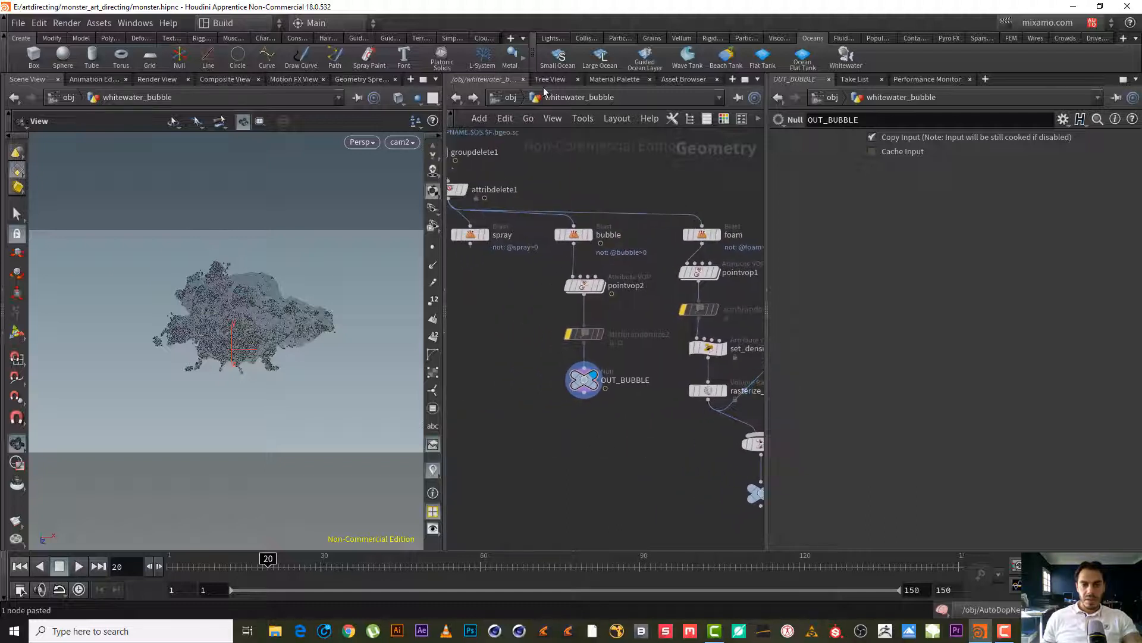
Return to the object level, show the network editor's tool palette, and switch to the mat network
click(510, 98)
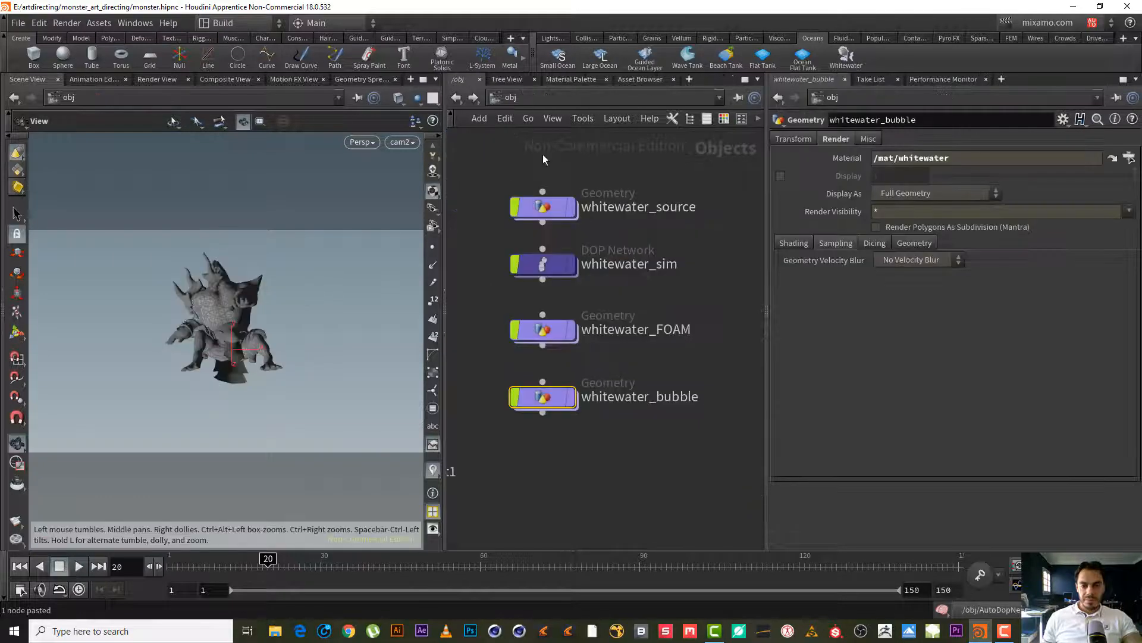
click(619, 119)
mouse_move(583, 119)
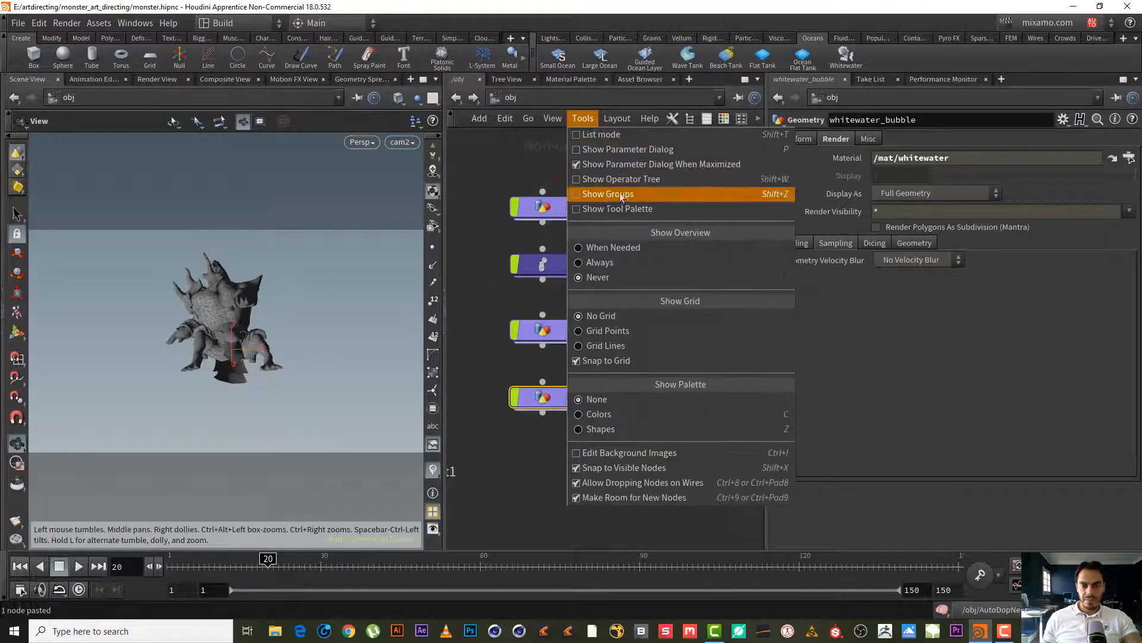
click(638, 210)
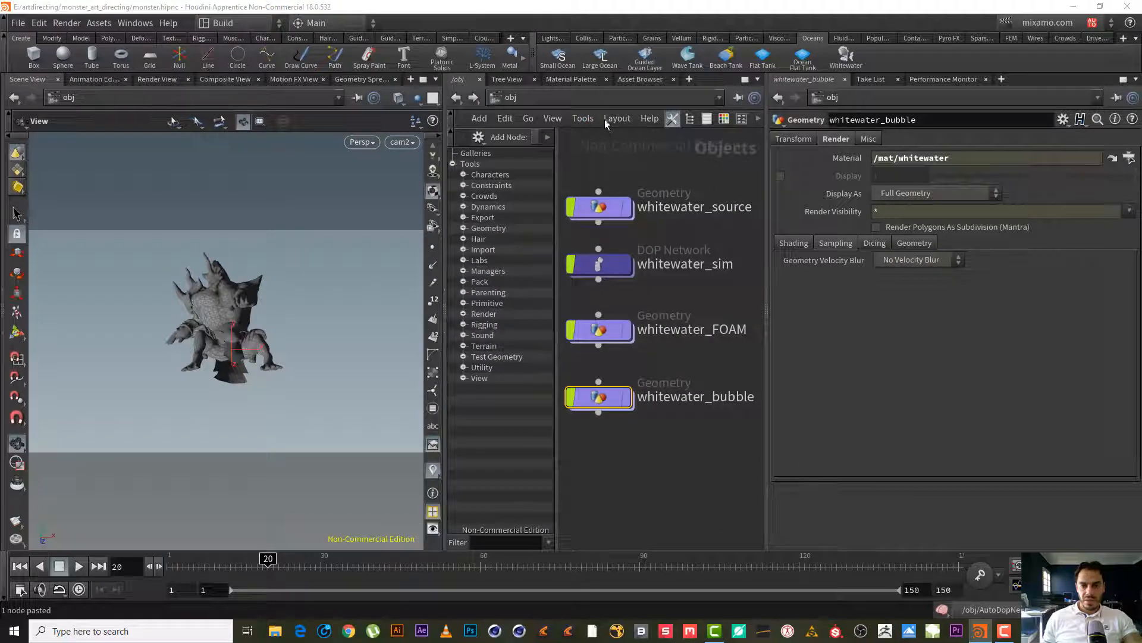
click(560, 100)
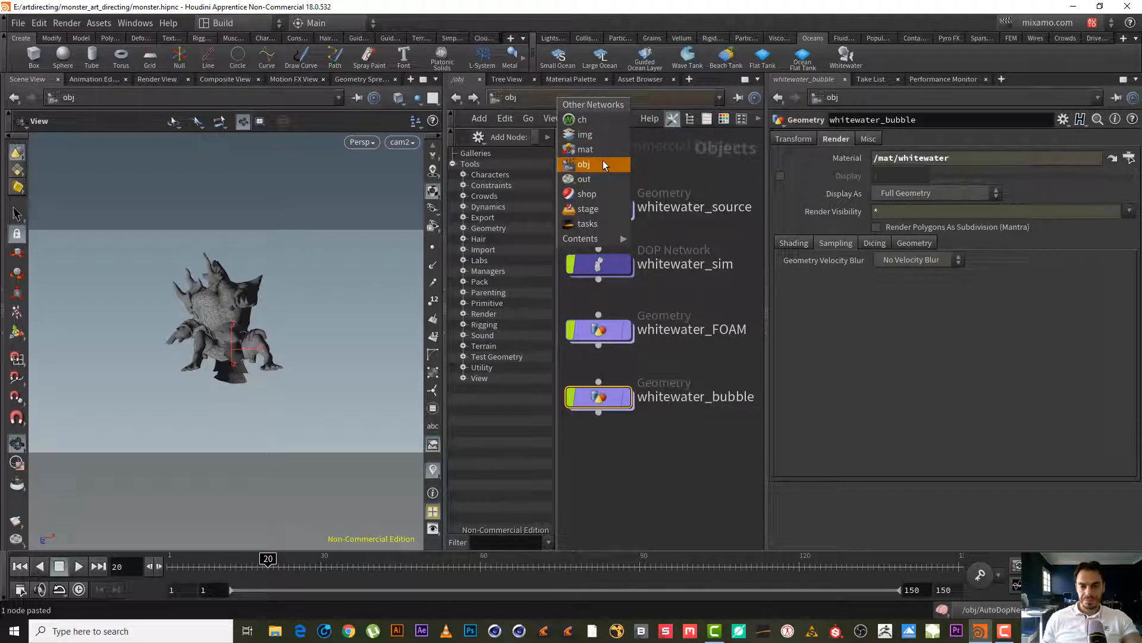
click(608, 146)
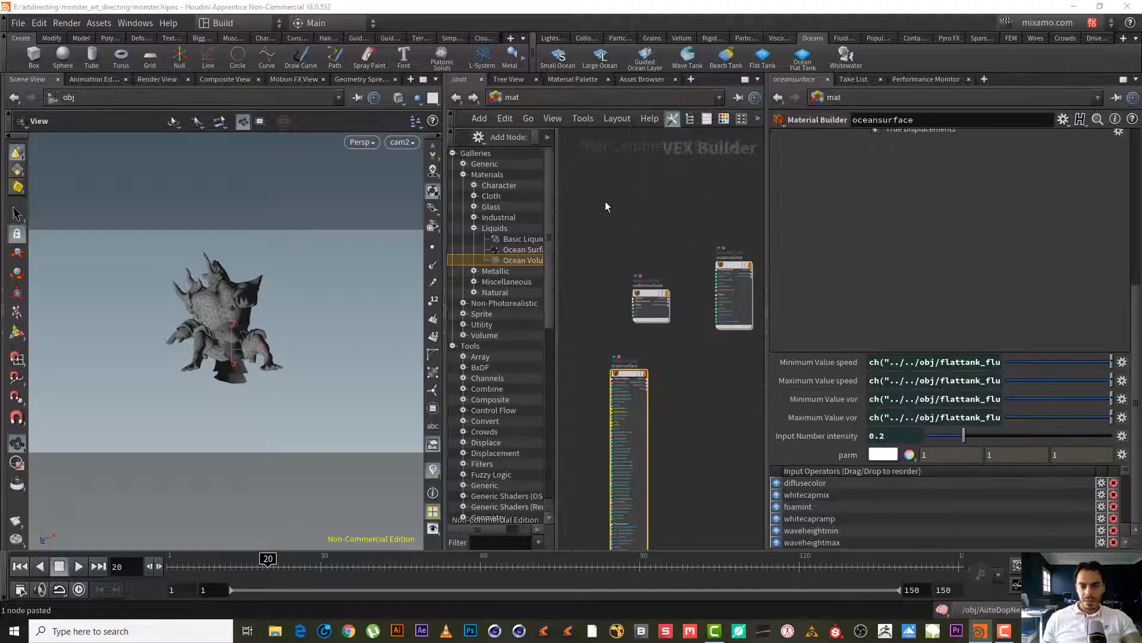
Add a Principled Shader from the Generic gallery to the mat network and name it BUBBLE
click(463, 164)
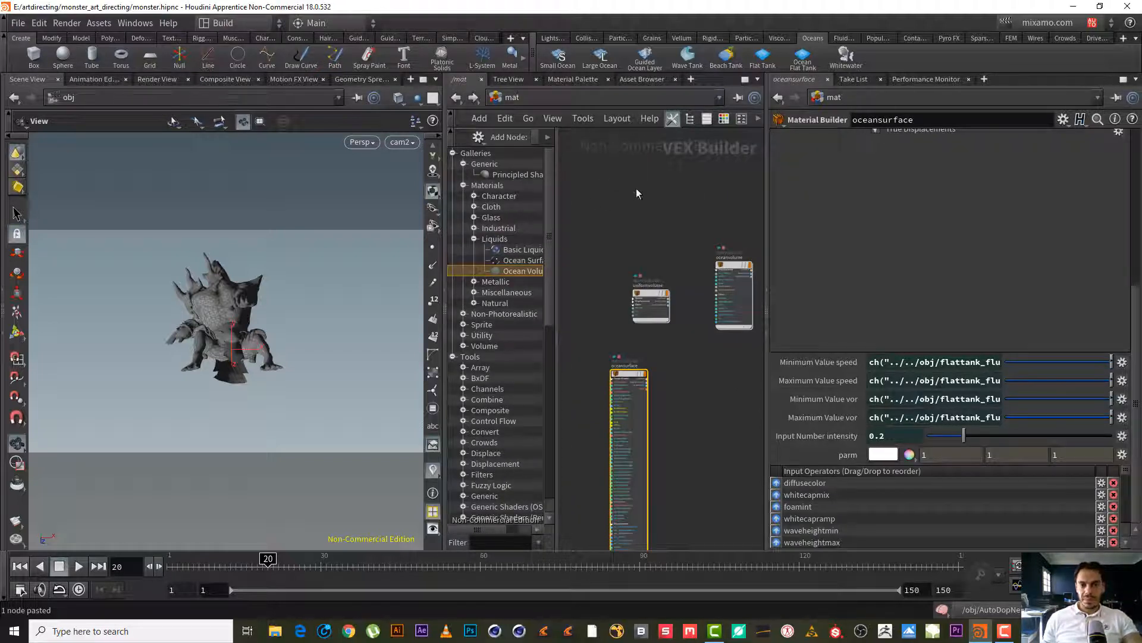
drag(516, 175, 668, 208)
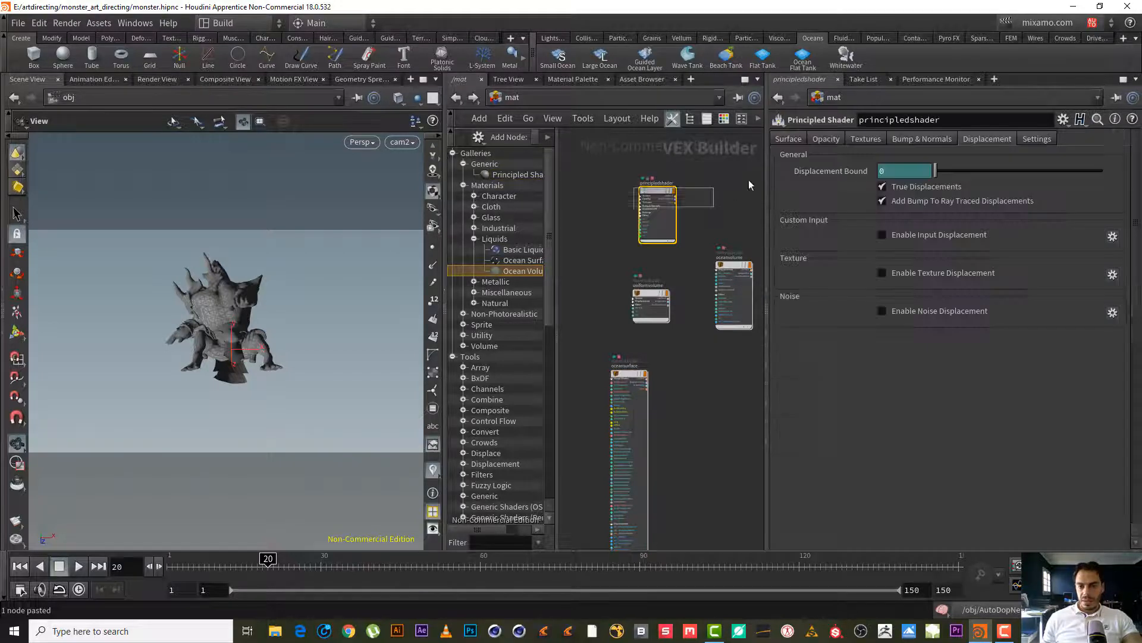
double_click(923, 121)
text(BUB)
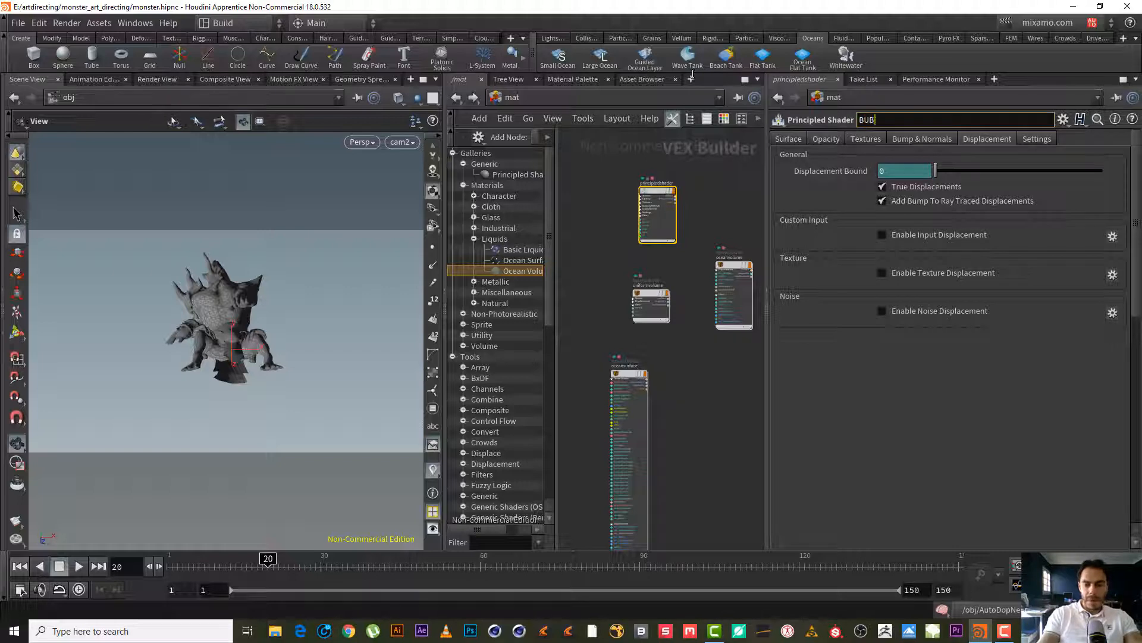
text(BLE)
key(Return)
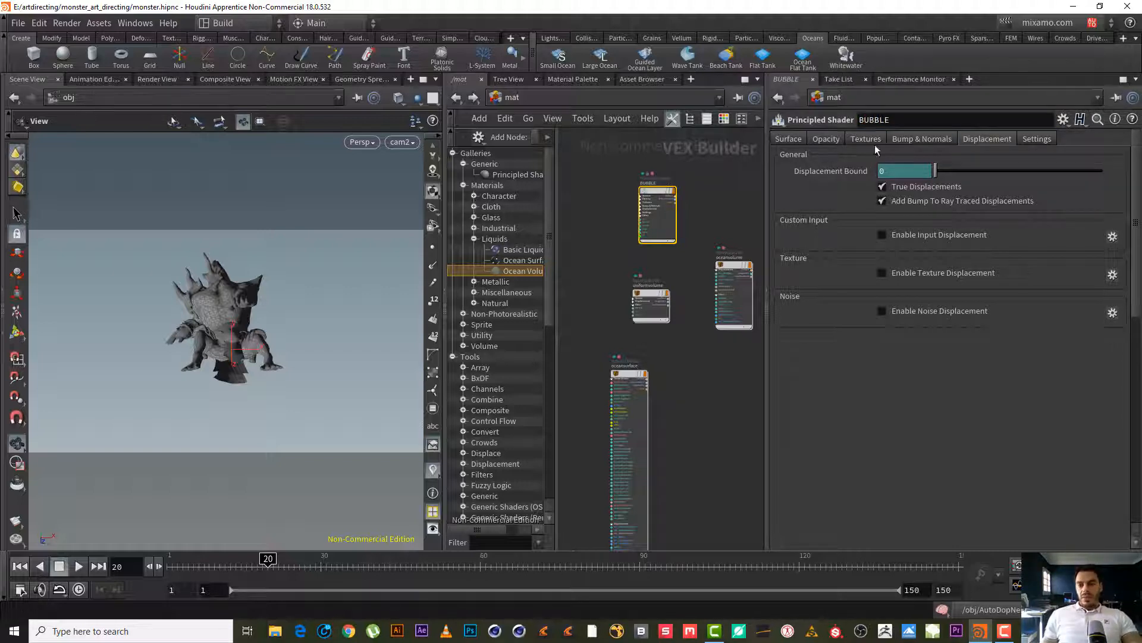
Set the BUBBLE shader's base color to white, with R, G and B at 1
click(794, 138)
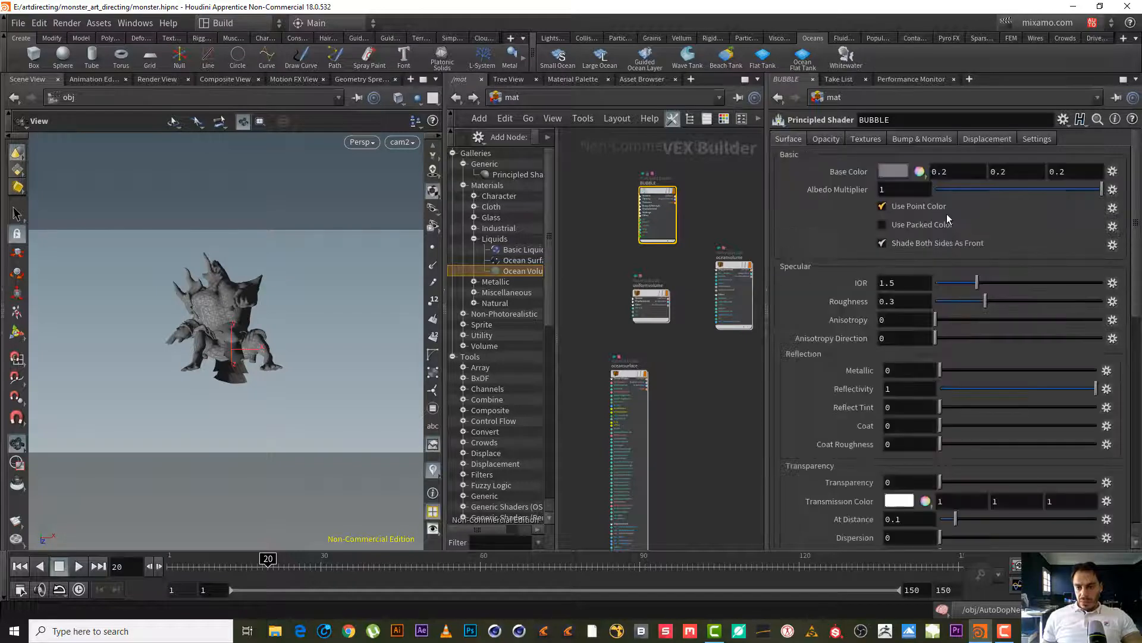
click(901, 181)
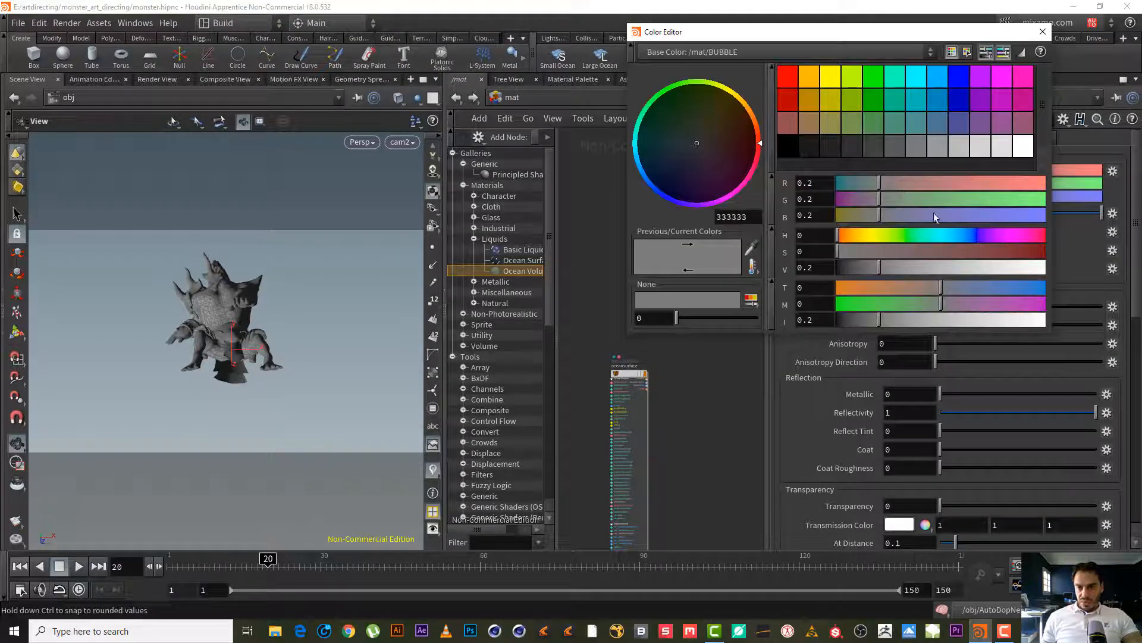
drag(1007, 322, 1048, 321)
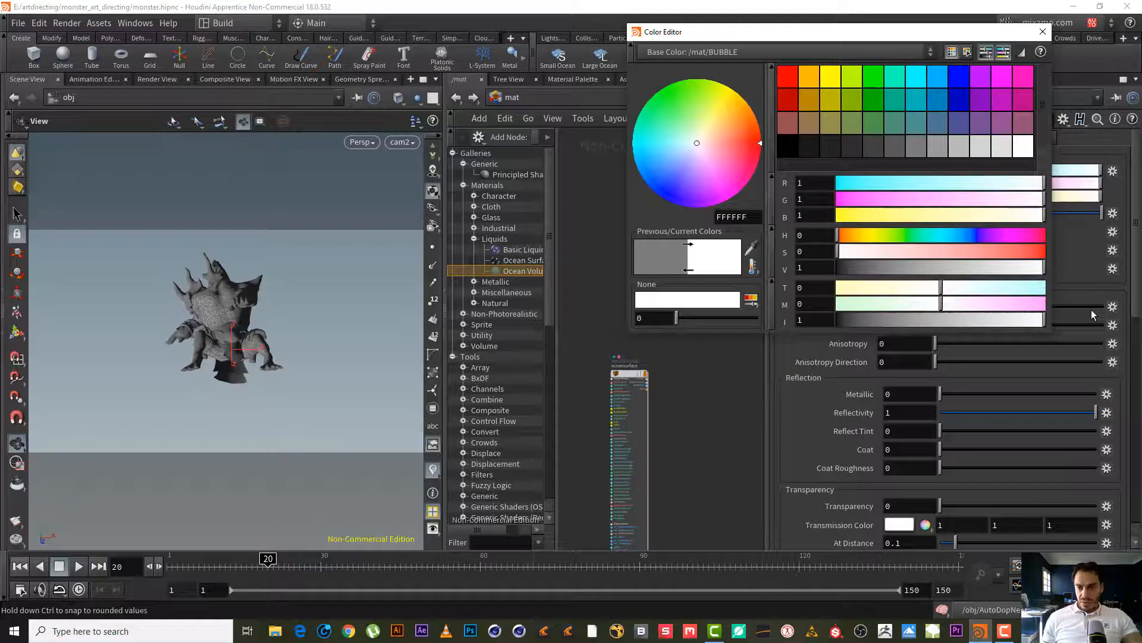
click(1043, 32)
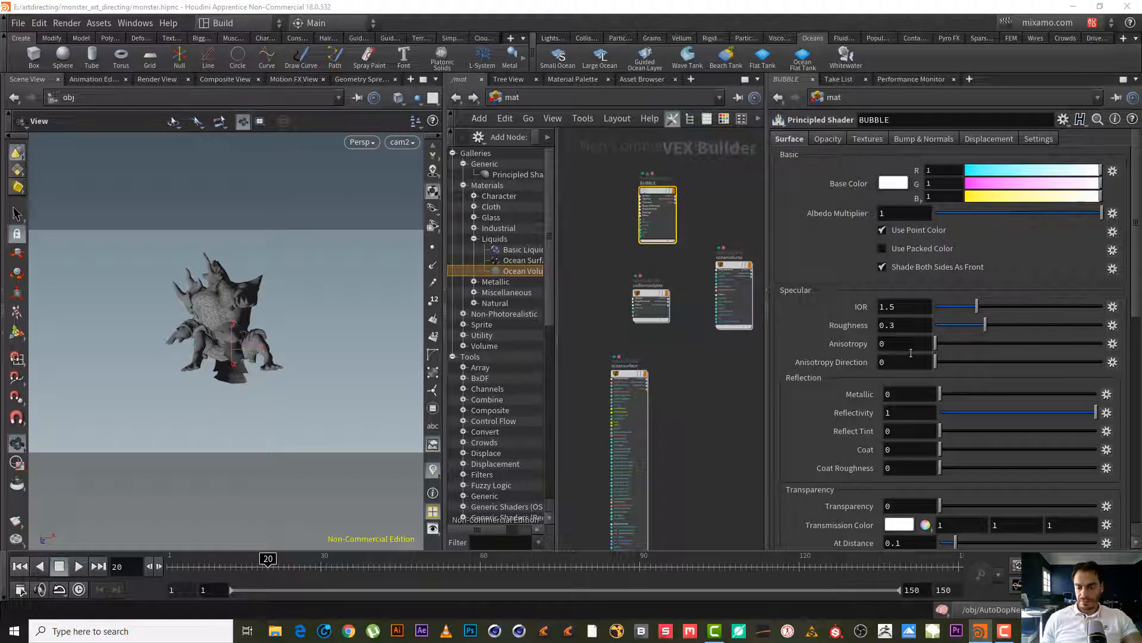
Set the BUBBLE shader's Transparency to .5
scroll(892, 324, down, 5)
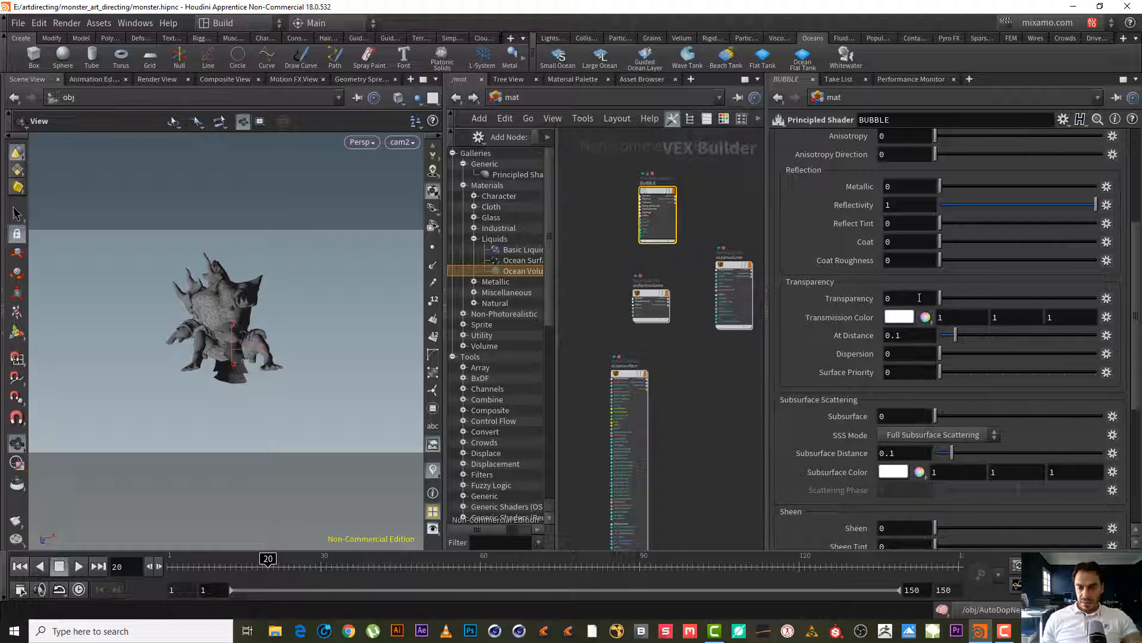
click(884, 300)
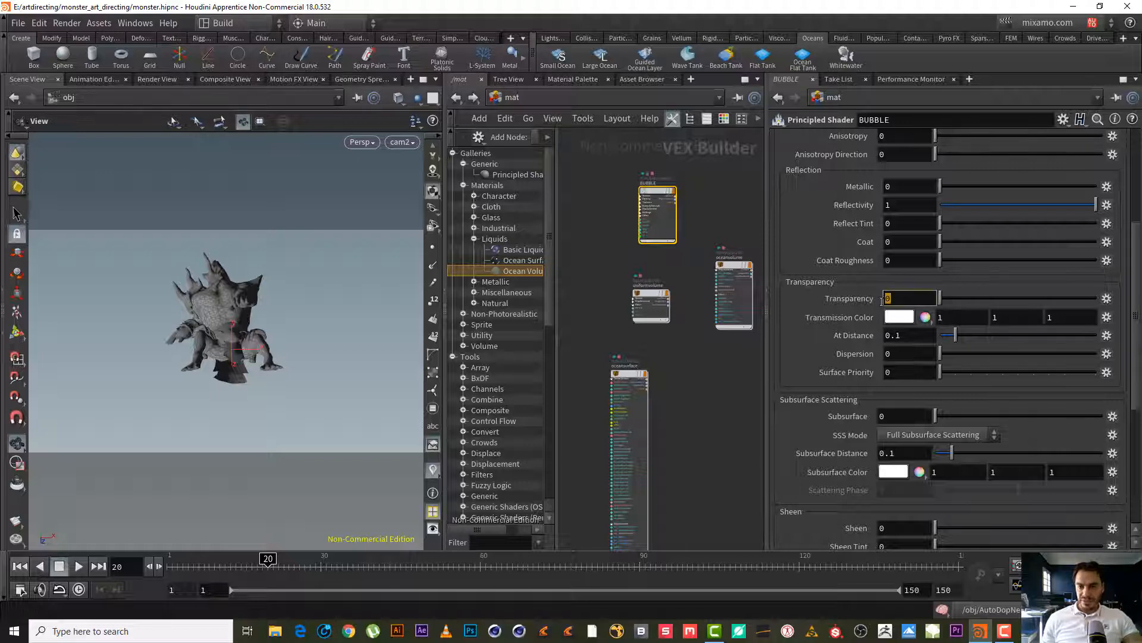
text(.5)
key(Return)
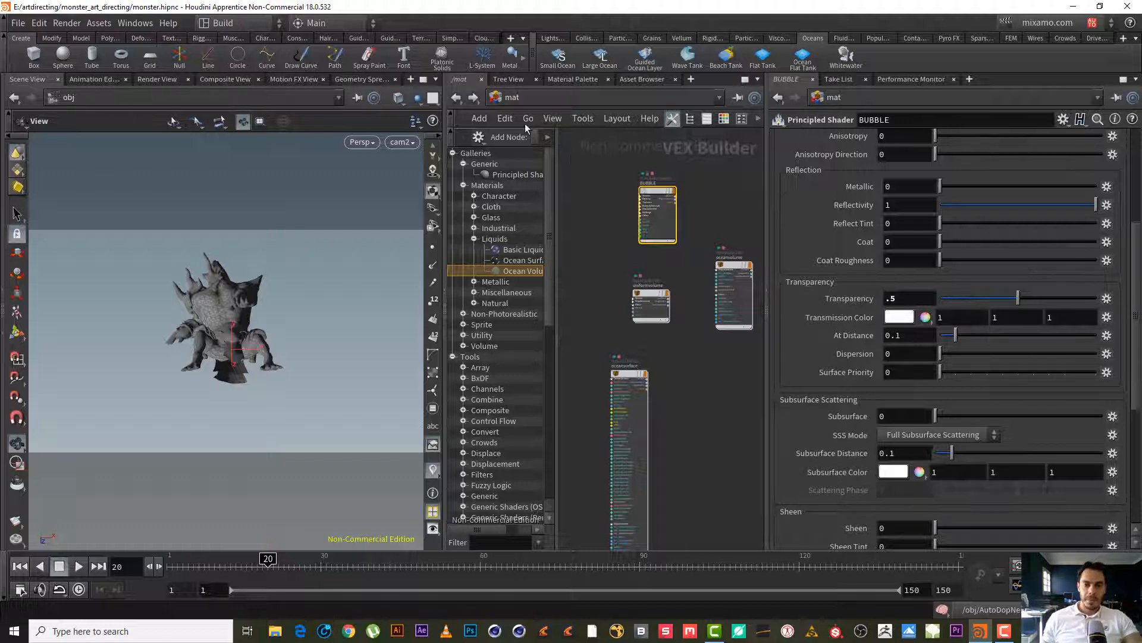
Hide the tool palette in the network editor
click(583, 119)
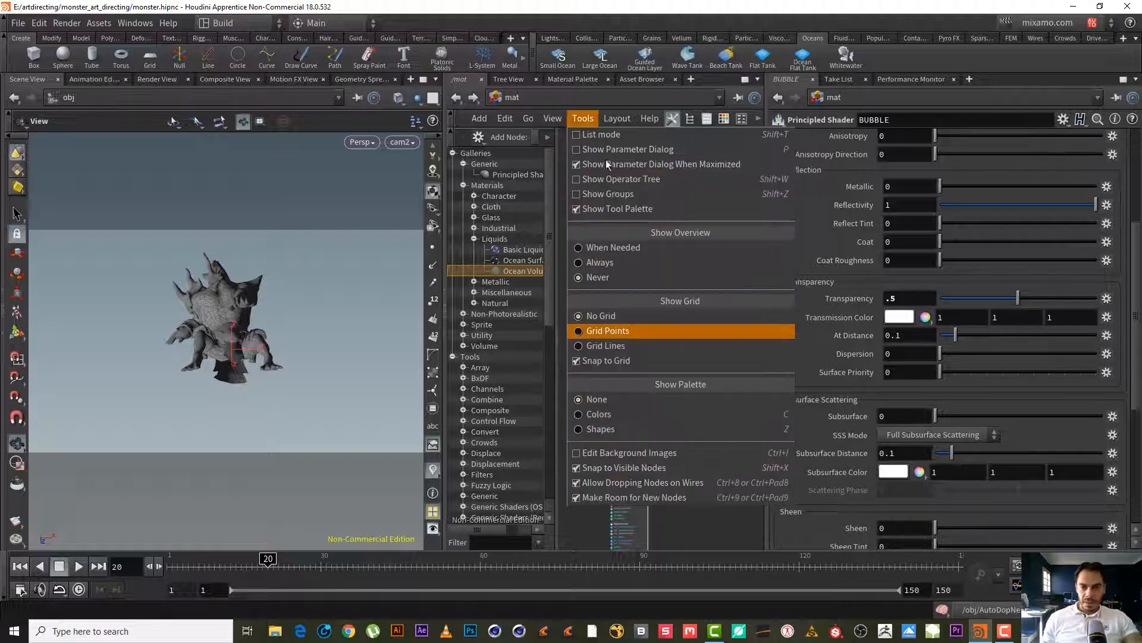
click(601, 332)
click(584, 119)
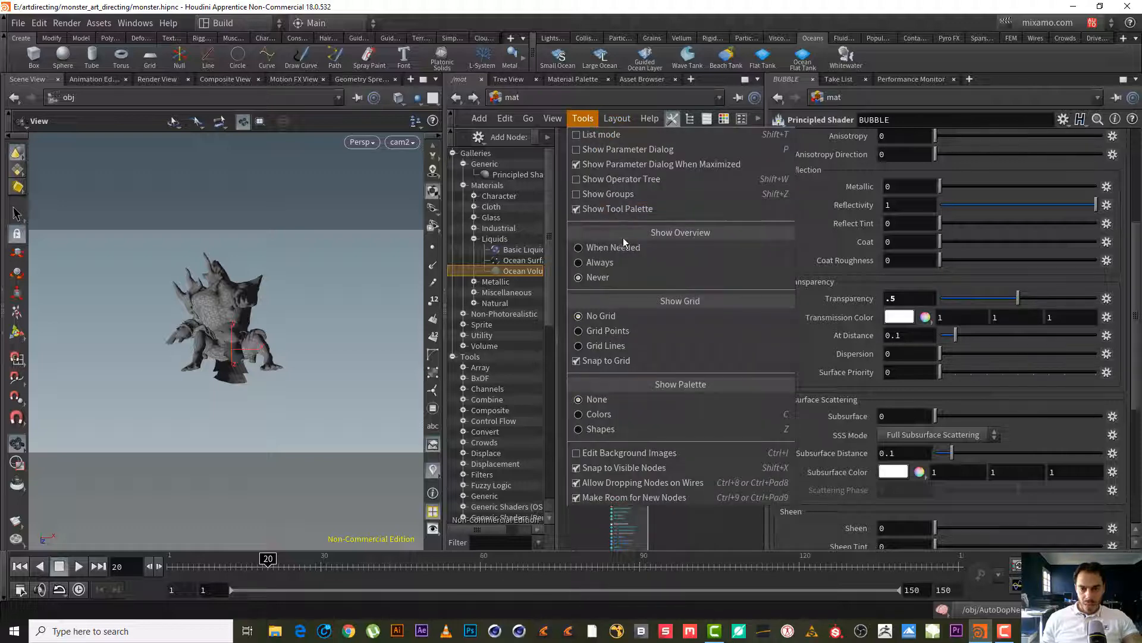
click(621, 213)
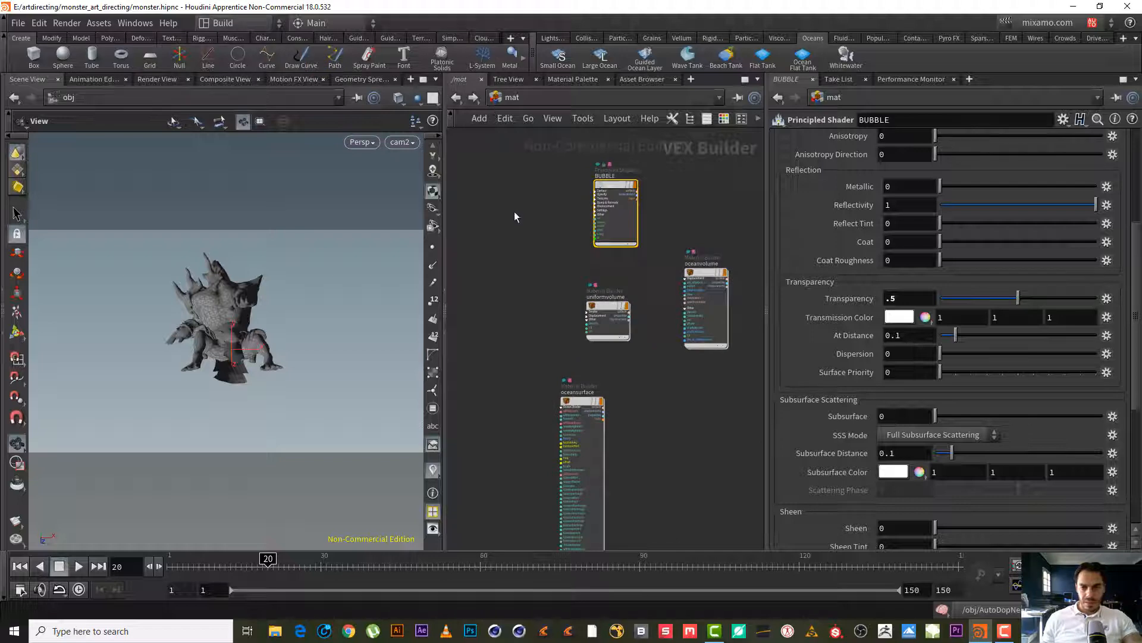
mouse_move(513, 215)
middle_down()
mouse_move(484, 204)
mouse_move(496, 217)
middle_up()
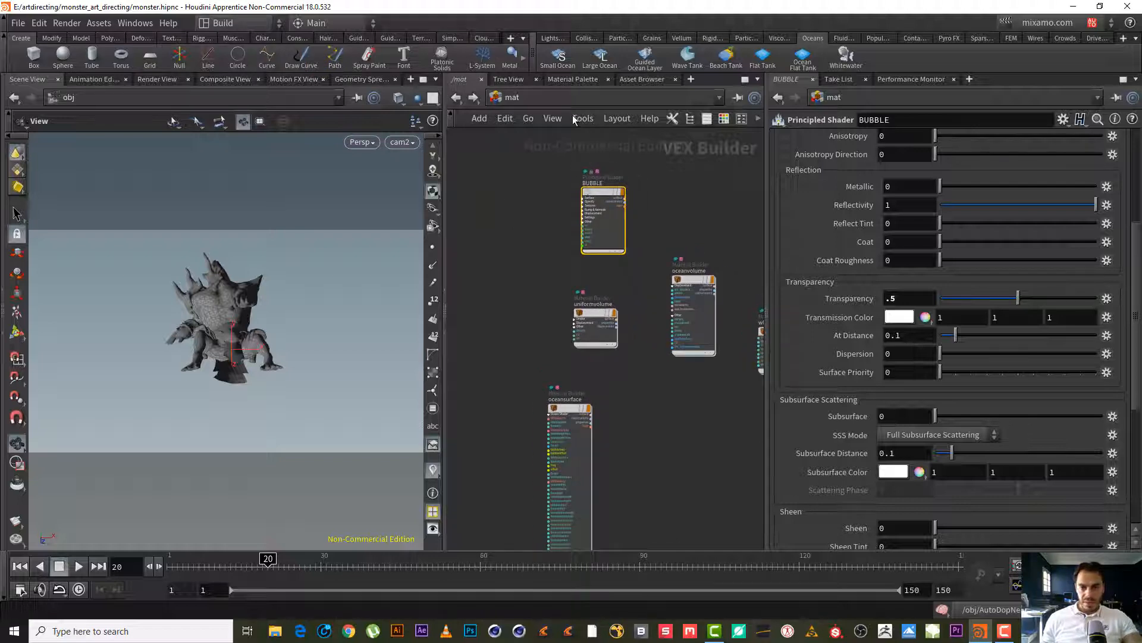
Switch to the out network and duplicate the FOAM Mantra render node beside the original
click(558, 98)
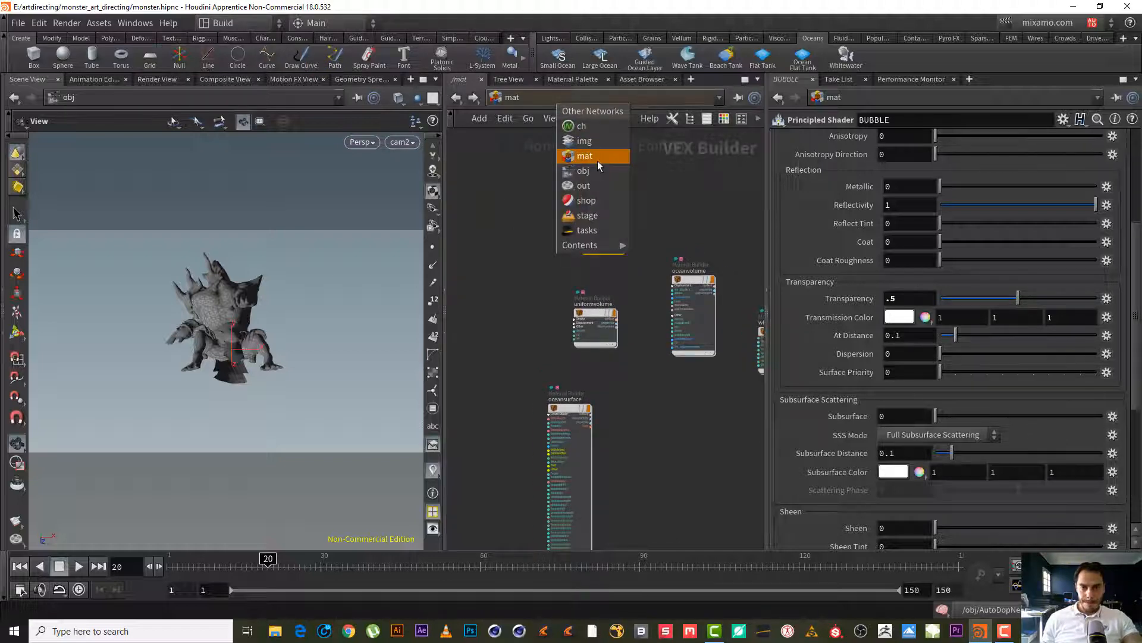
click(595, 185)
middle_drag(647, 387, 582, 378)
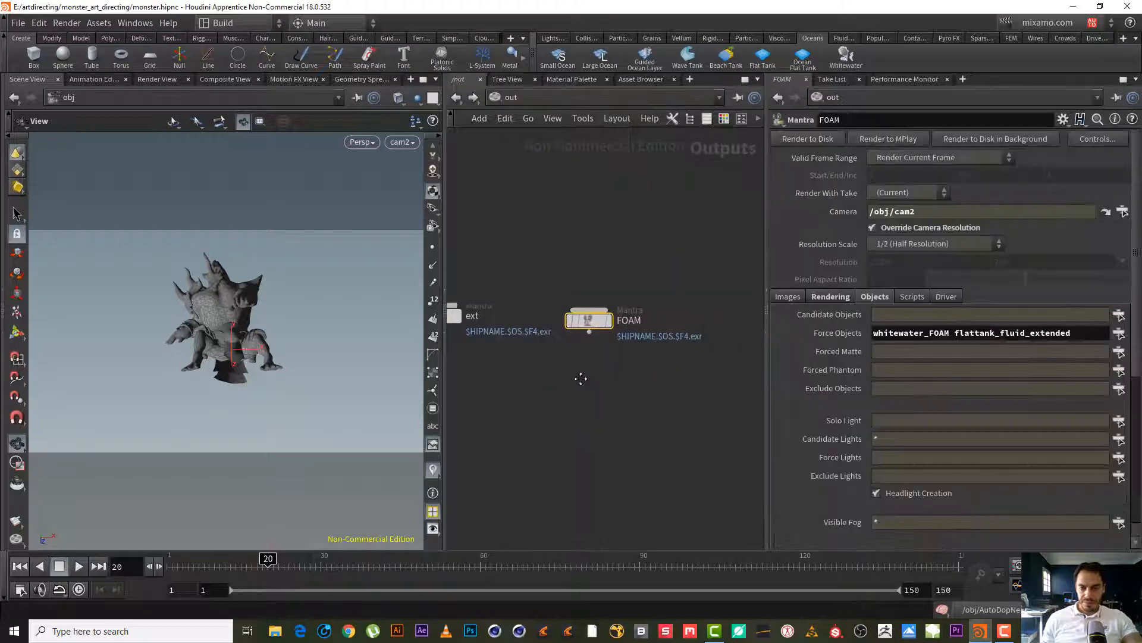
middle_drag(595, 286, 581, 273)
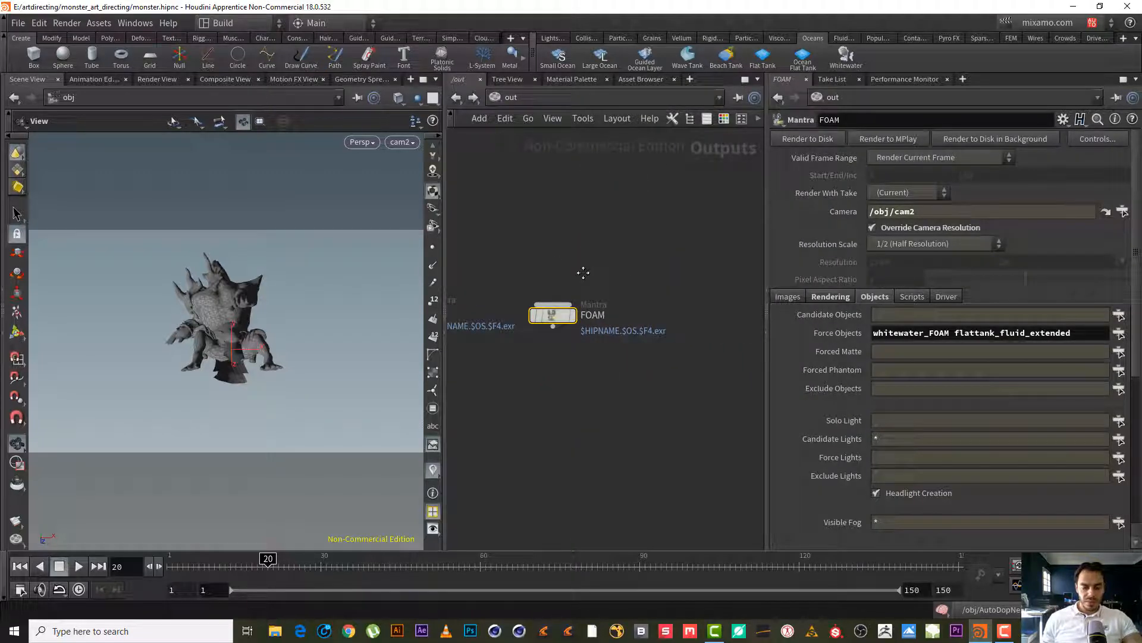
middle_drag(570, 399, 592, 375)
key(ctrl+c)
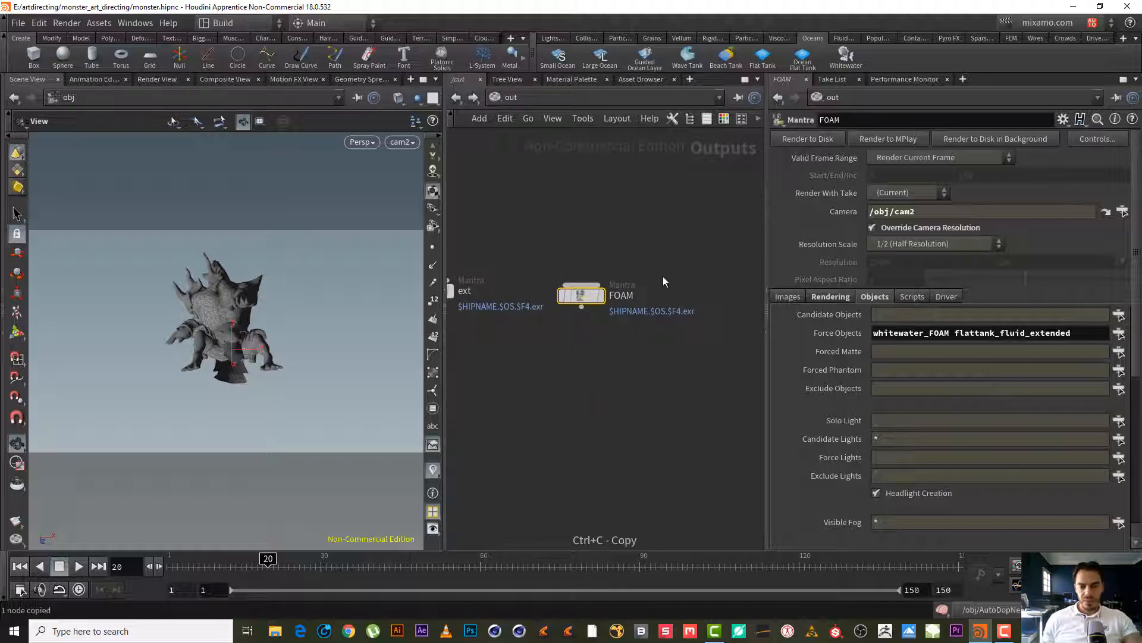
key(ctrl+v)
middle_drag(708, 321, 612, 326)
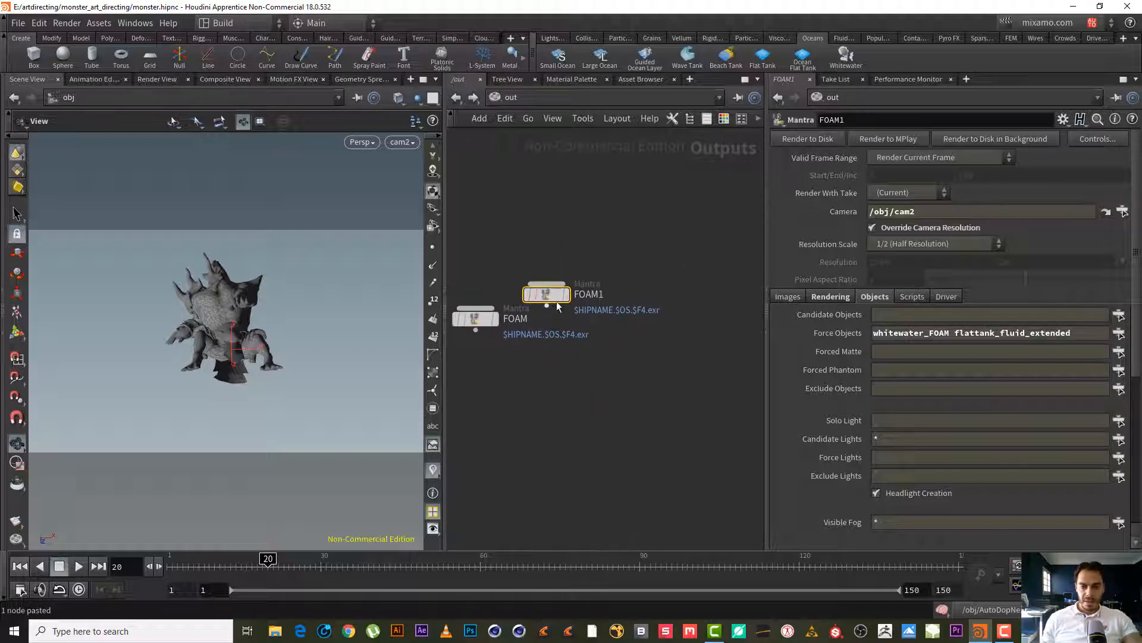
Move the duplicated Mantra node away from FOAM and rename it BUBBLE
drag(550, 293, 653, 316)
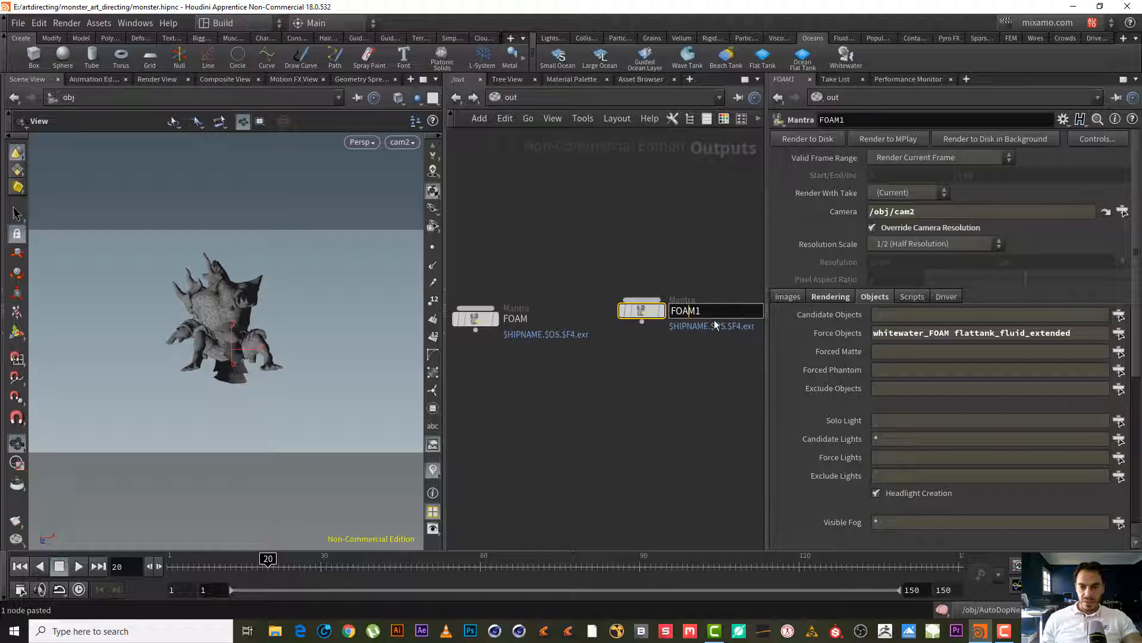
double_click(678, 311)
text(B)
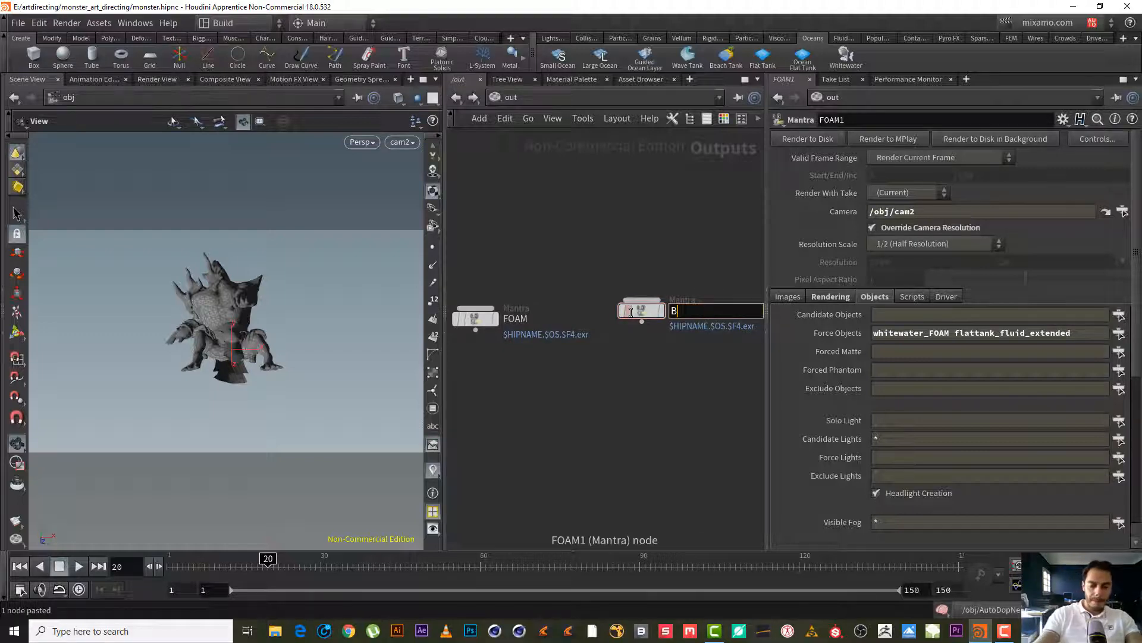
text(UBBLE)
key(Return)
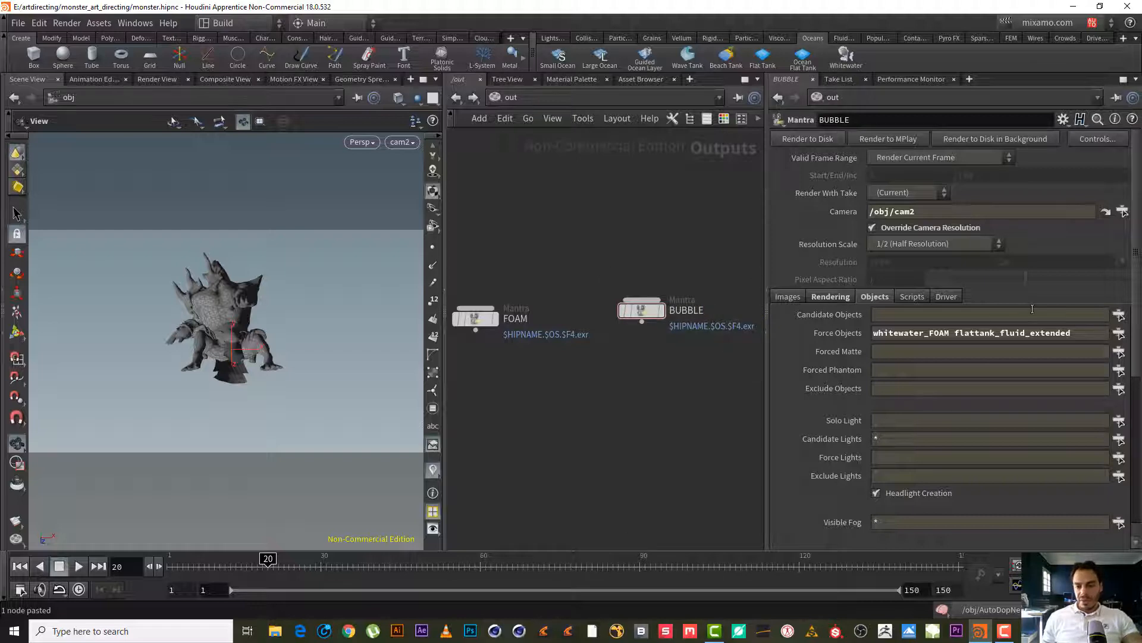
Replace the BUBBLE node's Force Objects with only whitewater_bubble
click(1082, 334)
key(BackSpace)
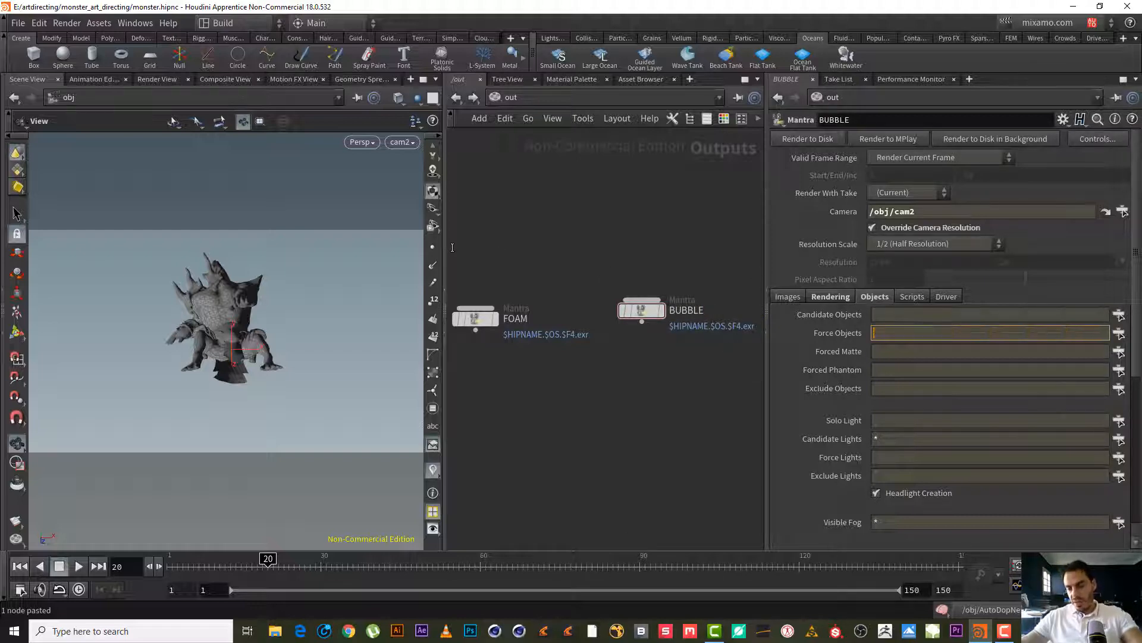
click(1118, 333)
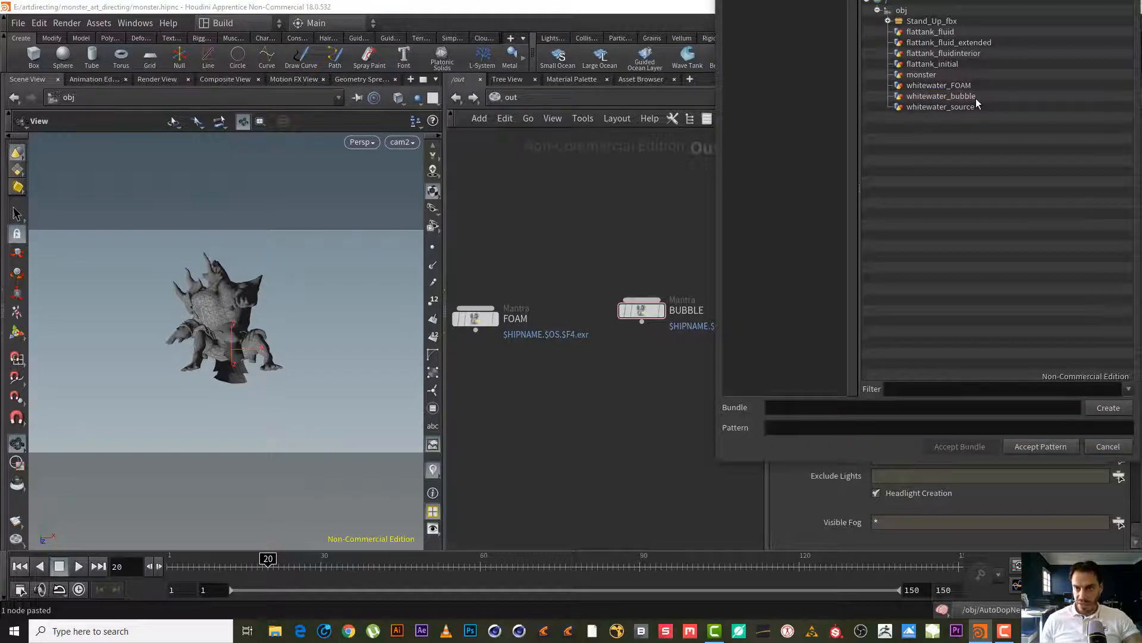
click(960, 96)
click(1067, 444)
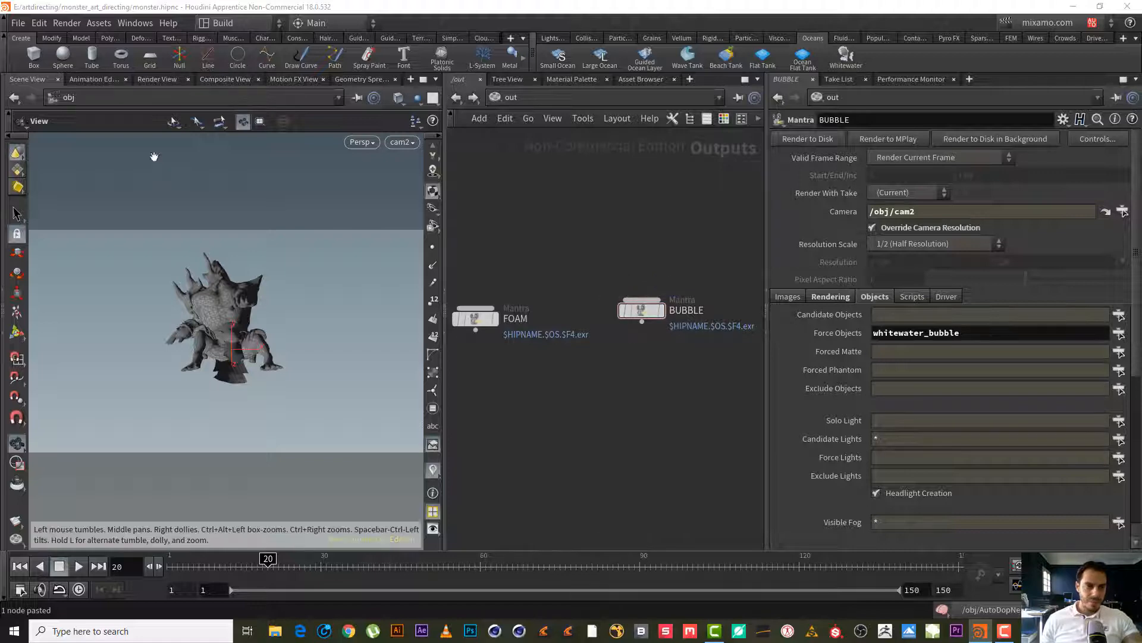
Set the render view's output to /out/BUBBLE and stop the running render
click(153, 80)
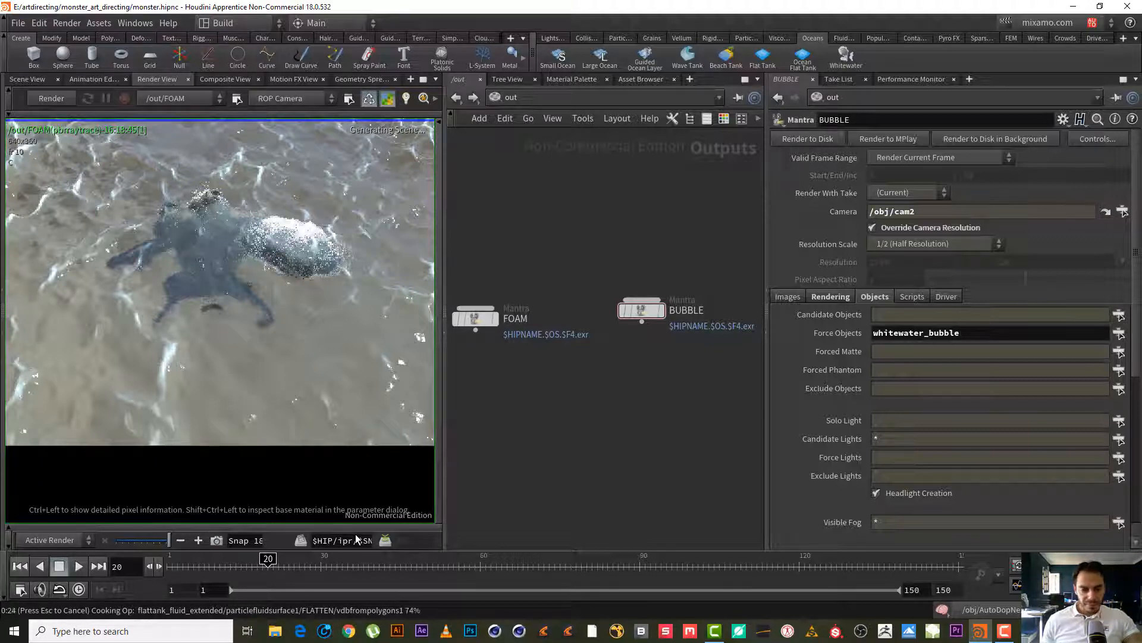
click(179, 98)
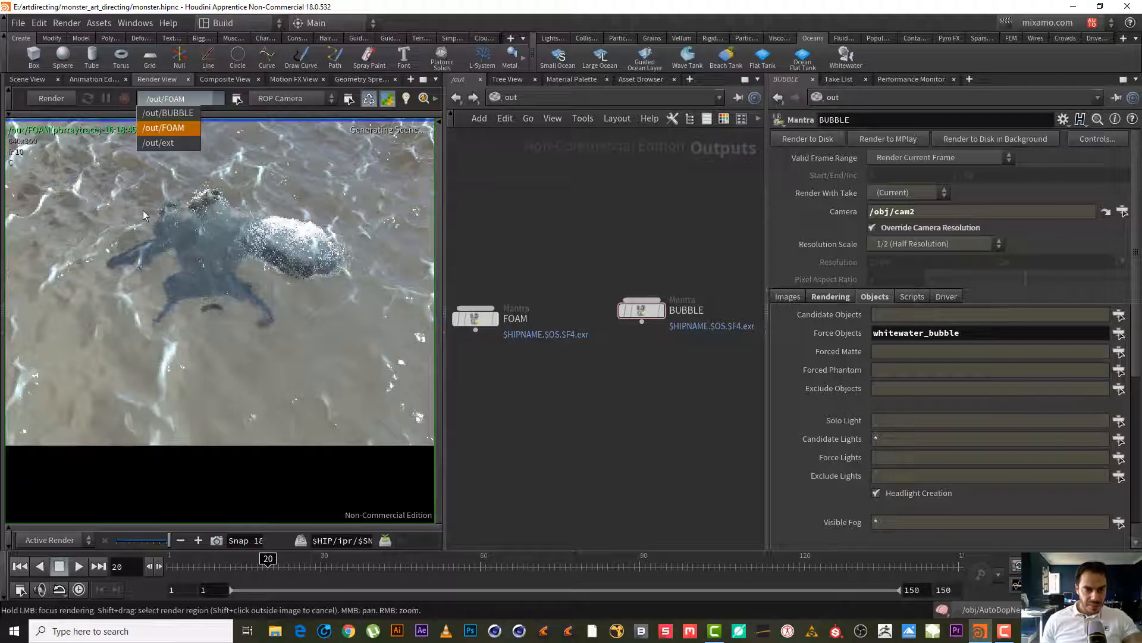
click(167, 113)
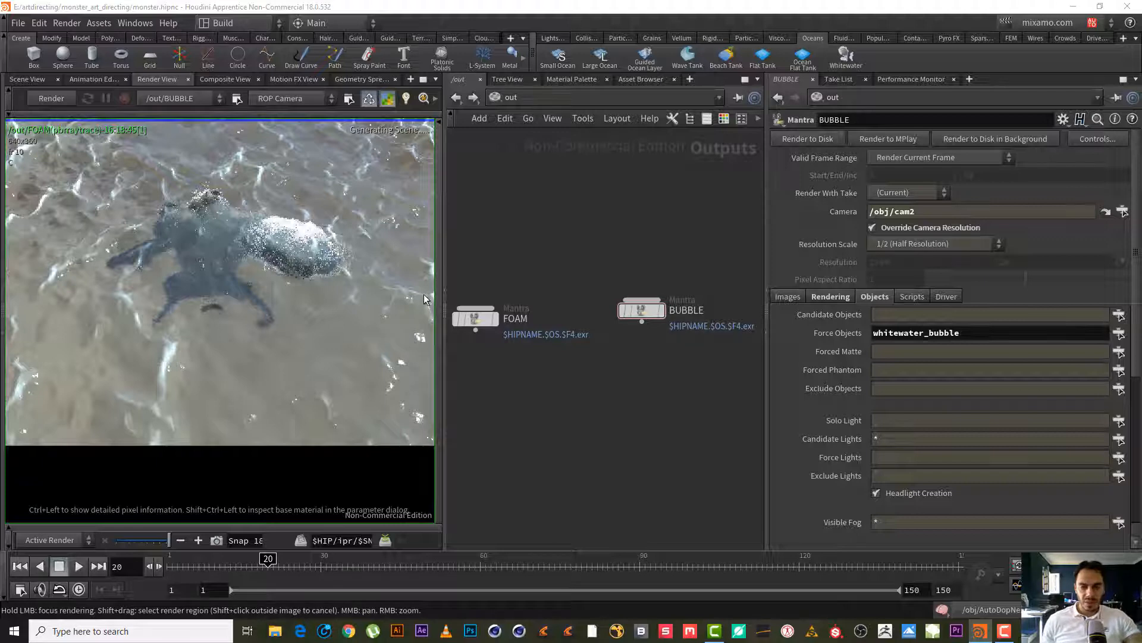
click(642, 310)
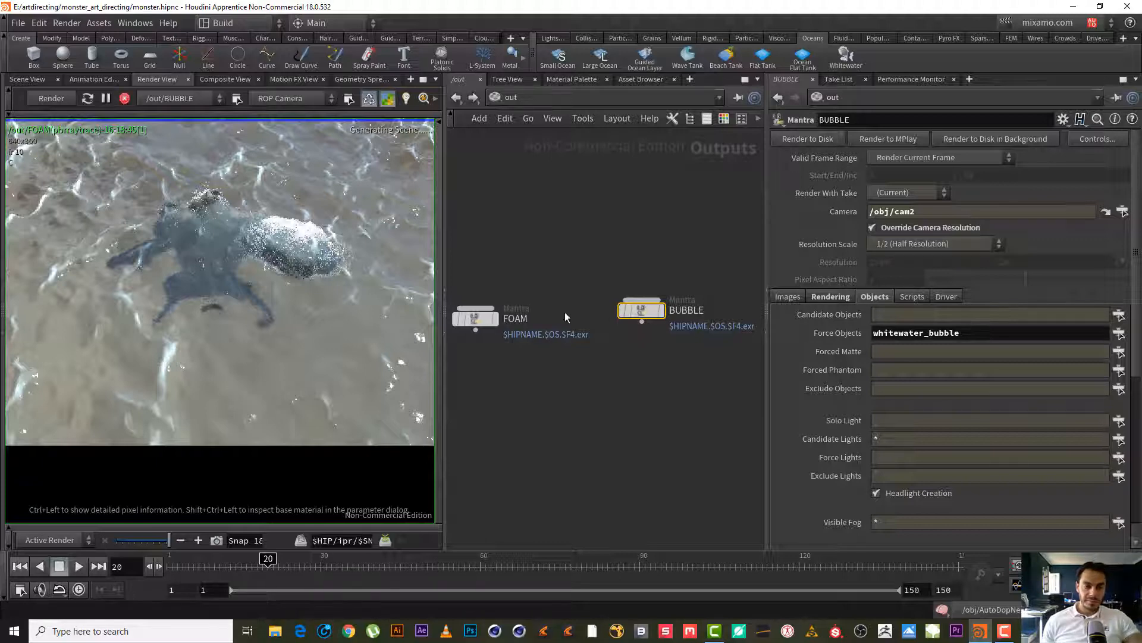
click(570, 170)
click(125, 99)
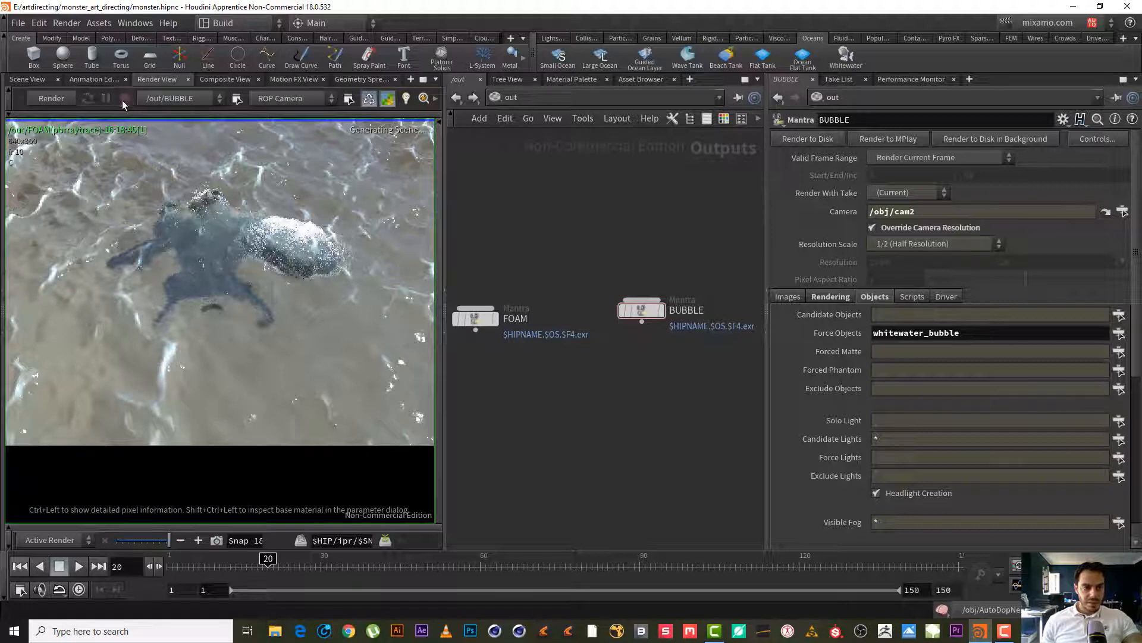
Switch to the obj network and assign the /mat/BUBBLE material to the whitewater_bubble object
click(504, 96)
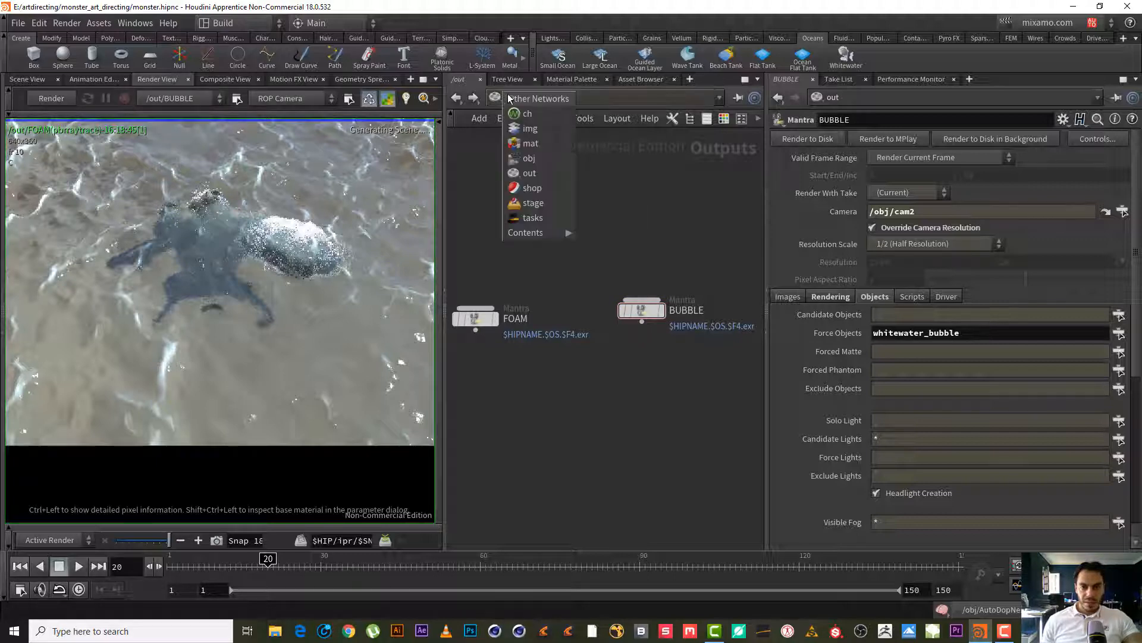
click(541, 159)
drag(649, 374, 491, 440)
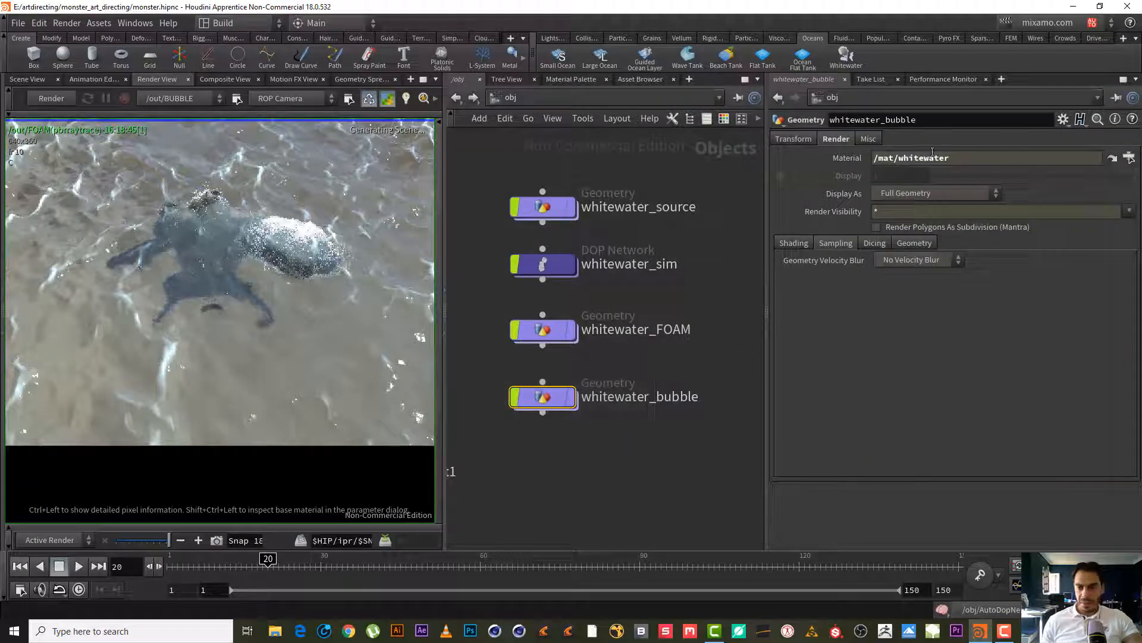
click(1132, 160)
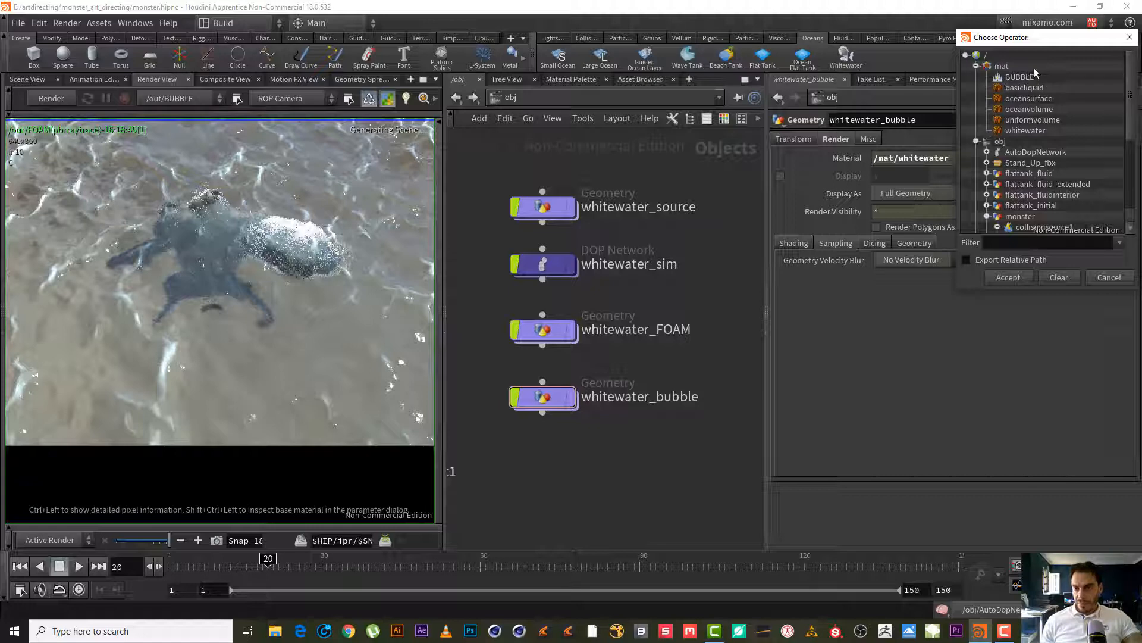
key(Escape)
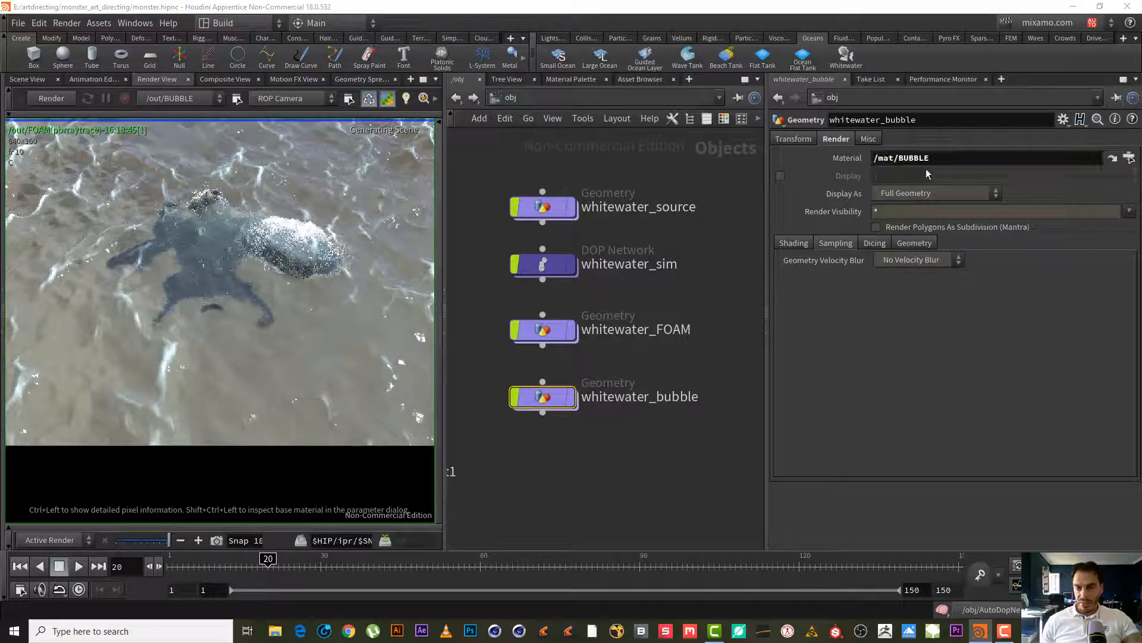
Return to the out network and render the BUBBLE output in the render view
click(533, 98)
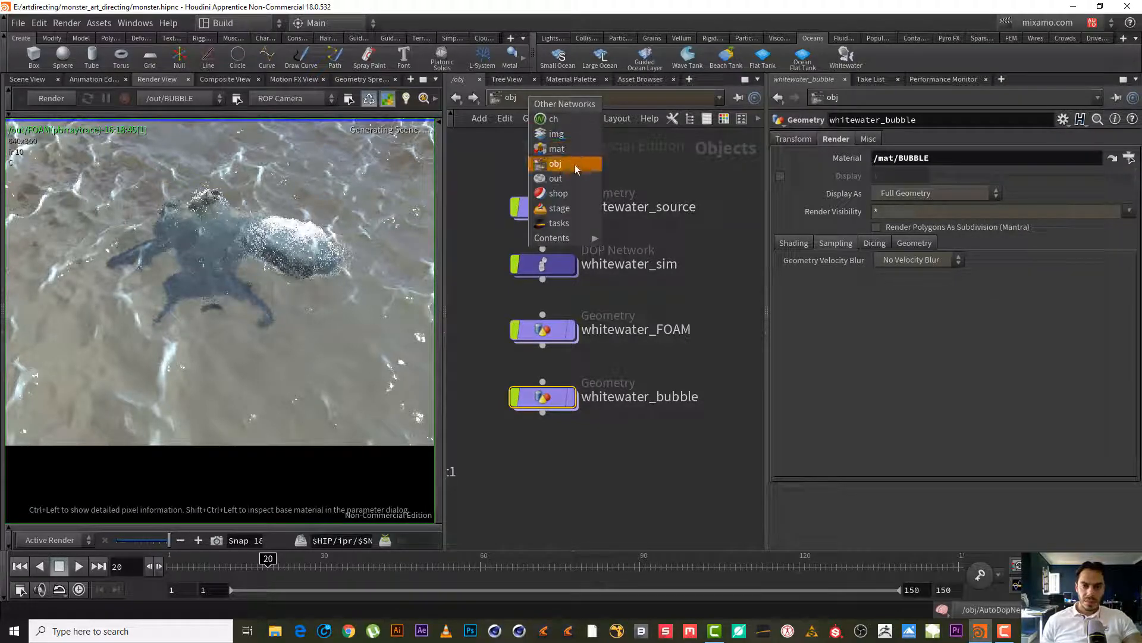
click(563, 179)
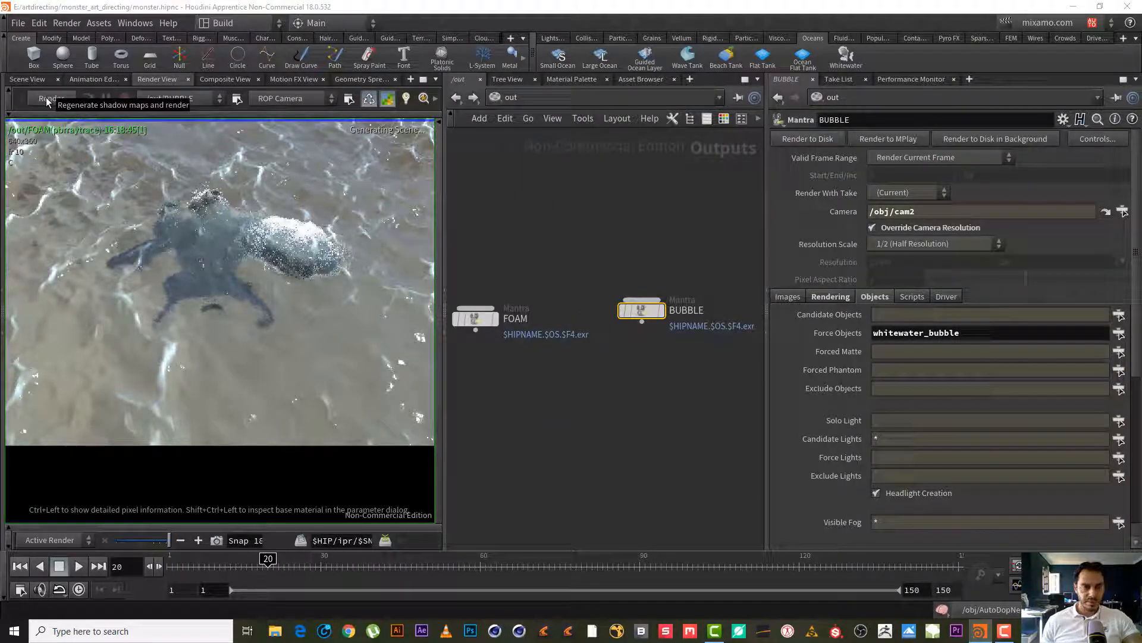
click(1010, 635)
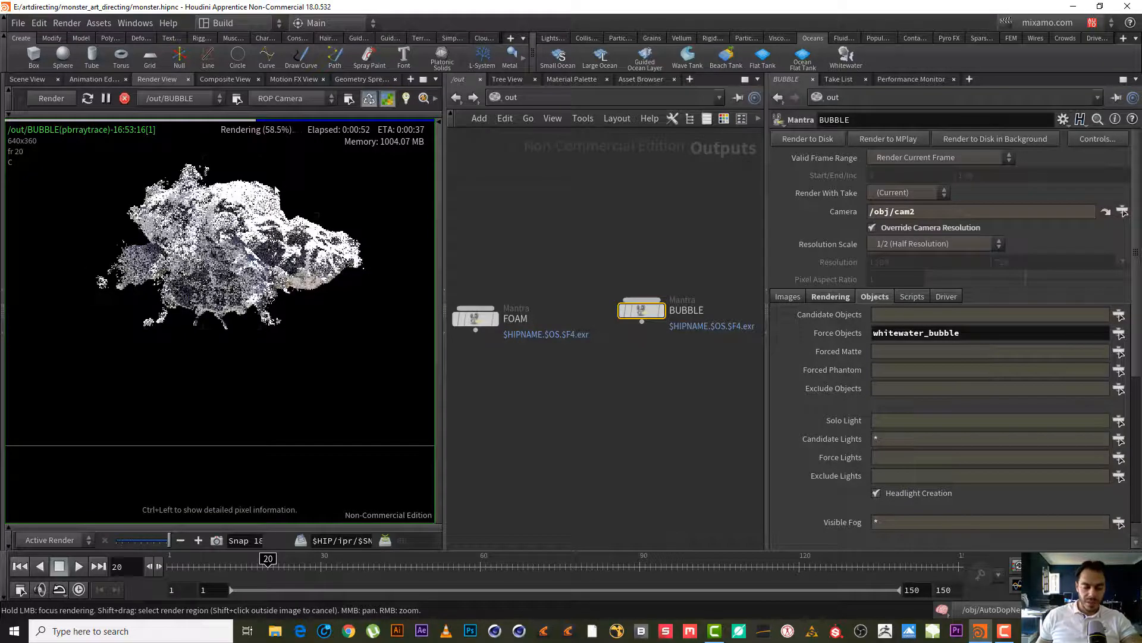
middle_drag(621, 217, 599, 215)
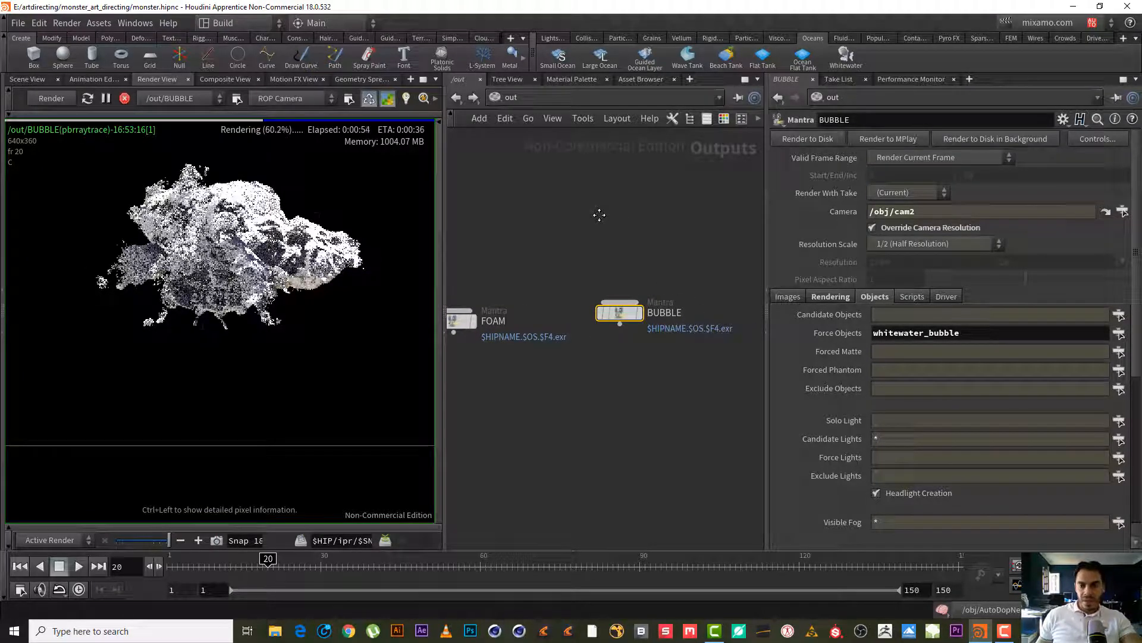
middle_drag(632, 366, 607, 353)
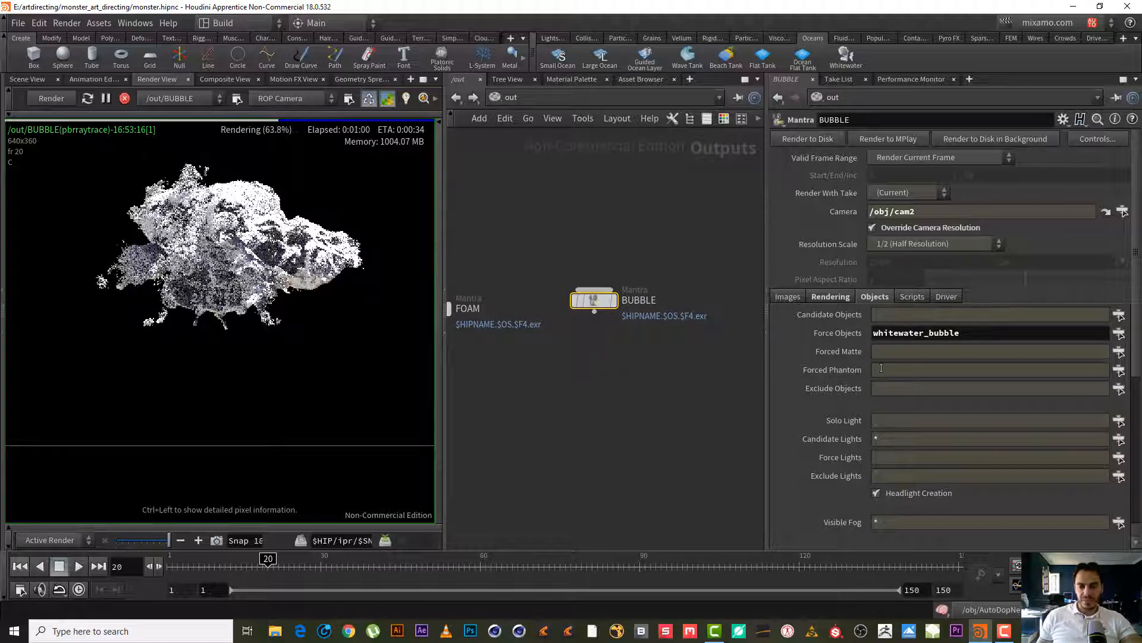
middle_drag(665, 335, 751, 355)
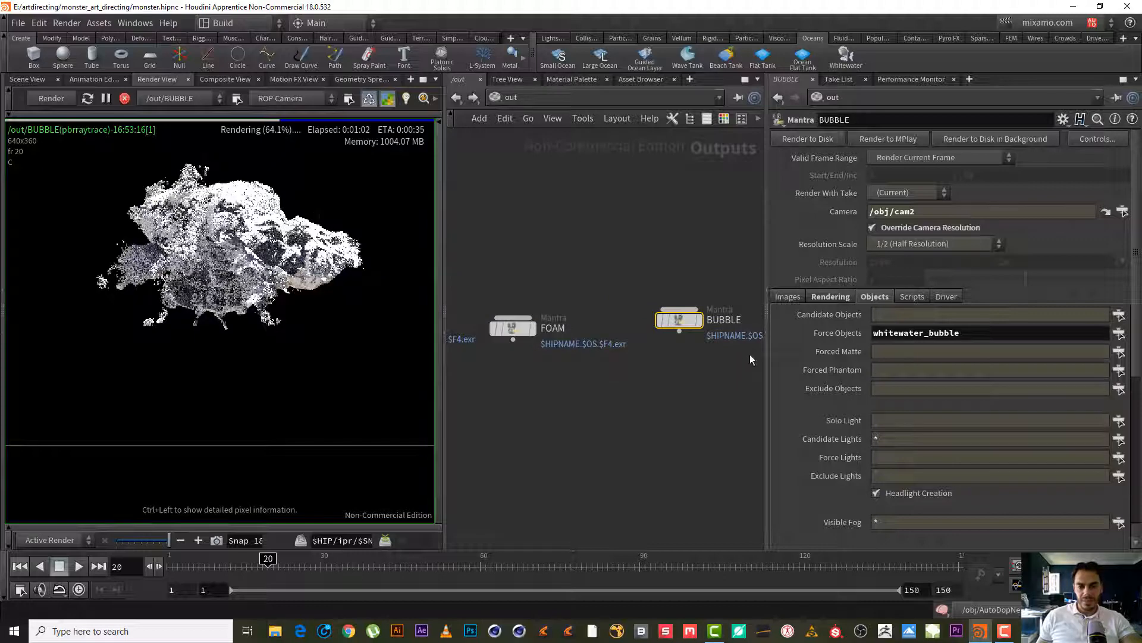
right_drag(692, 374, 683, 370)
middle_drag(678, 371, 635, 357)
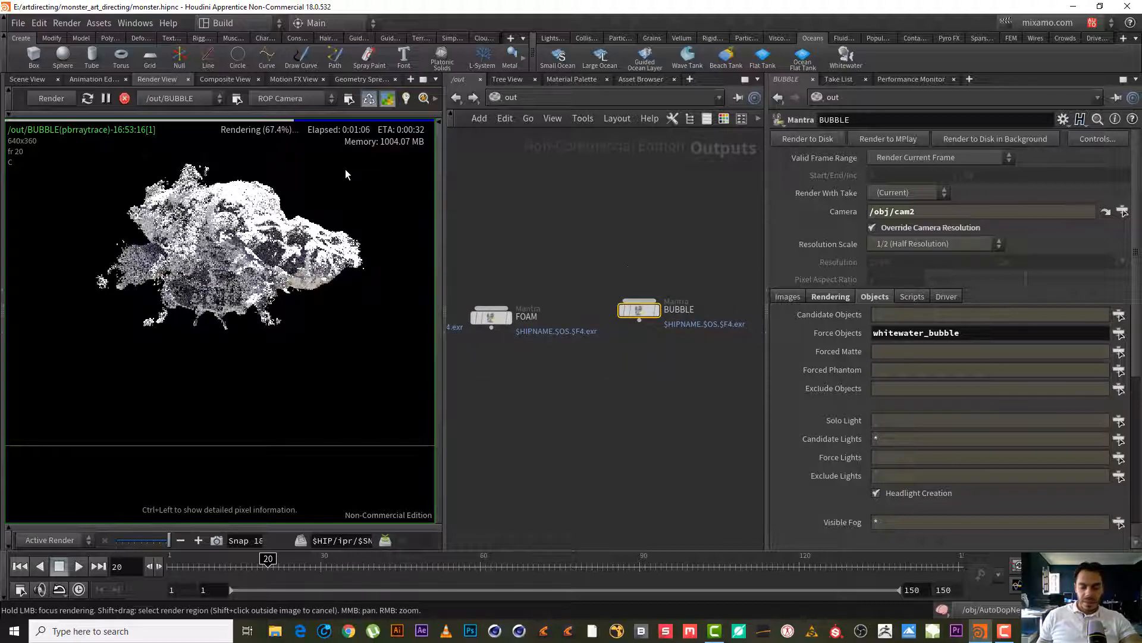
click(1006, 632)
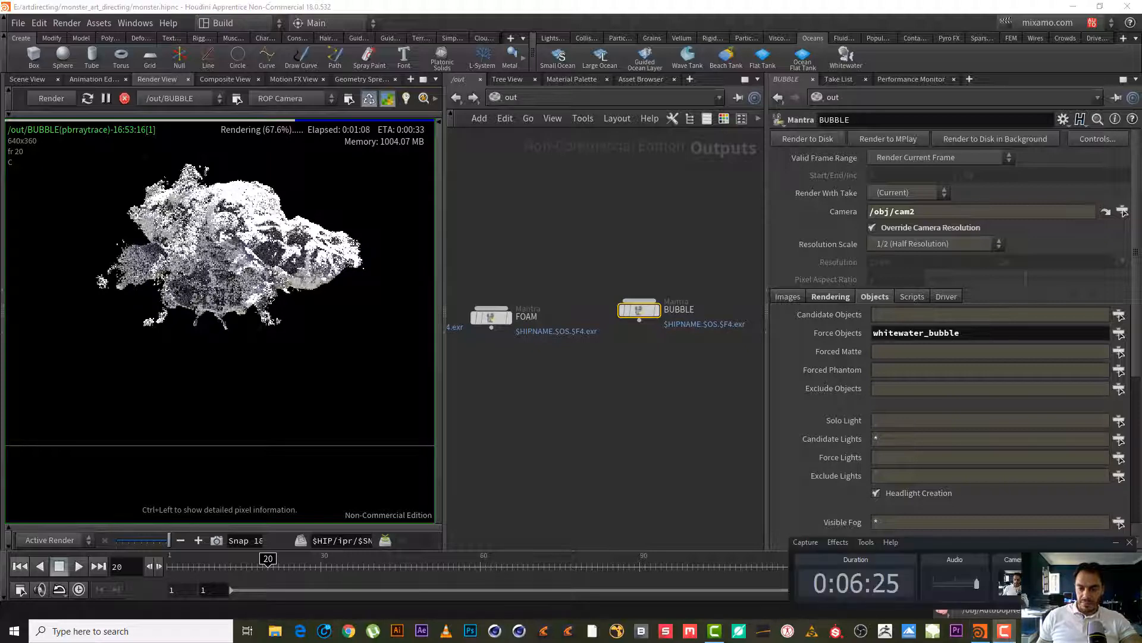
click(1065, 578)
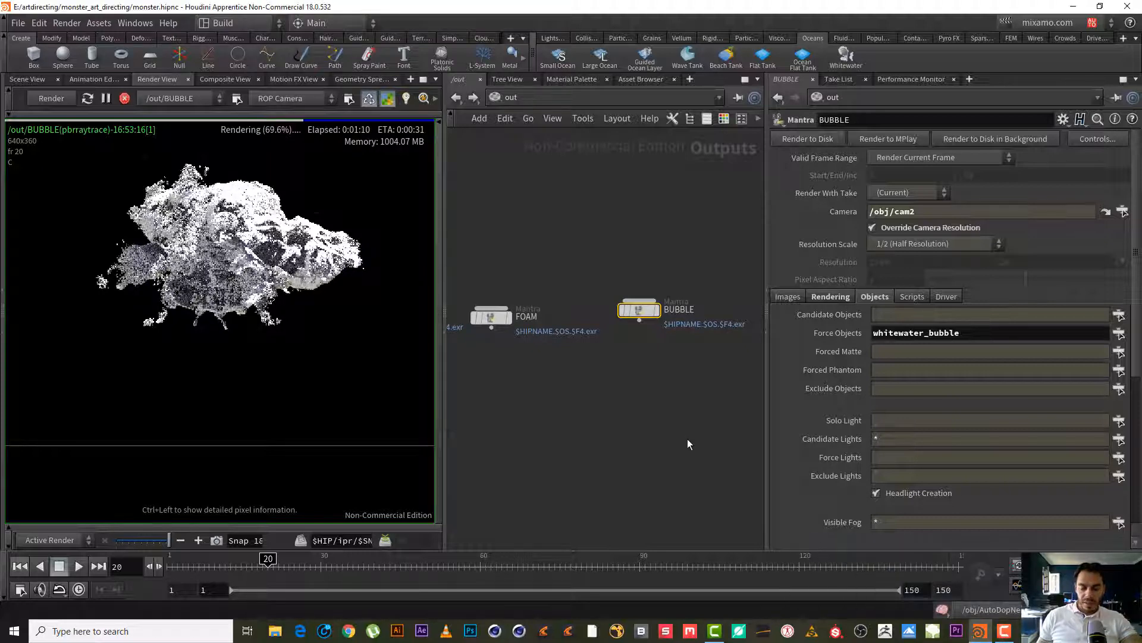
middle_drag(639, 358, 664, 373)
mouse_move(623, 381)
right_down()
mouse_move(641, 386)
mouse_move(617, 384)
right_up()
middle_drag(618, 384, 659, 393)
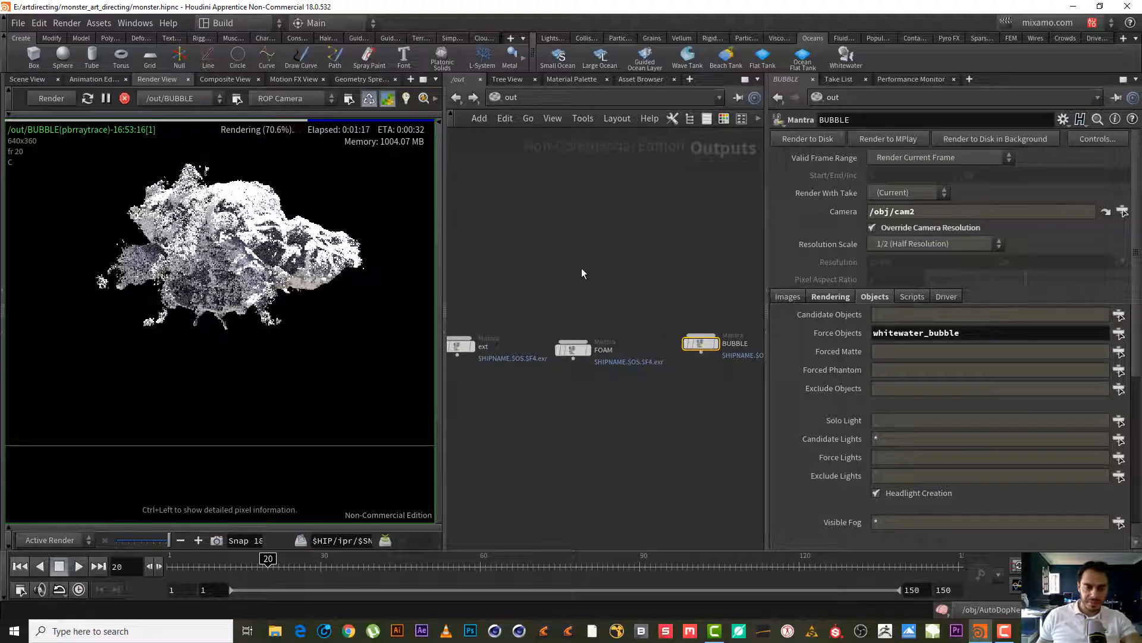
middle_drag(581, 268, 579, 235)
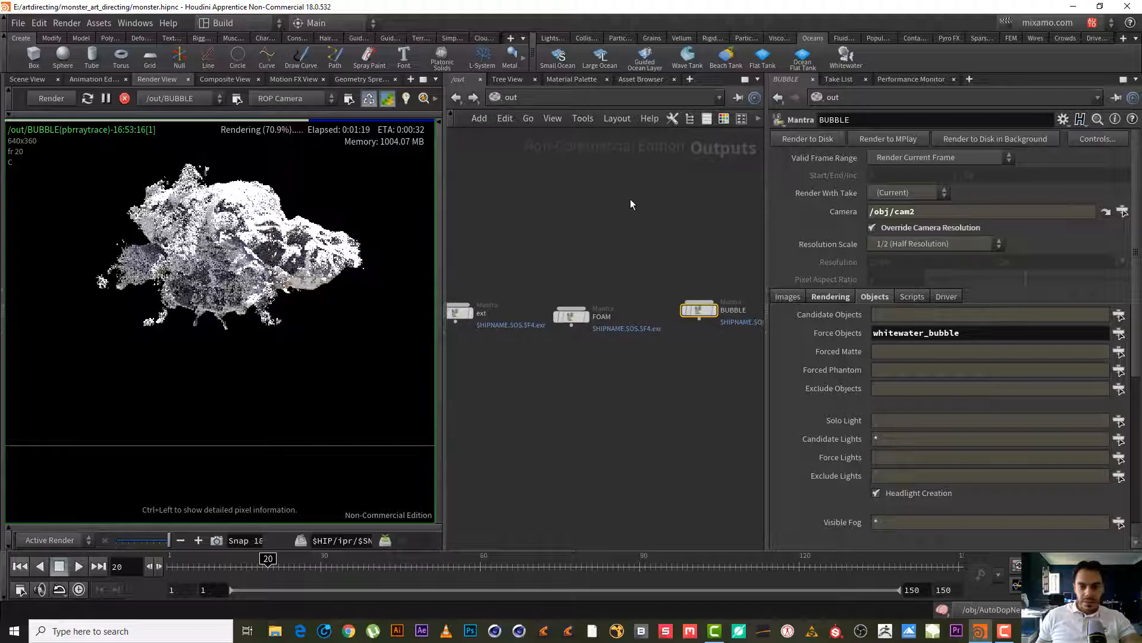
Stop the BUBBLE render and store a snapshot of it
click(125, 99)
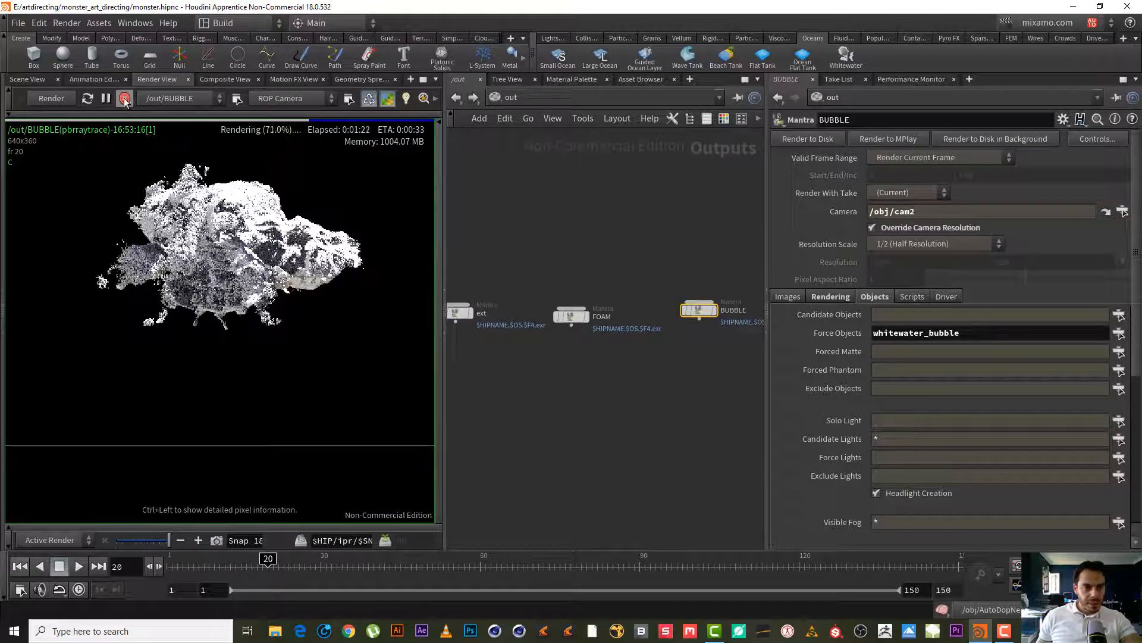
click(216, 545)
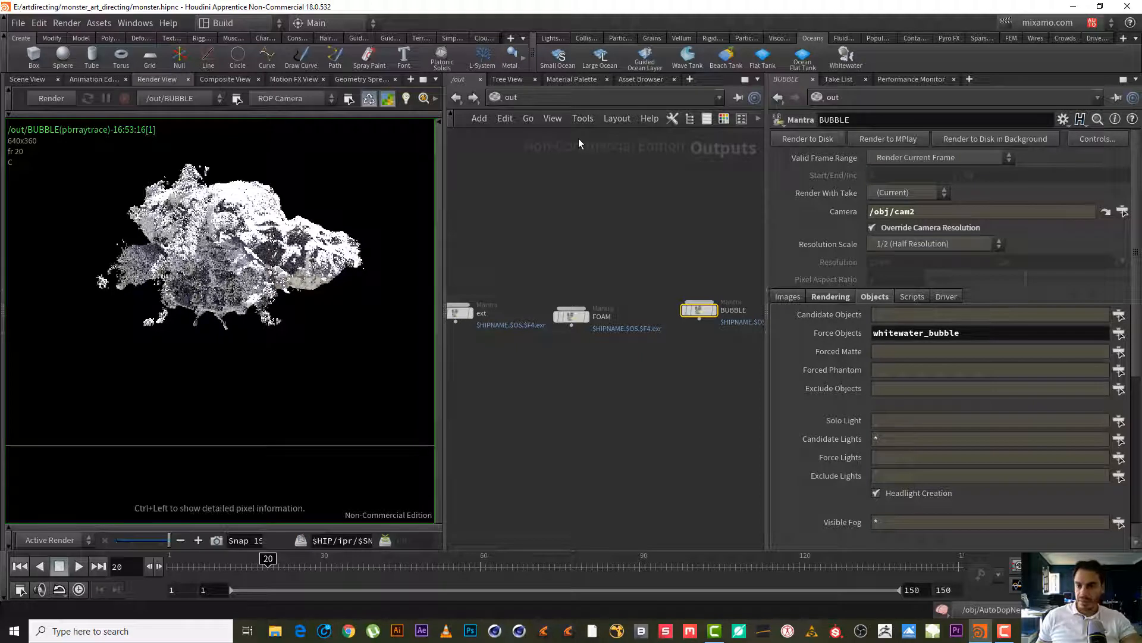
click(523, 99)
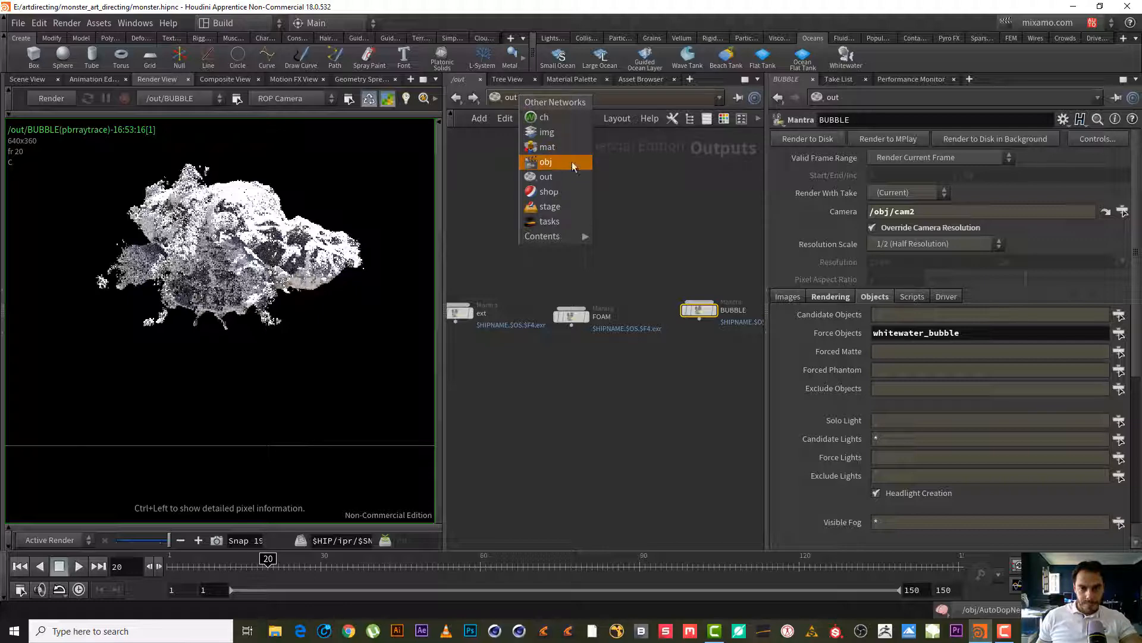
click(645, 181)
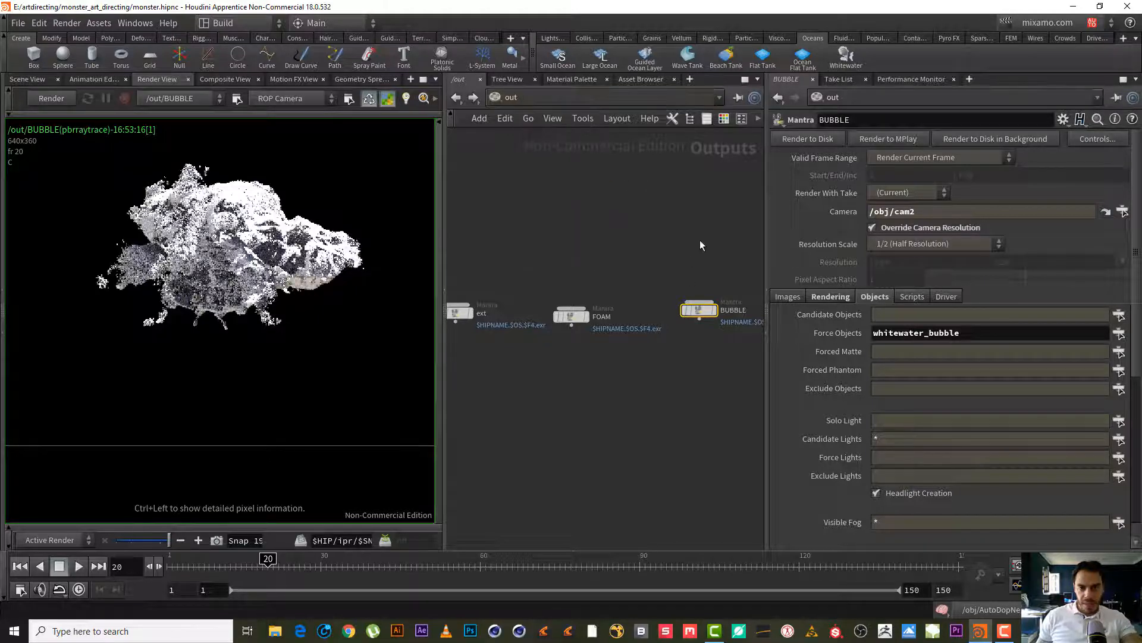
Add flattank_fluid_extended to the BUBBLE node's Force Objects alongside whitewater_bubble and start a new render
middle_drag(700, 240, 609, 241)
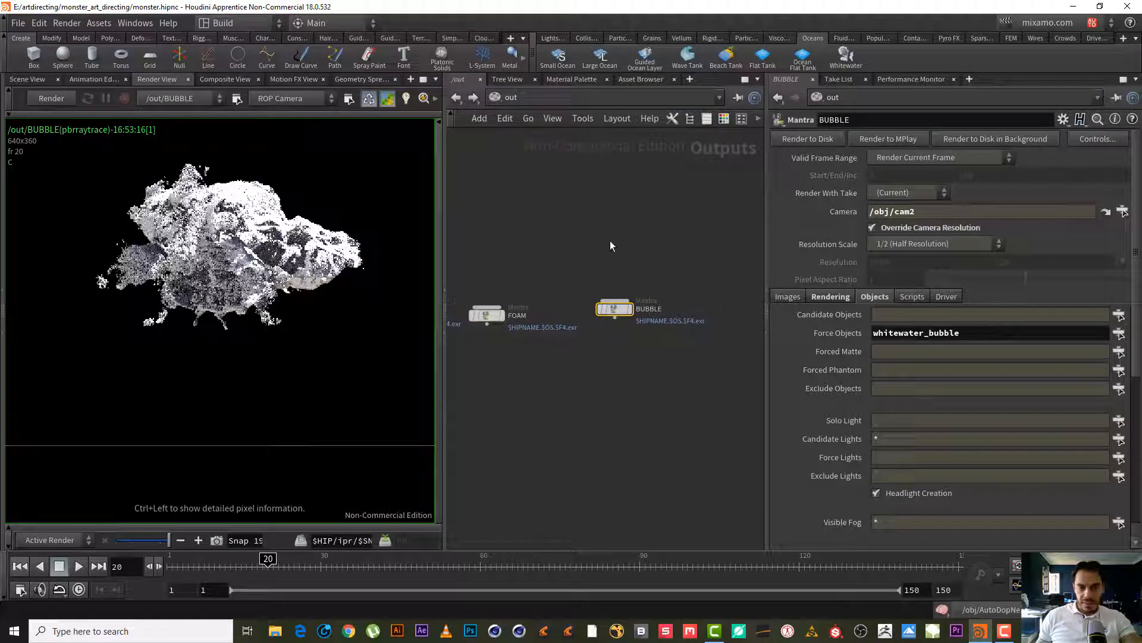
click(1119, 334)
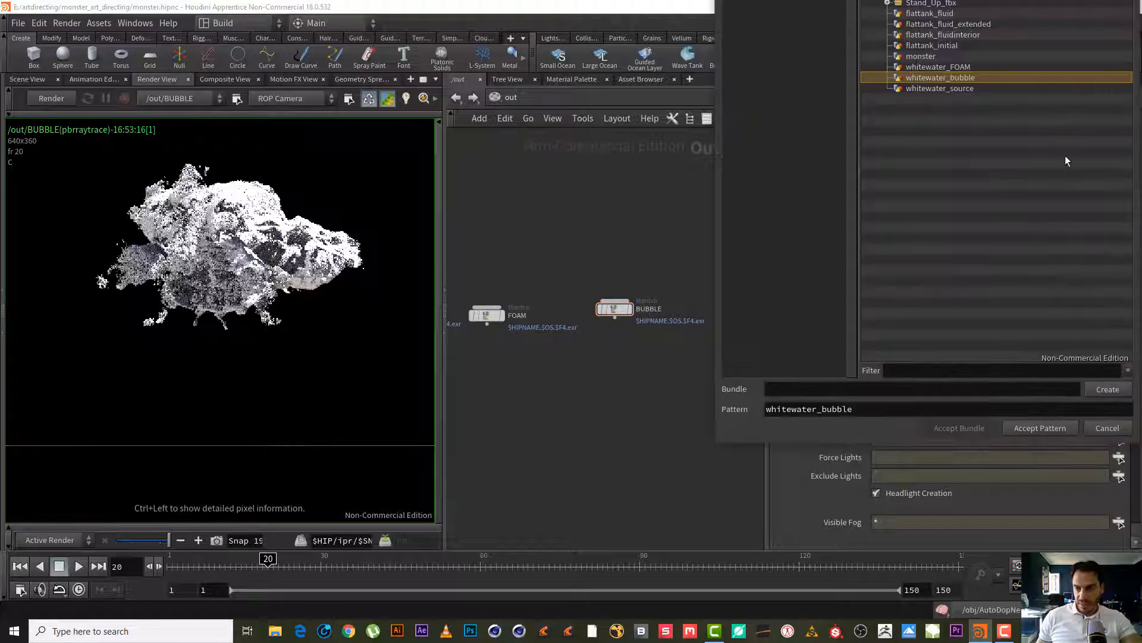
ctrl+click(989, 26)
click(1045, 429)
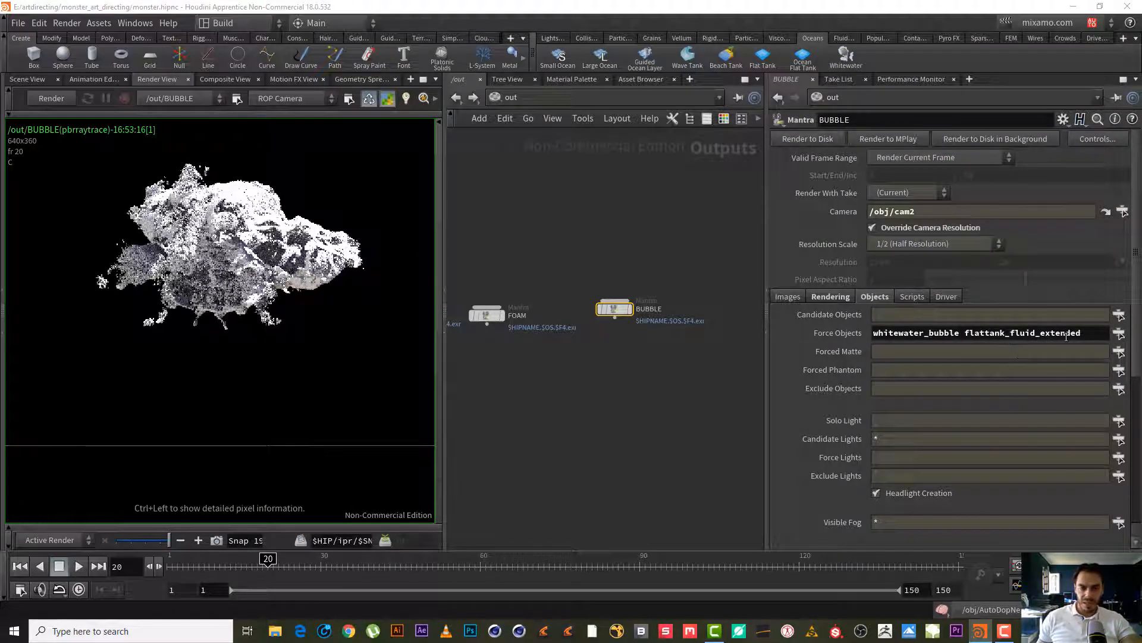
click(62, 101)
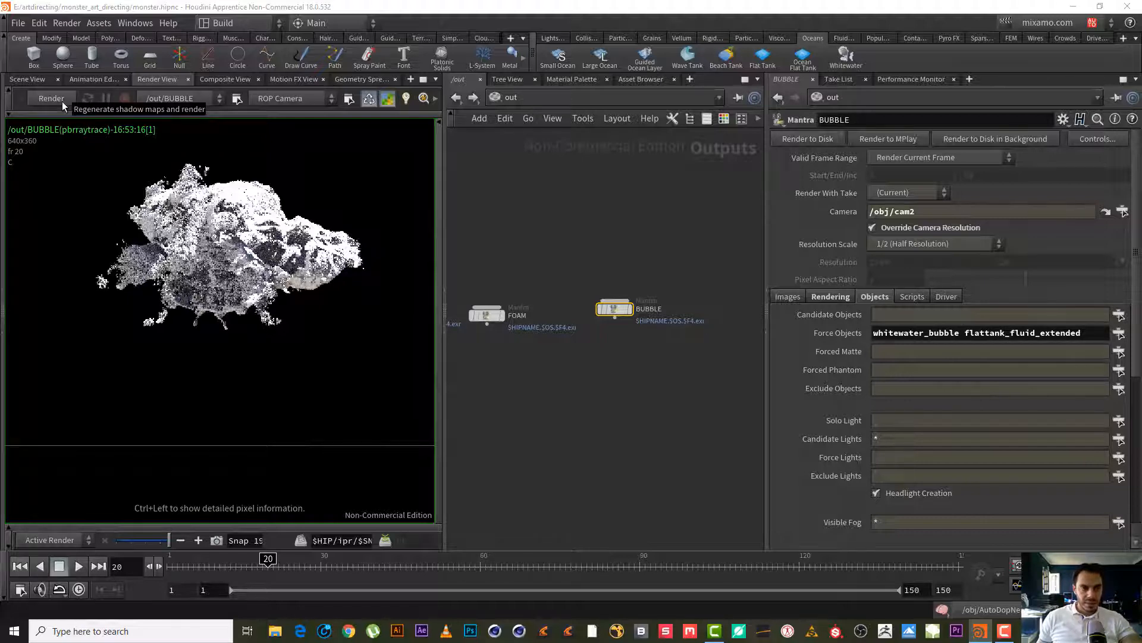
click(1004, 630)
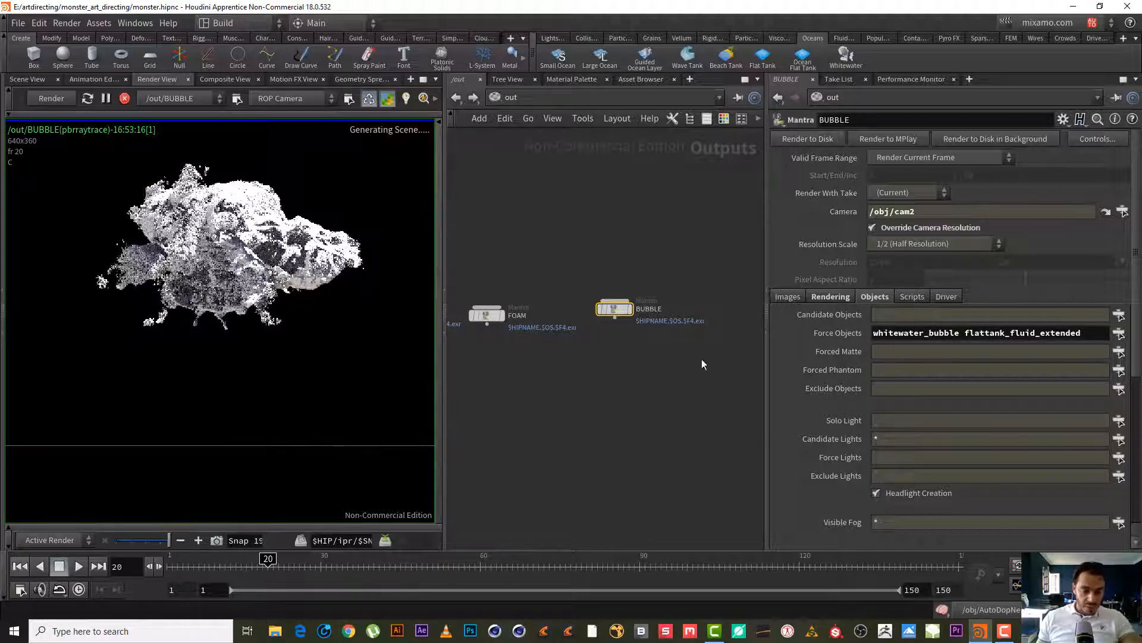
Stop the running render and remove flattank_fluid_extended from the BUBBLE node's Force Objects, keeping only whitewater_bubble
click(117, 99)
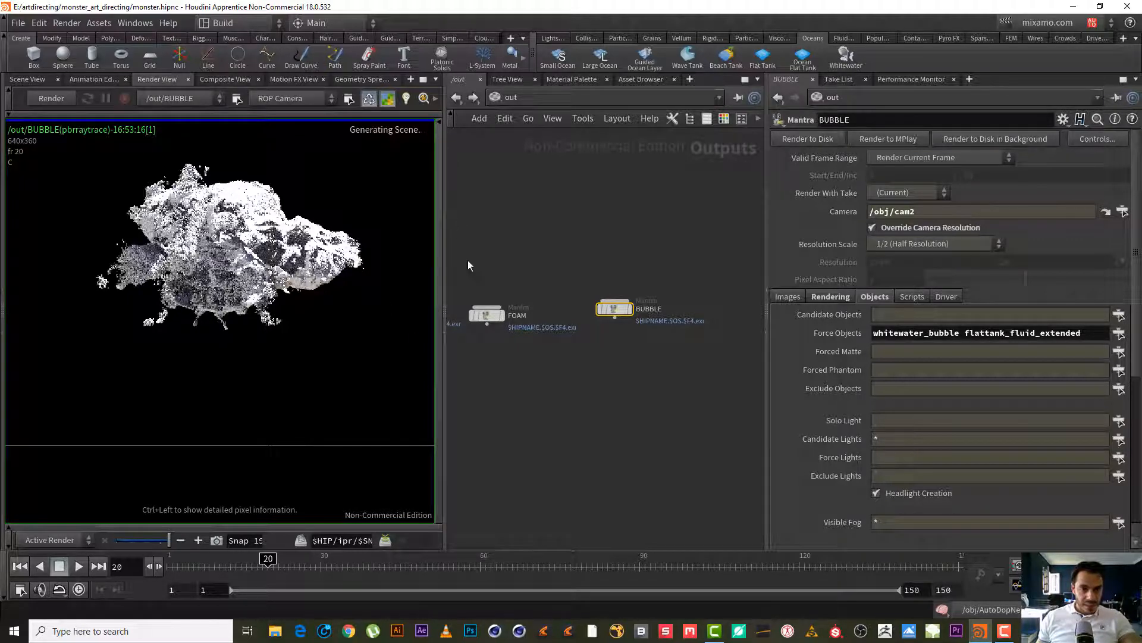
drag(582, 253, 641, 345)
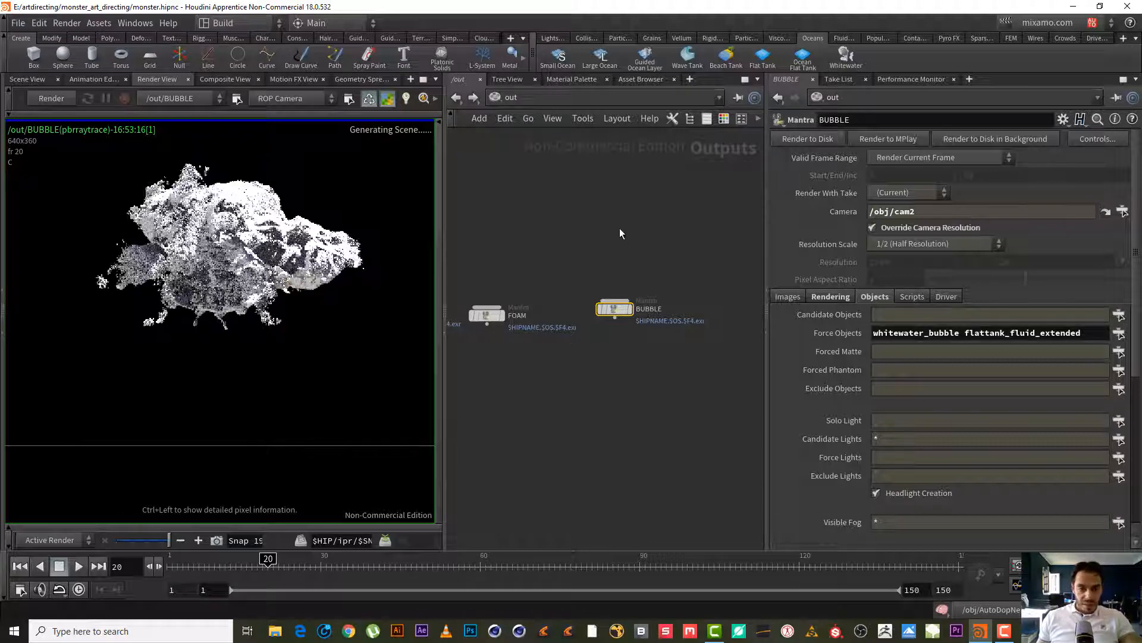
middle_drag(620, 228, 571, 258)
right_drag(572, 258, 619, 308)
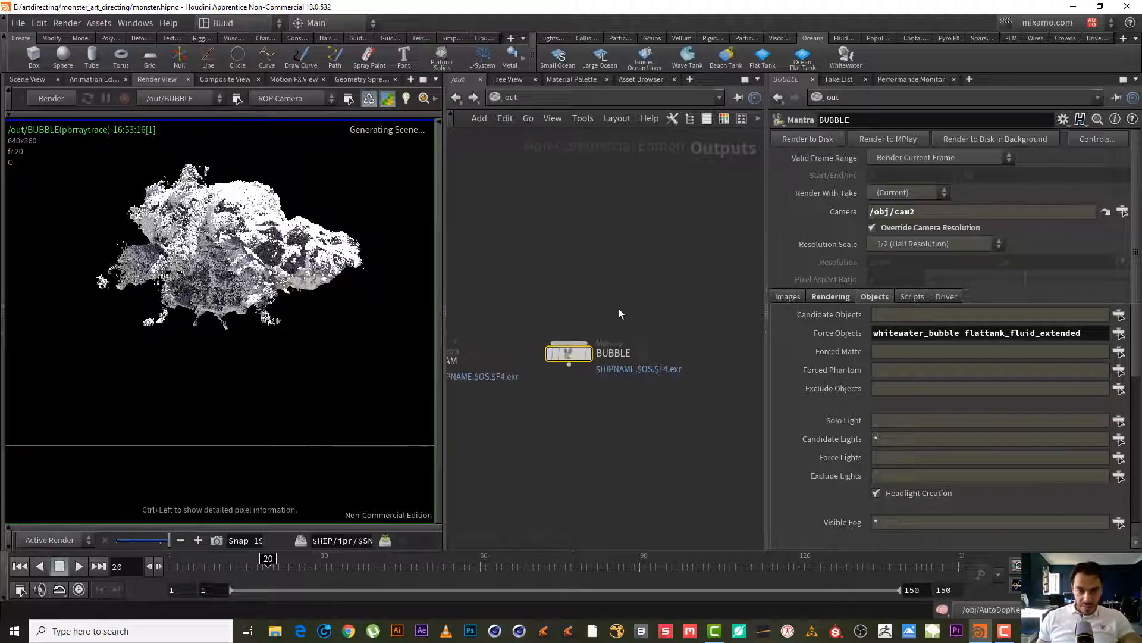
middle_drag(619, 309, 612, 272)
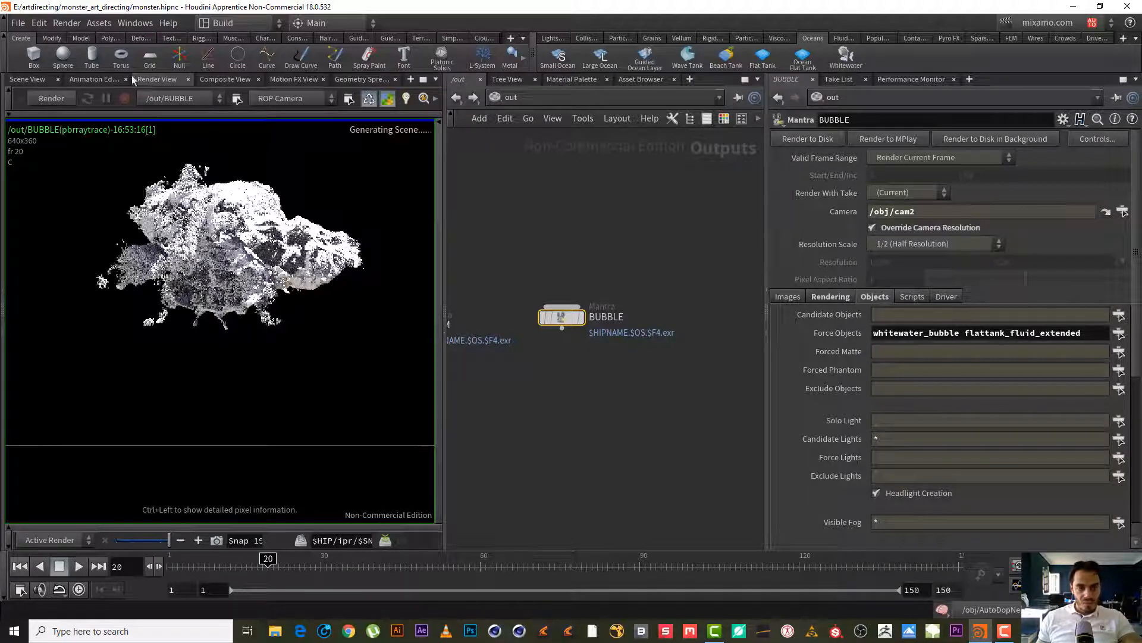
click(539, 97)
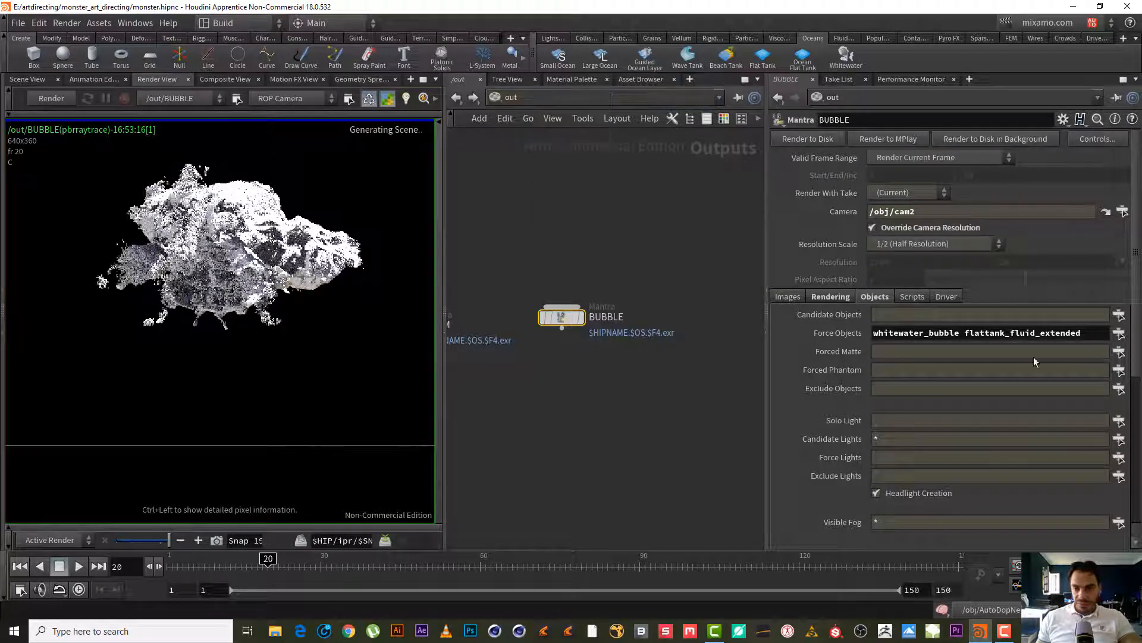
click(1053, 334)
click(1056, 339)
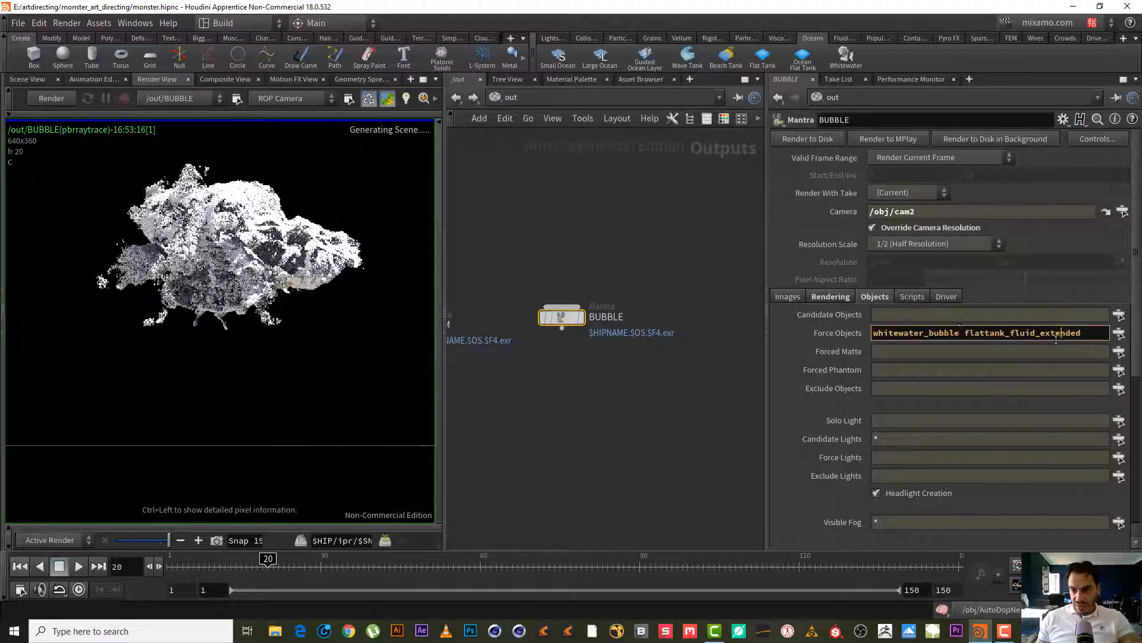
double_click(965, 332)
key(BackSpace)
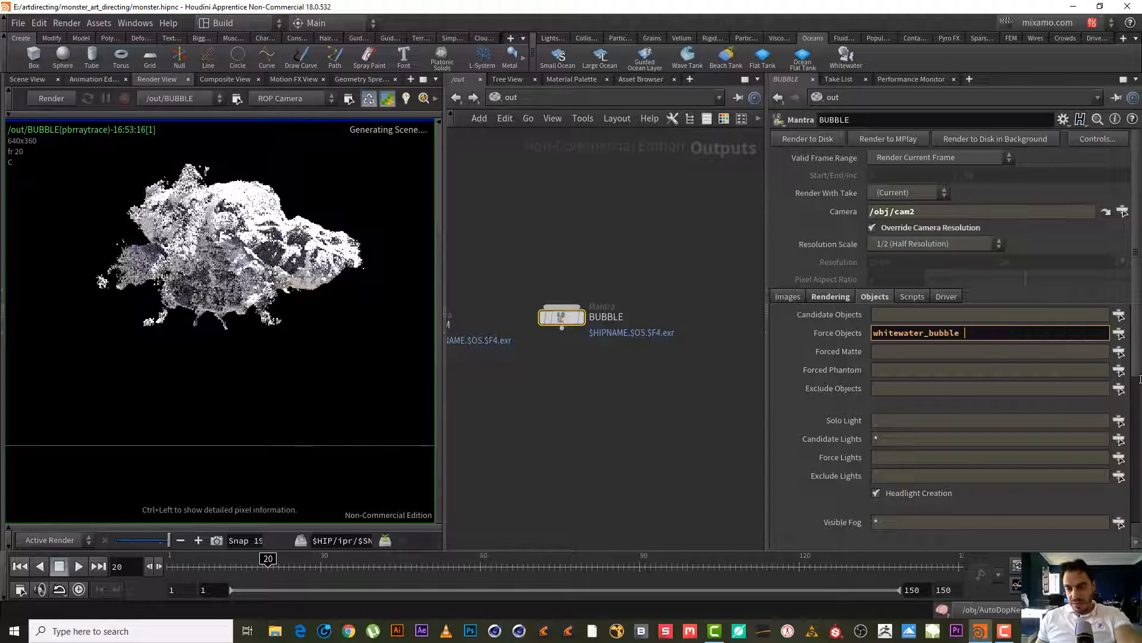
key(Return)
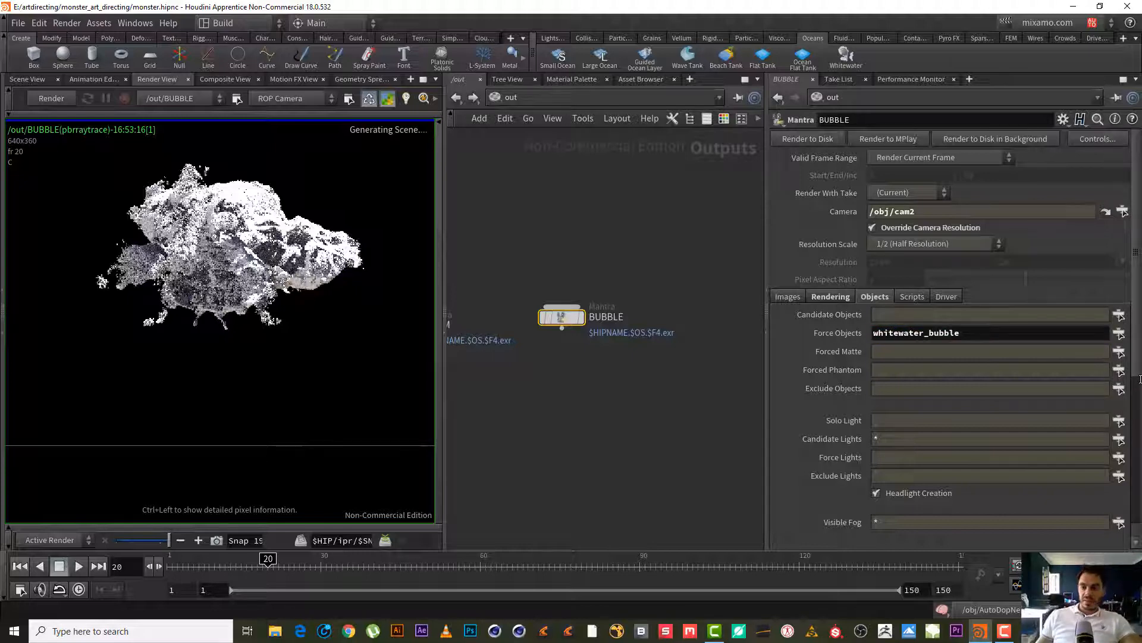
Open the whitewater_bubble object's network in obj and set the Global Scale of attribrandomize2 to .5
middle_drag(610, 194, 655, 200)
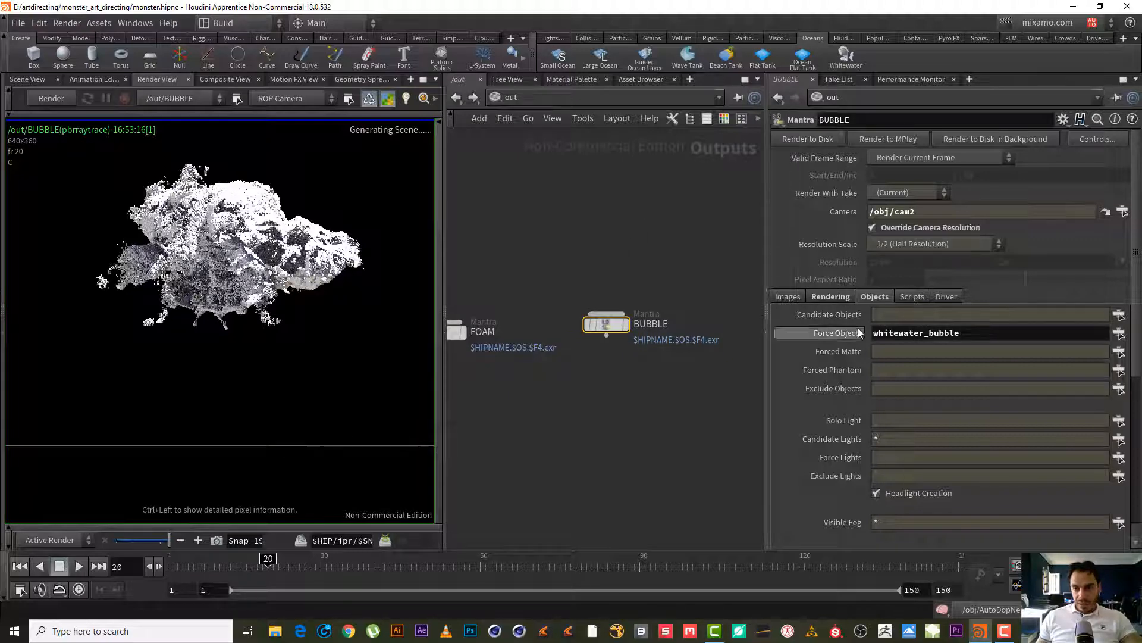
click(526, 118)
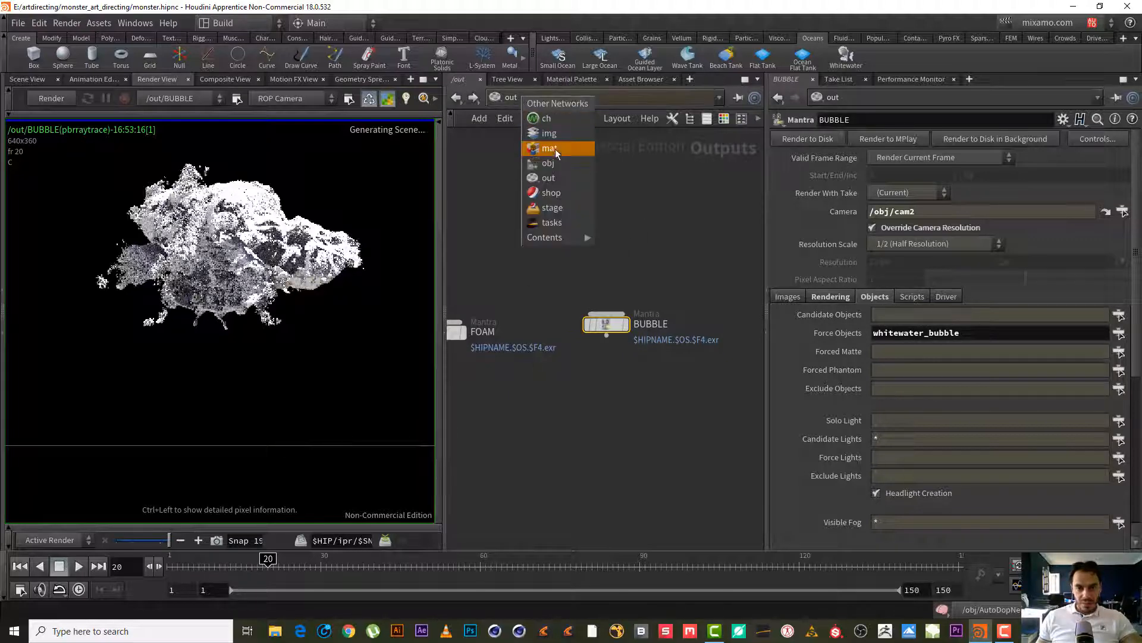
click(559, 164)
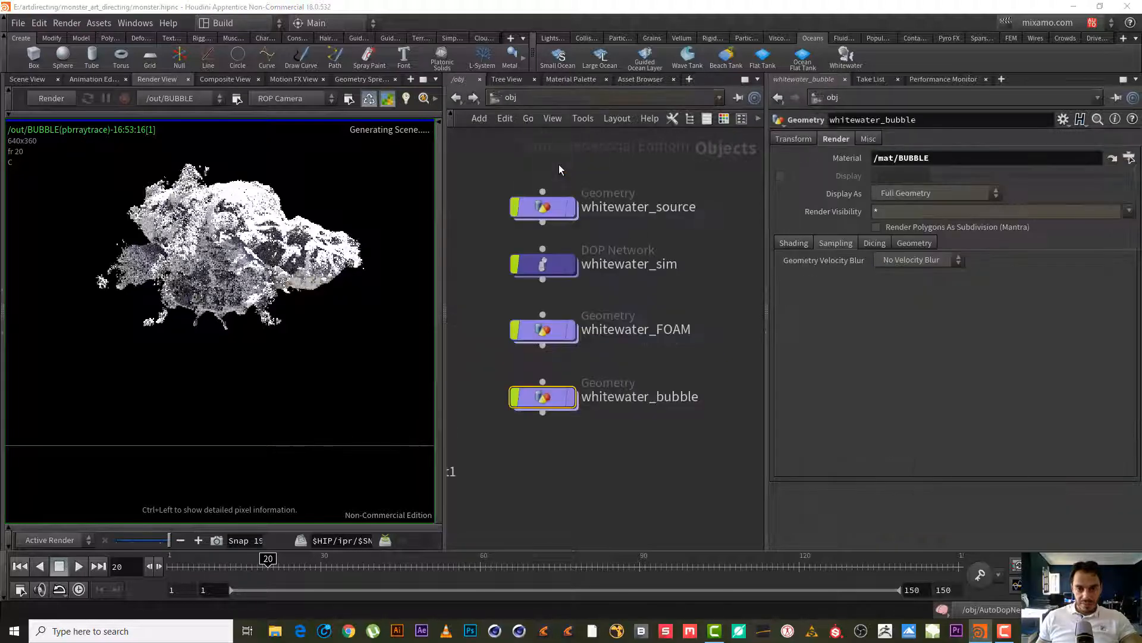
double_click(543, 396)
mouse_move(584, 335)
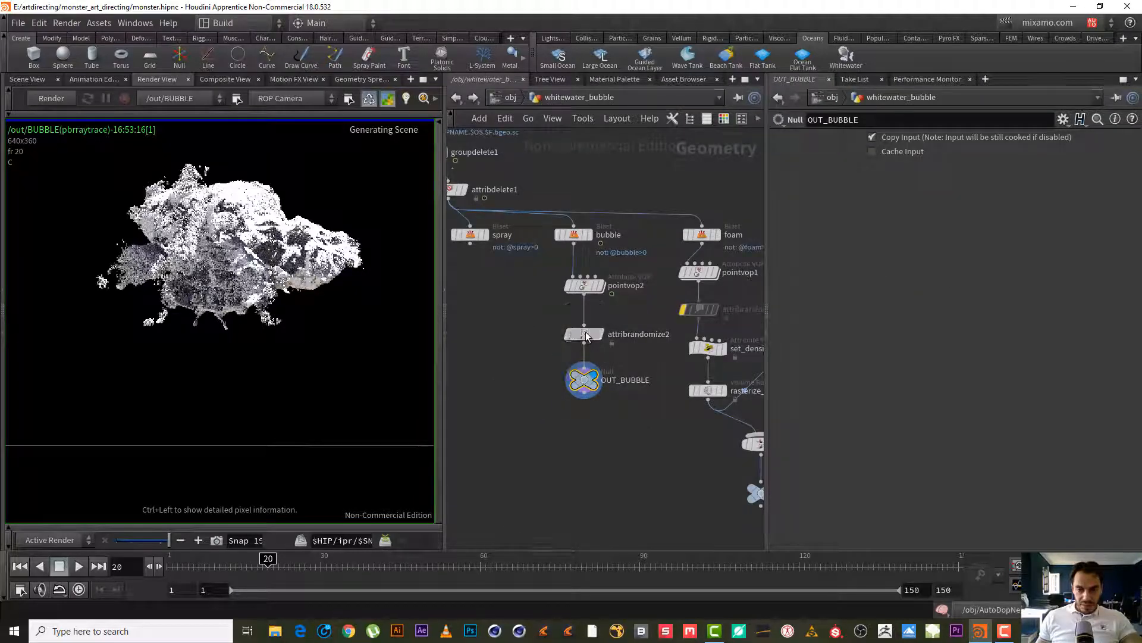
click(585, 331)
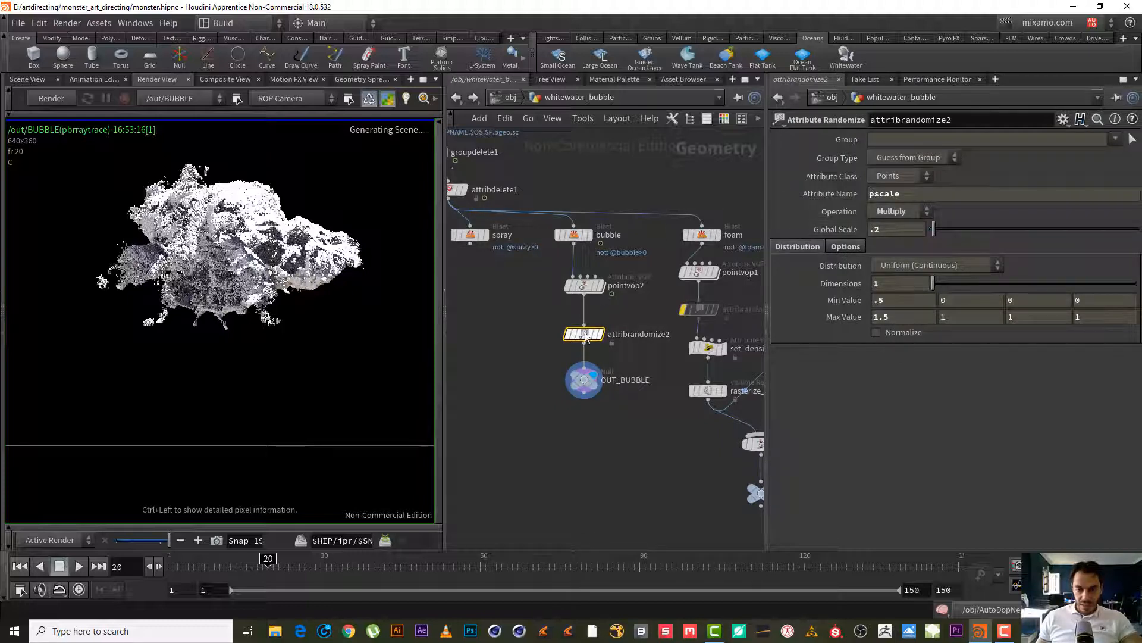
mouse_move(647, 331)
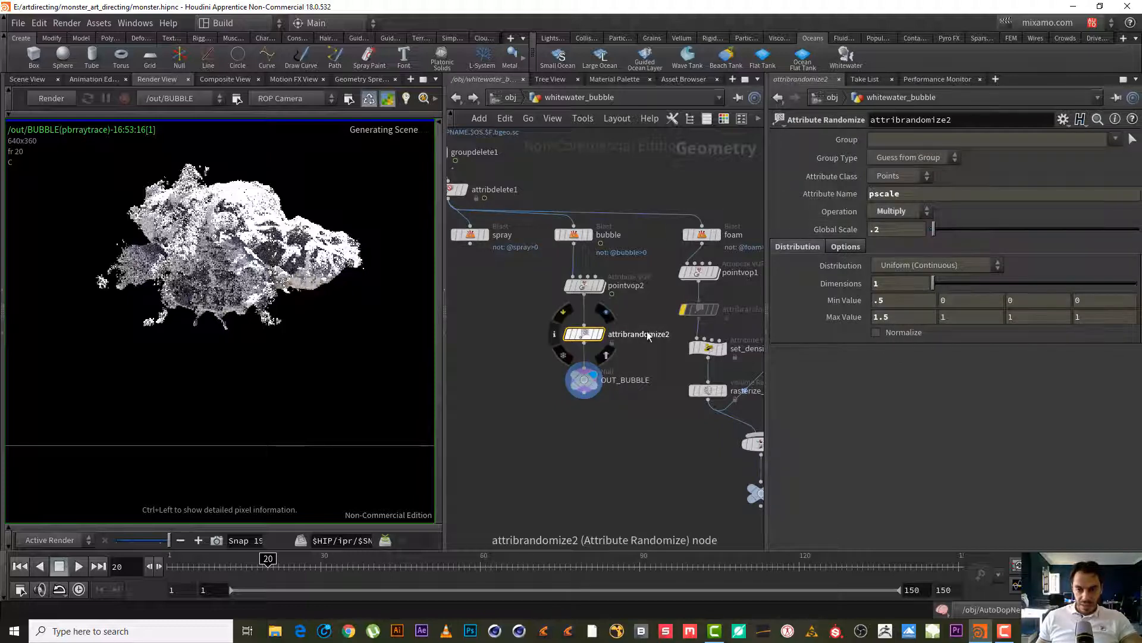
click(891, 231)
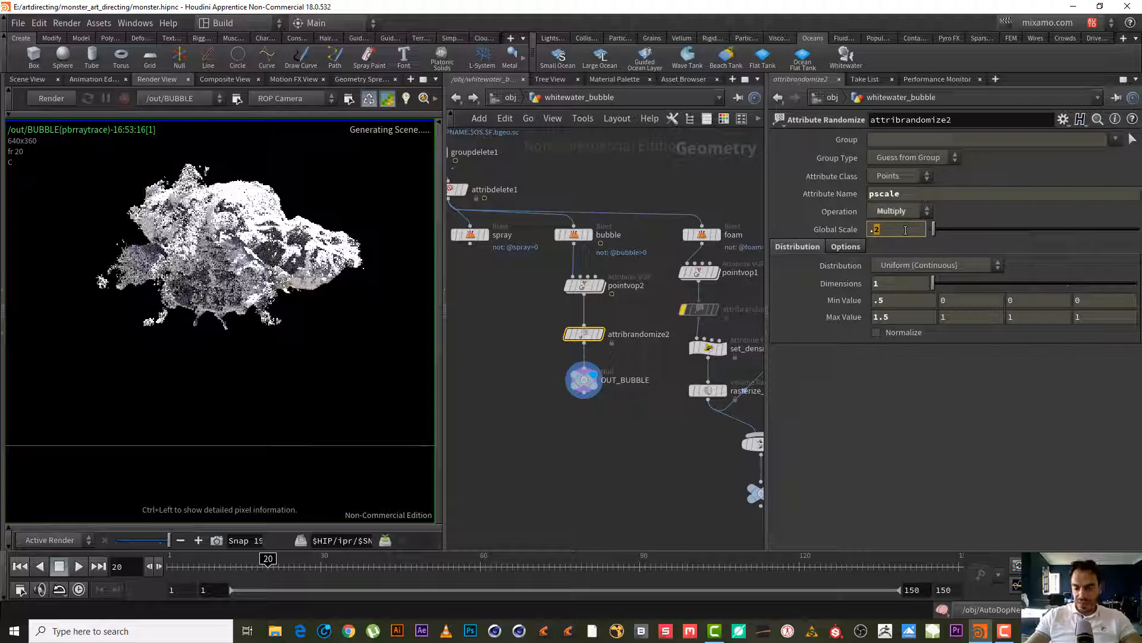
text(5)
key(Return)
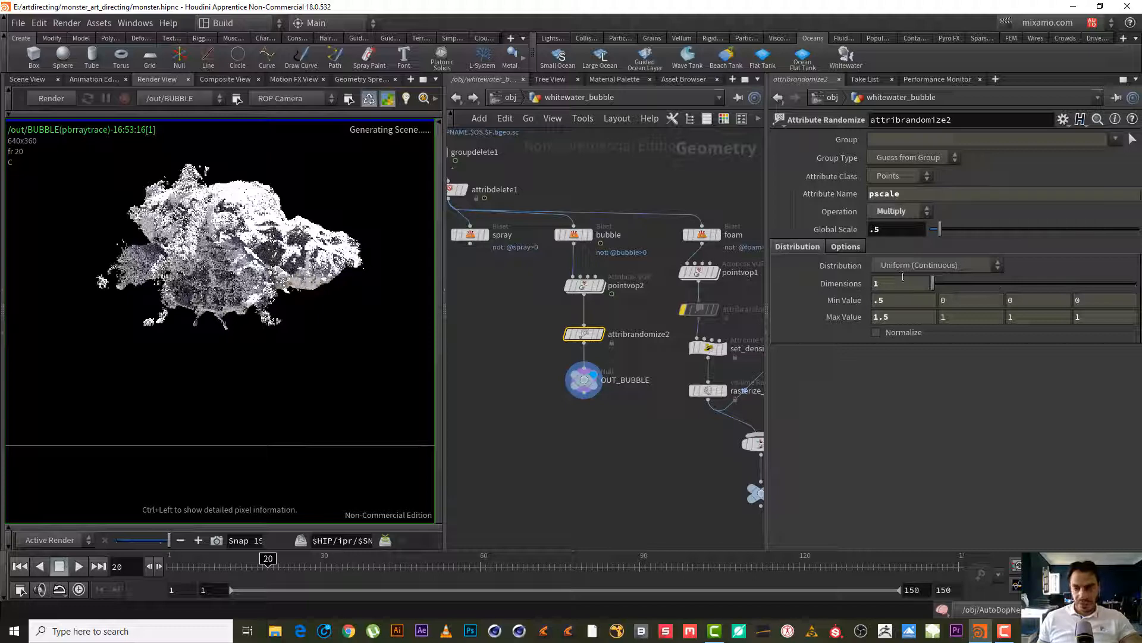
Switch attribrandomize2 to a Custom Ramp distribution, enable both fit values with 0 fitted to .5, and lower the ramp's middle point to about 0.28
click(927, 264)
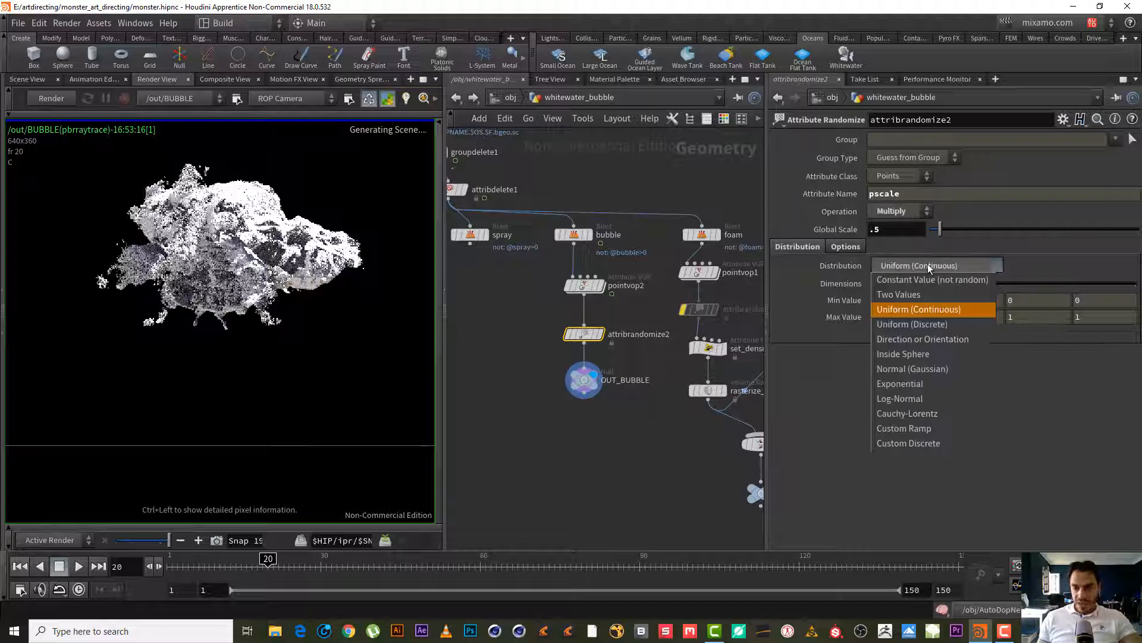
click(945, 429)
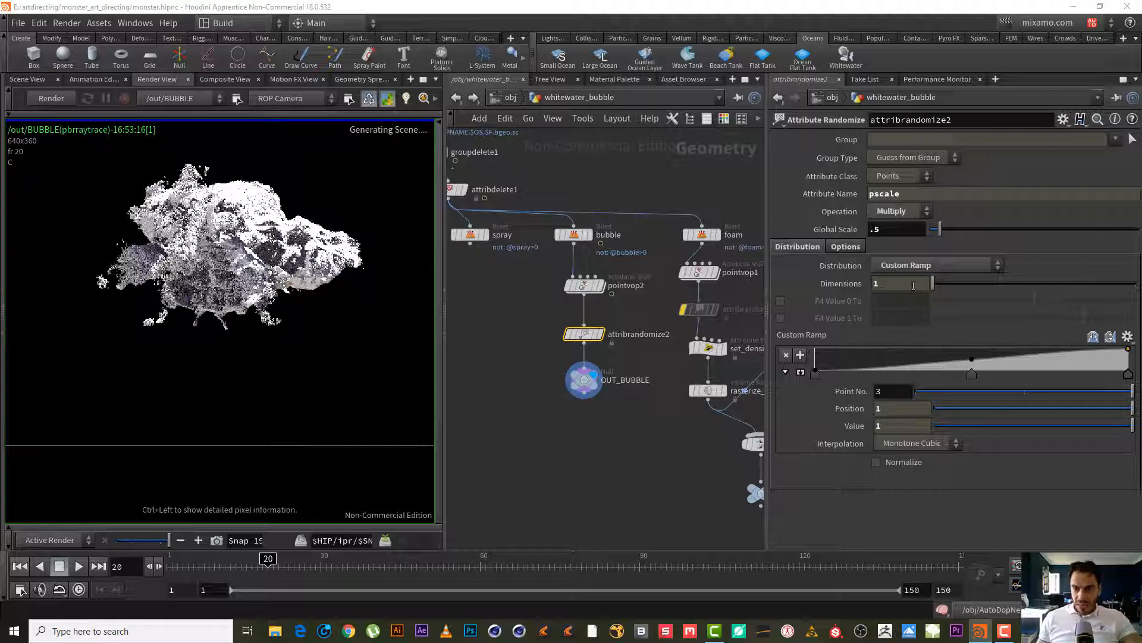
click(780, 301)
click(780, 317)
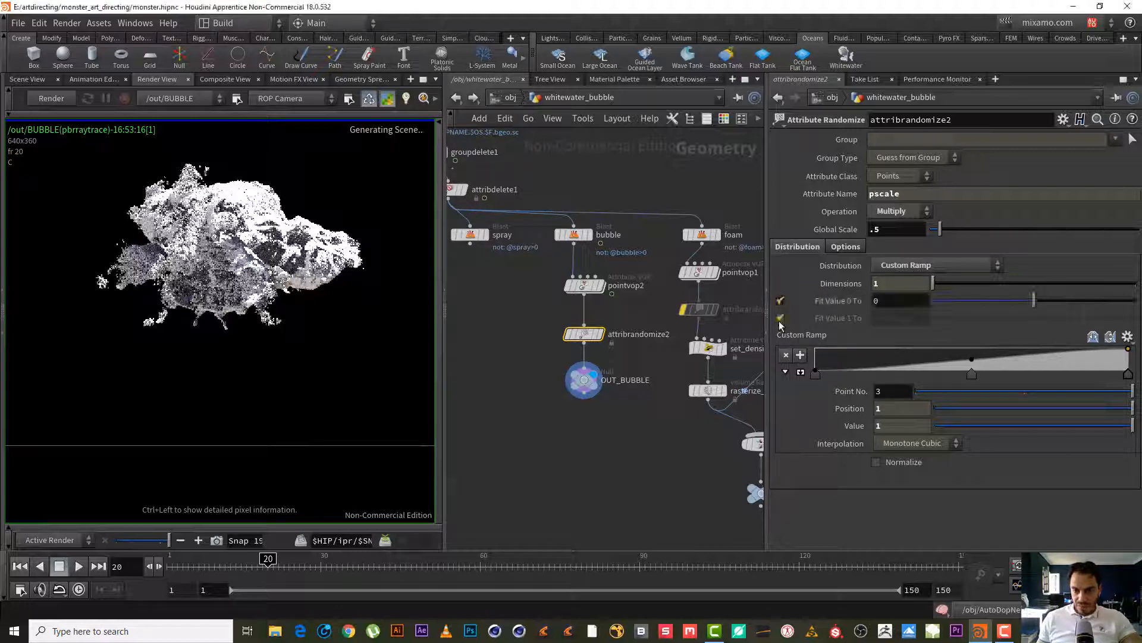
text(.5)
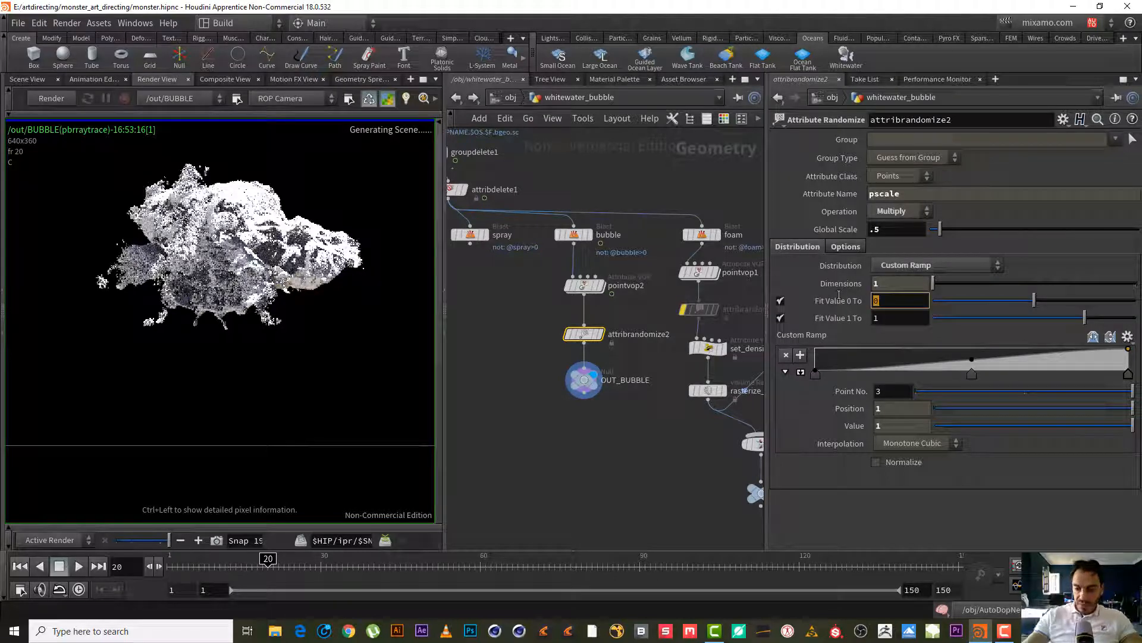
key(Return)
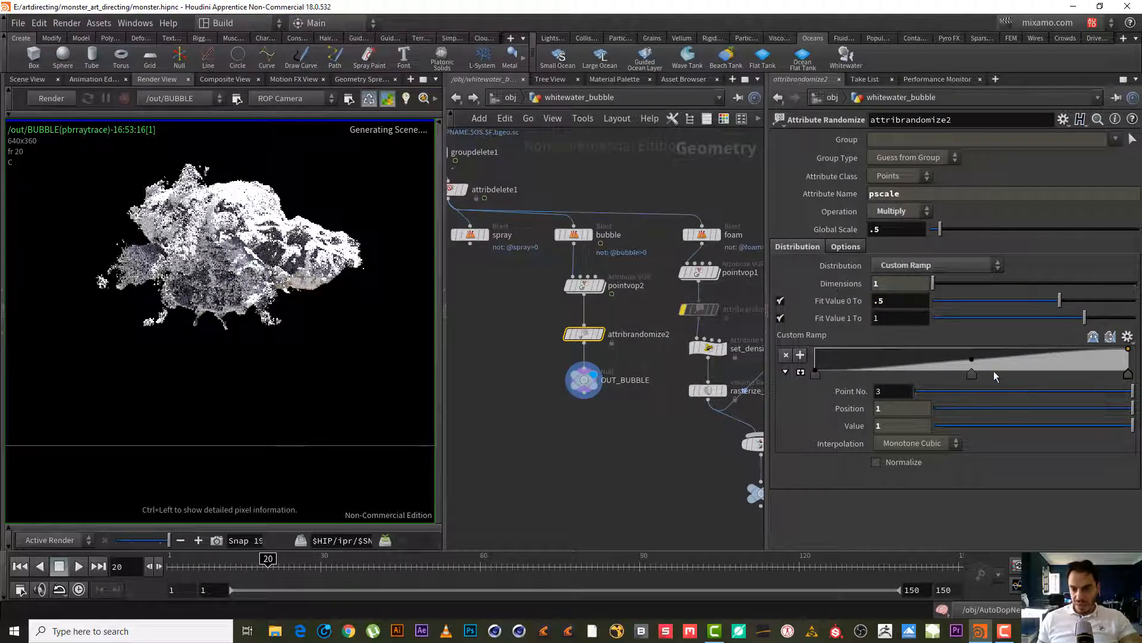
drag(973, 361, 982, 369)
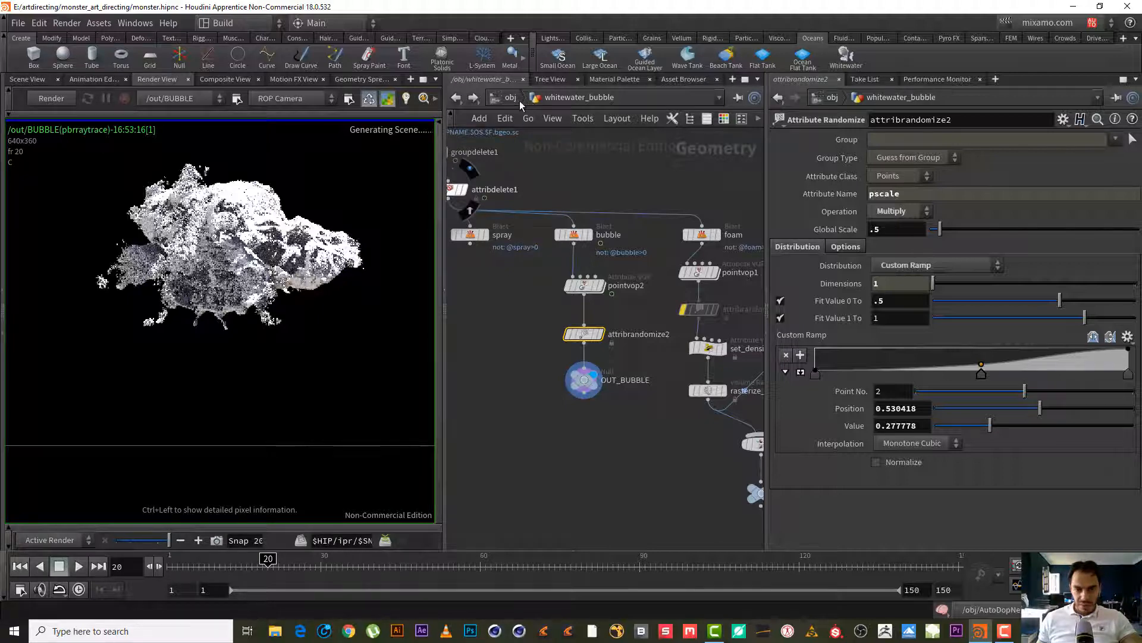
Render the BUBBLE output again with the changed pscale randomization
click(50, 99)
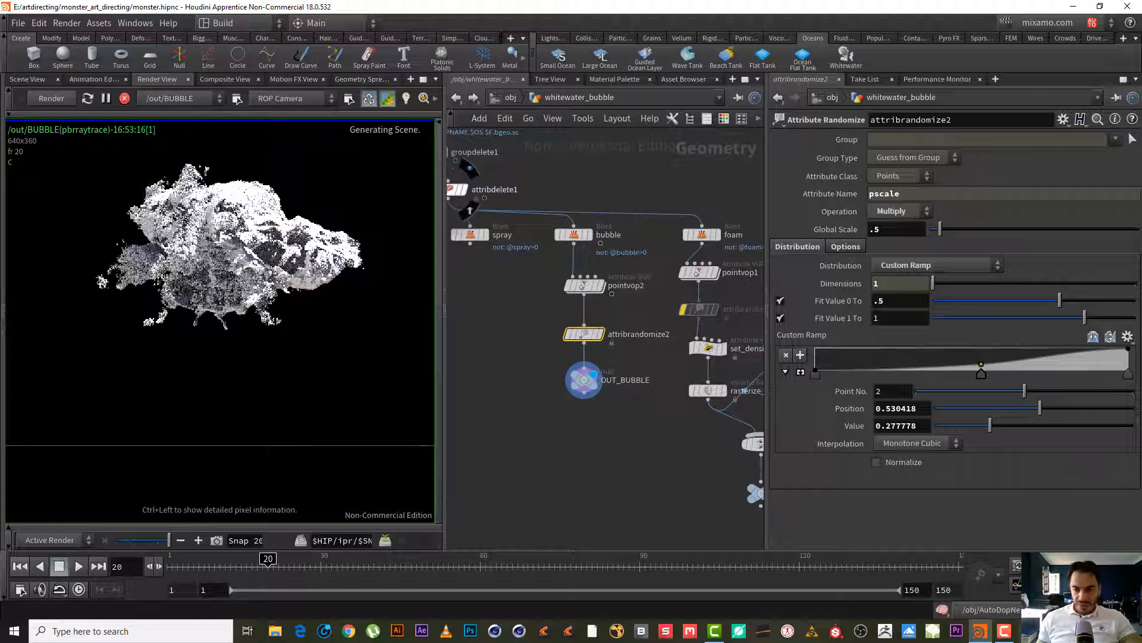
click(1015, 639)
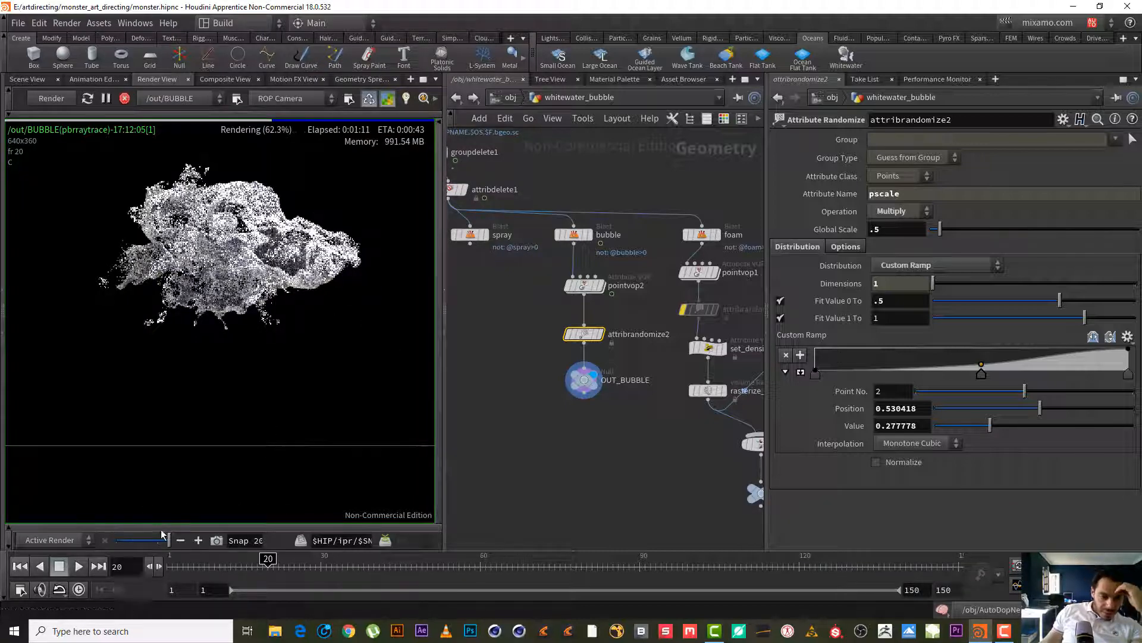
drag(169, 539, 170, 540)
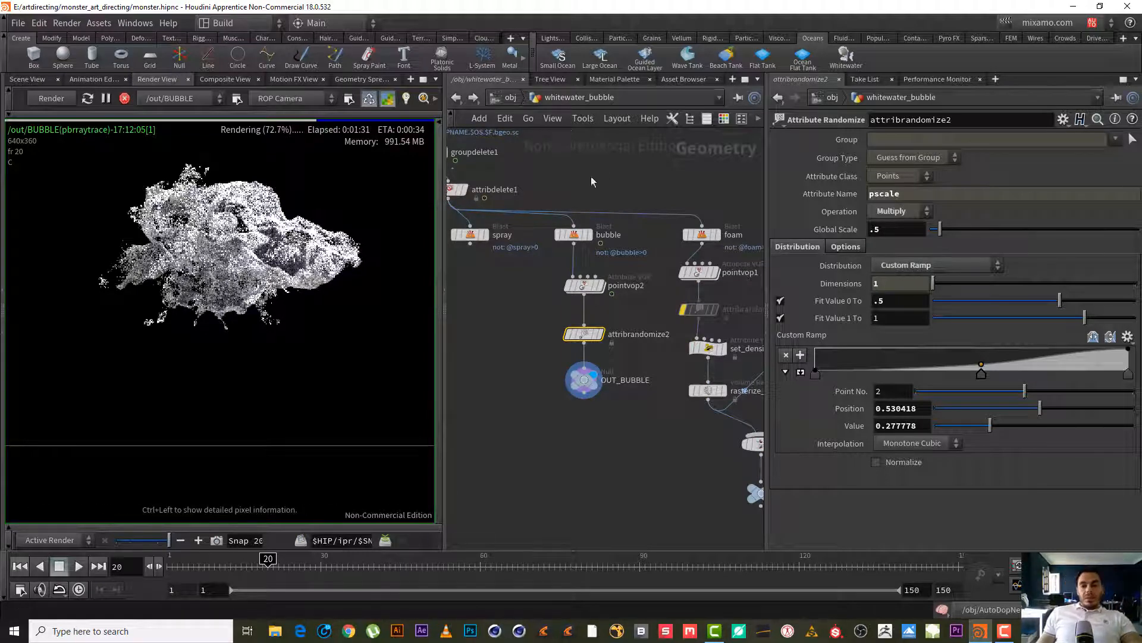
In the out network, set whitewater_bubble as the Forced Phantom object of the ext Mantra node
click(512, 99)
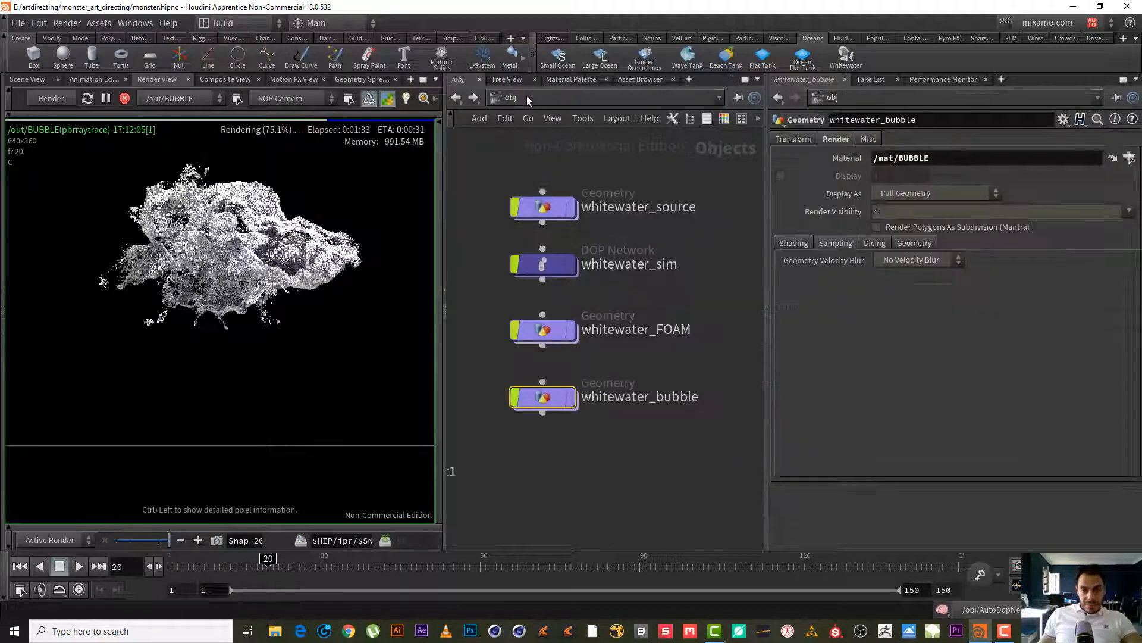
click(526, 96)
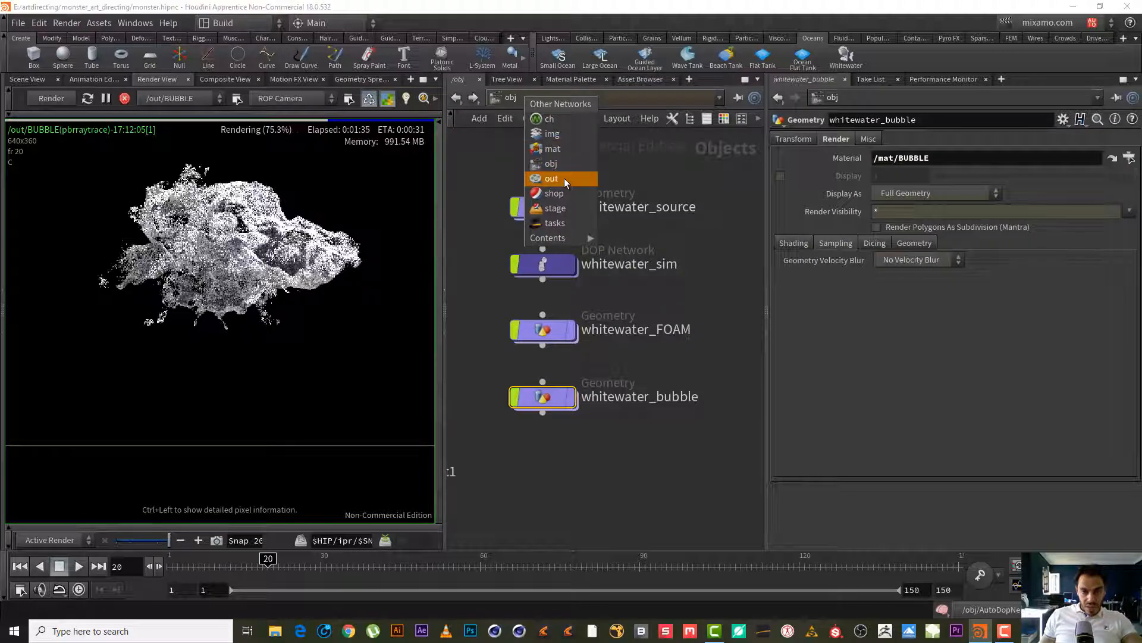
click(564, 177)
middle_drag(565, 297, 744, 237)
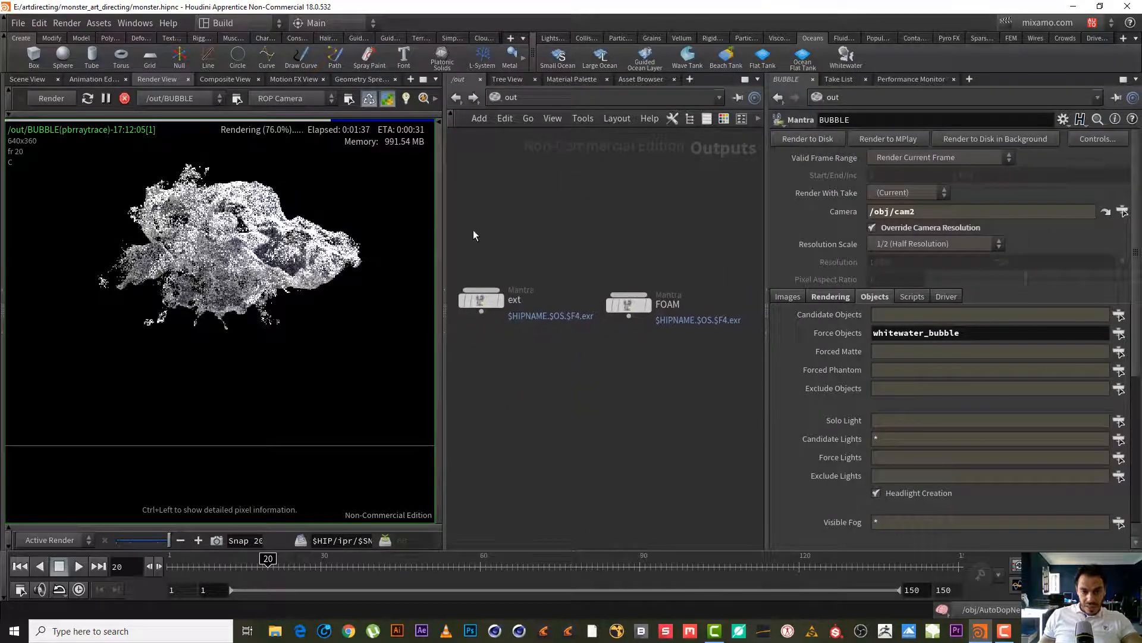
click(481, 300)
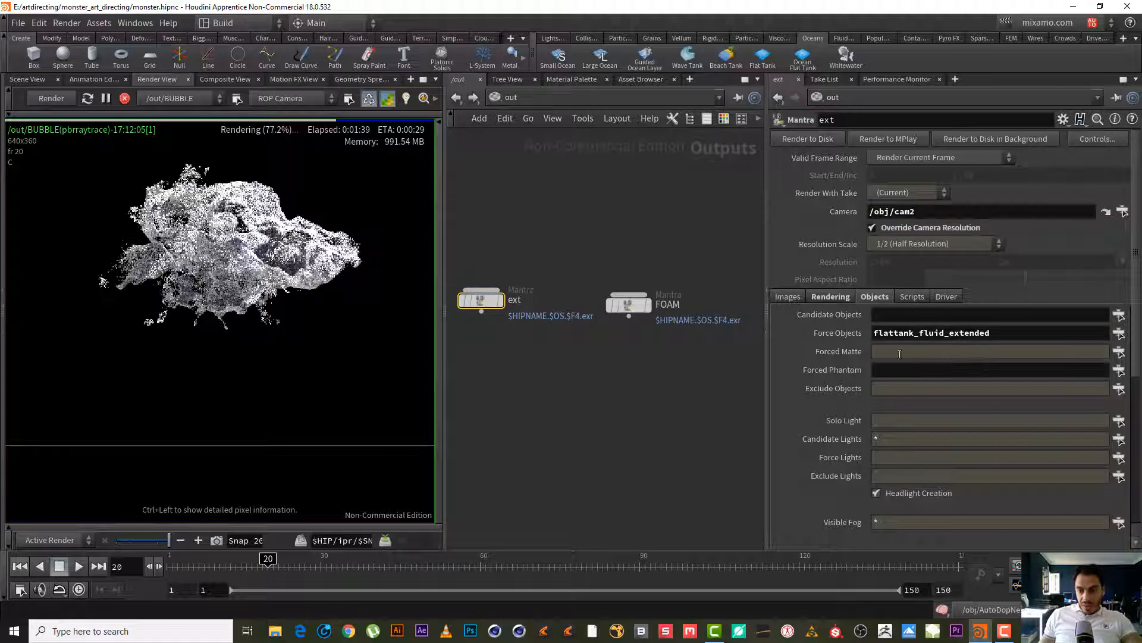
click(926, 369)
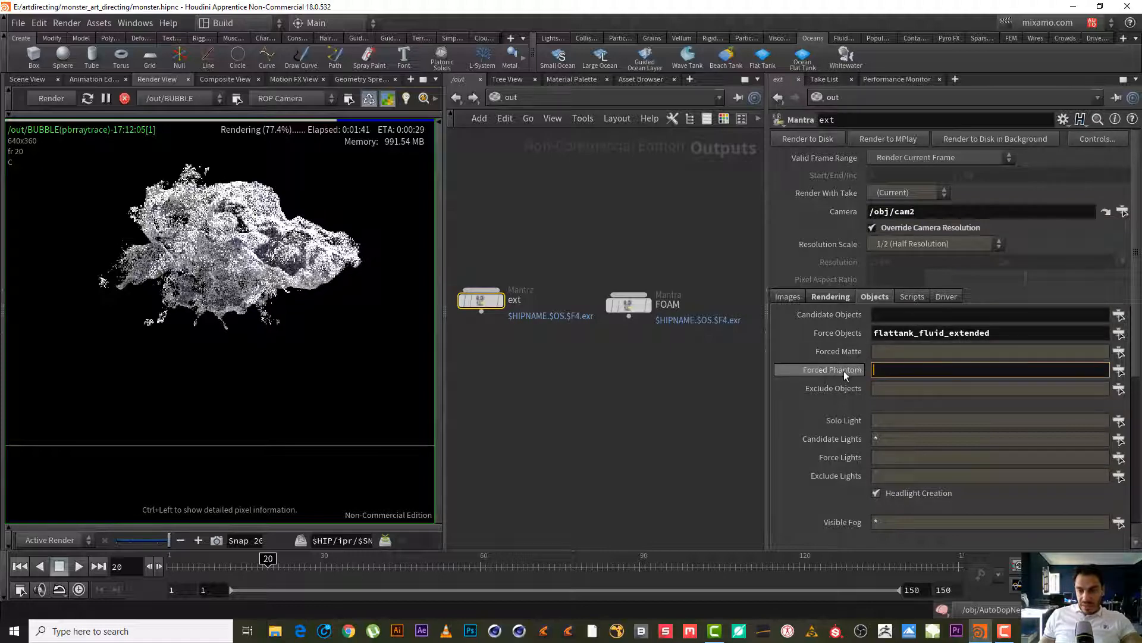
click(1119, 370)
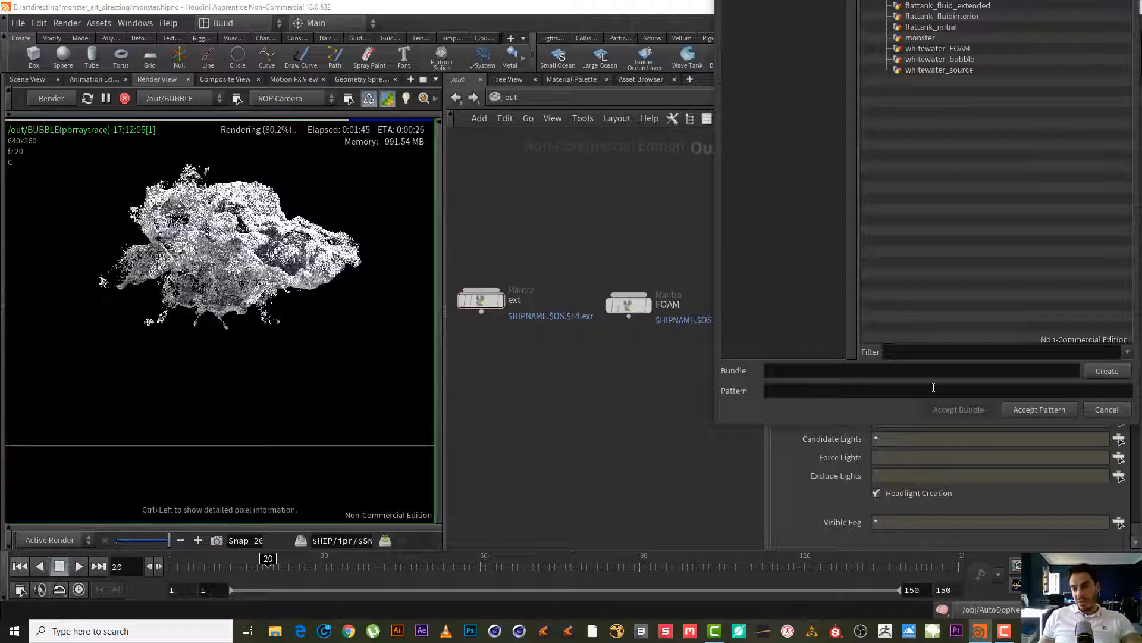
click(973, 60)
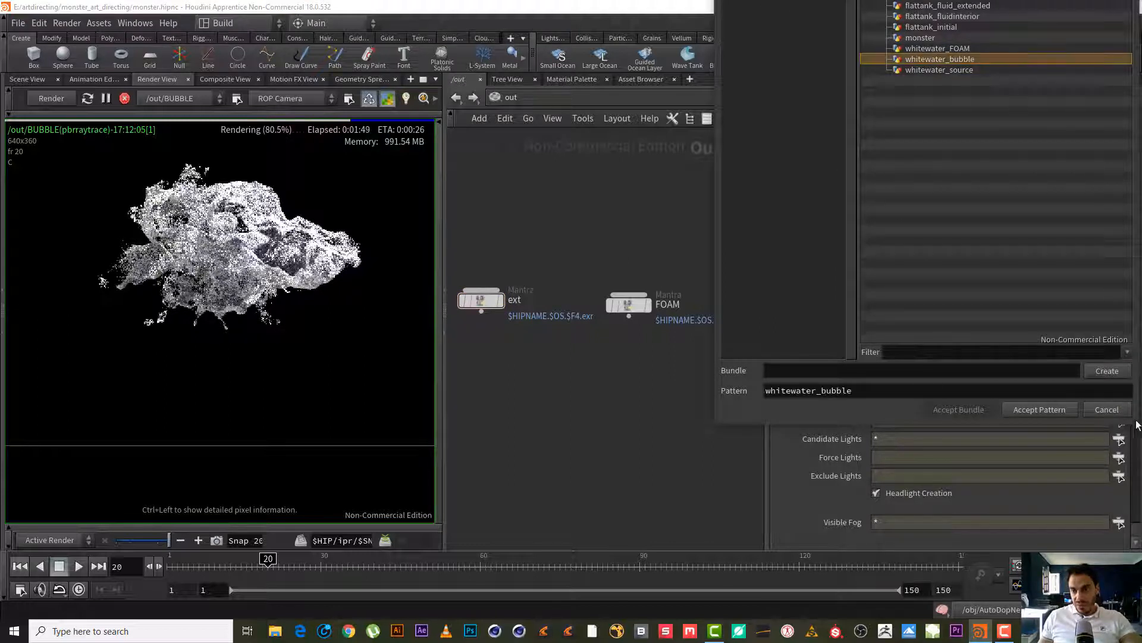
click(1050, 407)
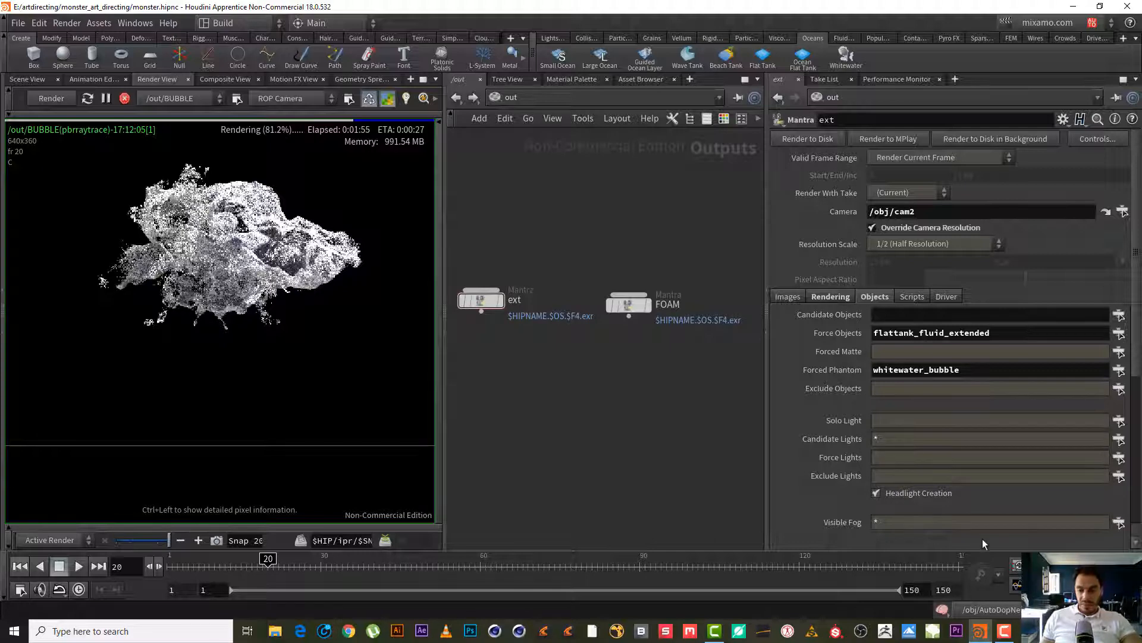
click(1004, 629)
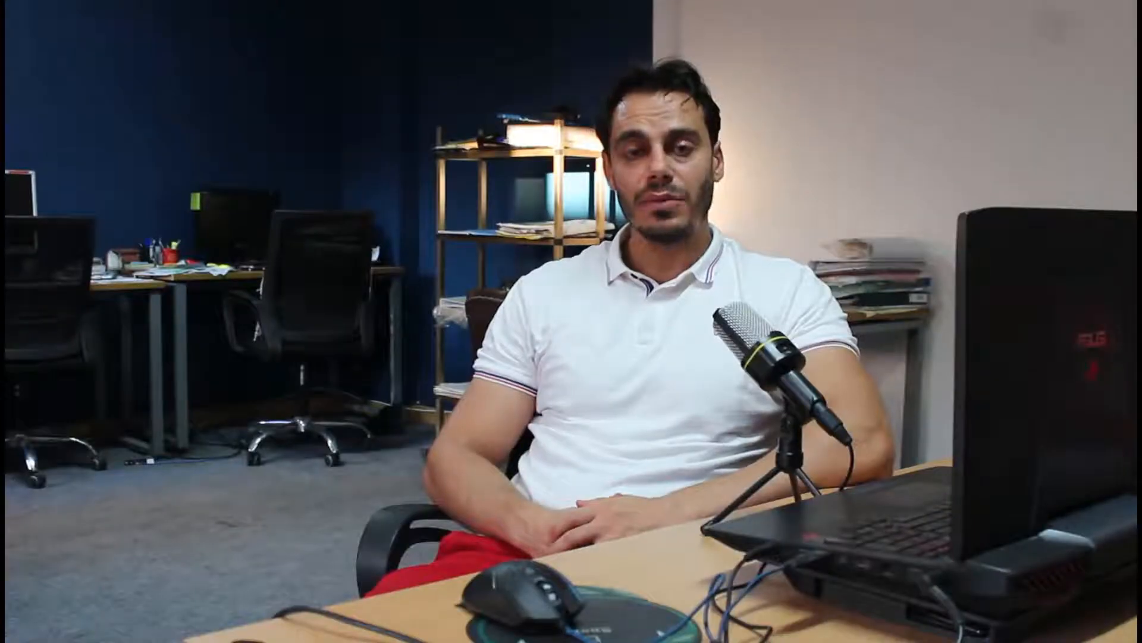